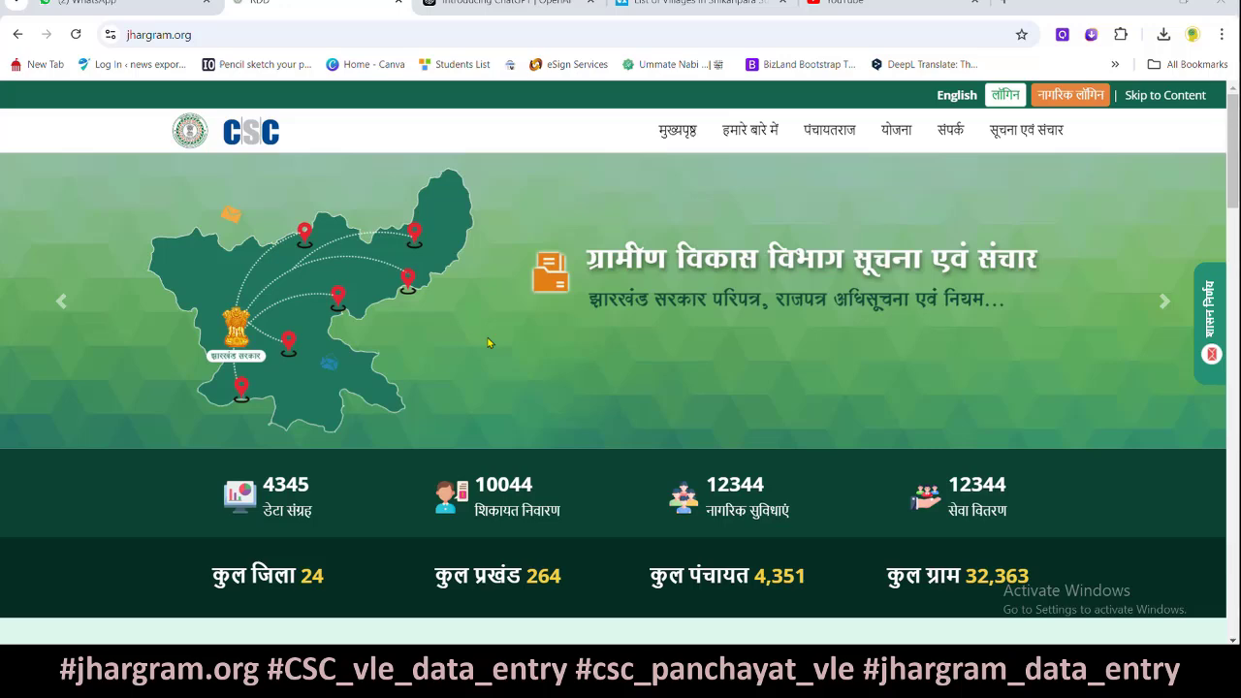
- Open the portal's official login page and sign in with the prefilled account credentials
scroll(698, 229, down, 1)
scroll(640, 281, up, 1)
click(1006, 101)
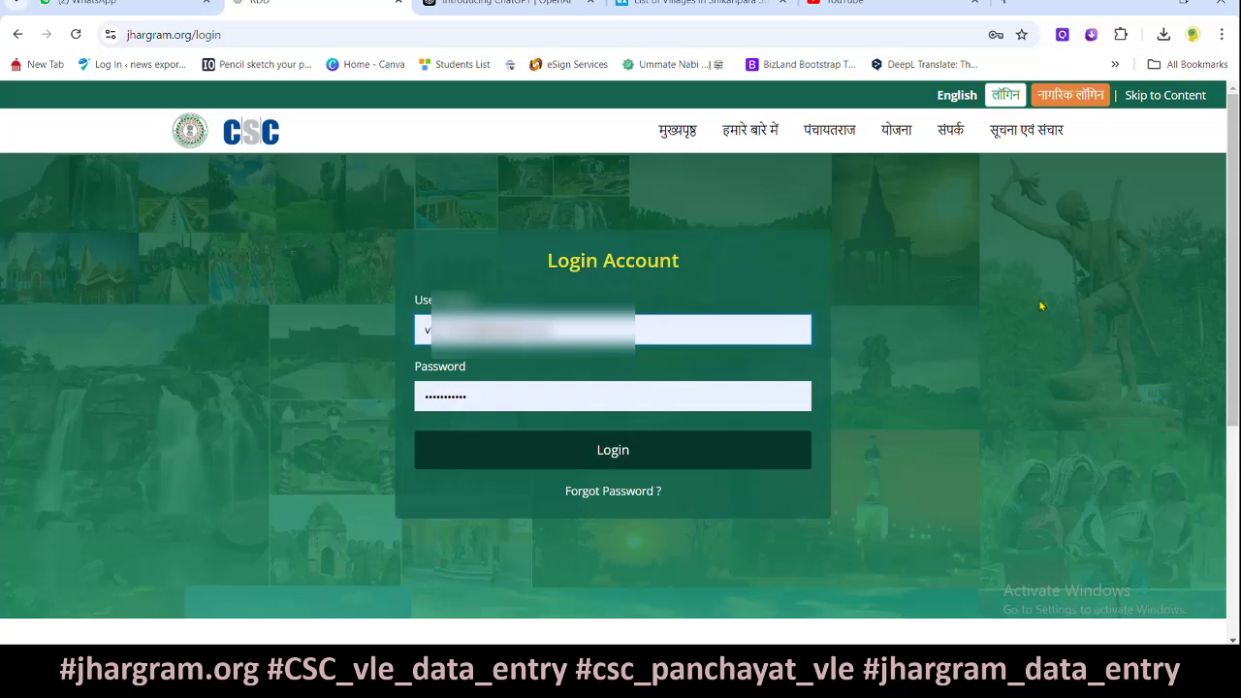
click(624, 460)
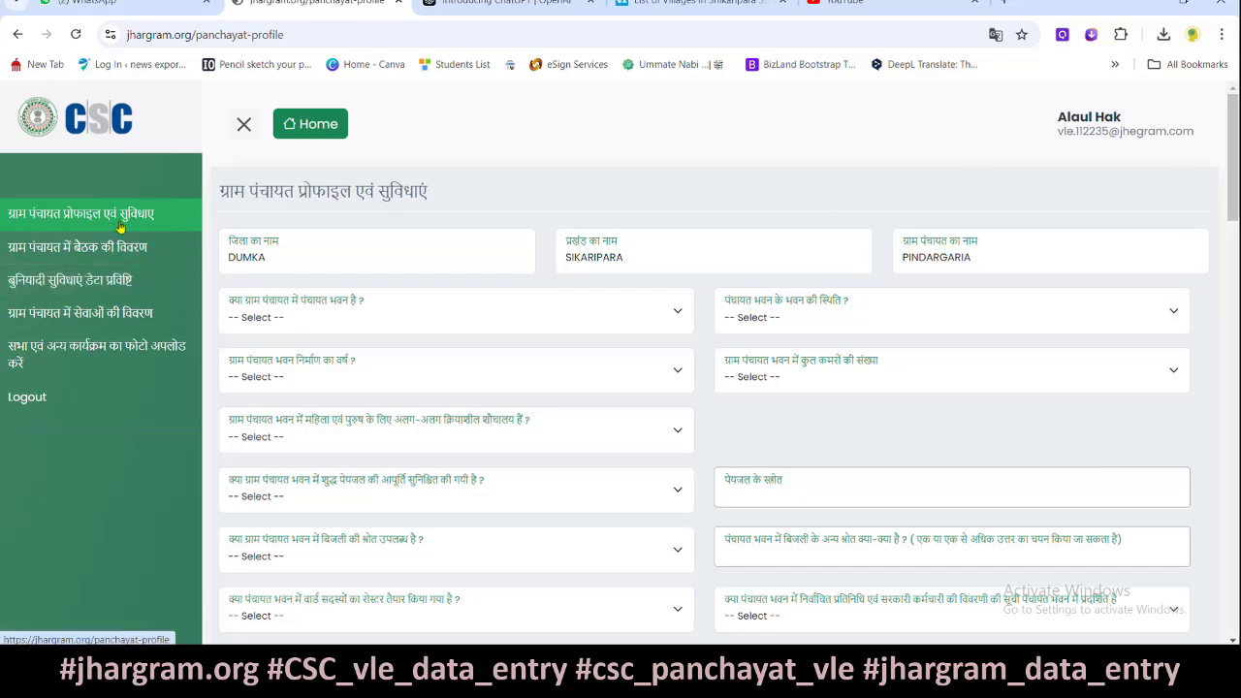
- Review the whole Gram Panchayat profile and facilities form, including the district, block and gram panchayat name fields
scroll(858, 330, down, 20)
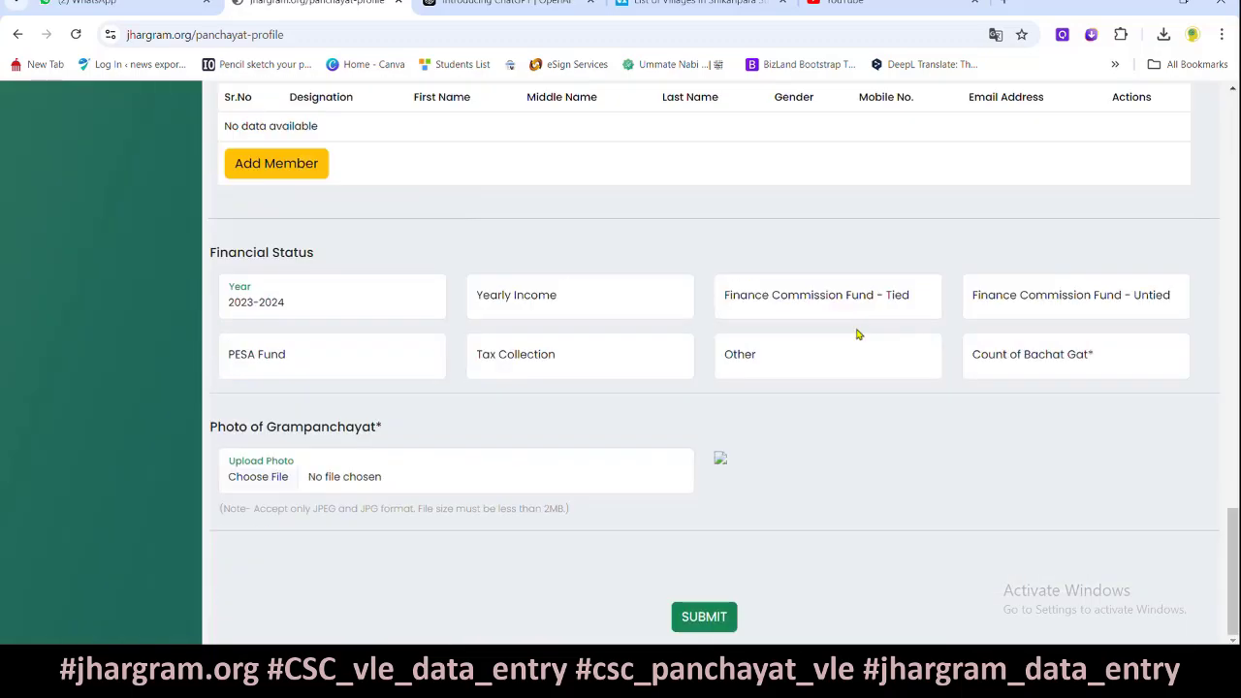
scroll(857, 325, up, 12)
scroll(854, 322, up, 10)
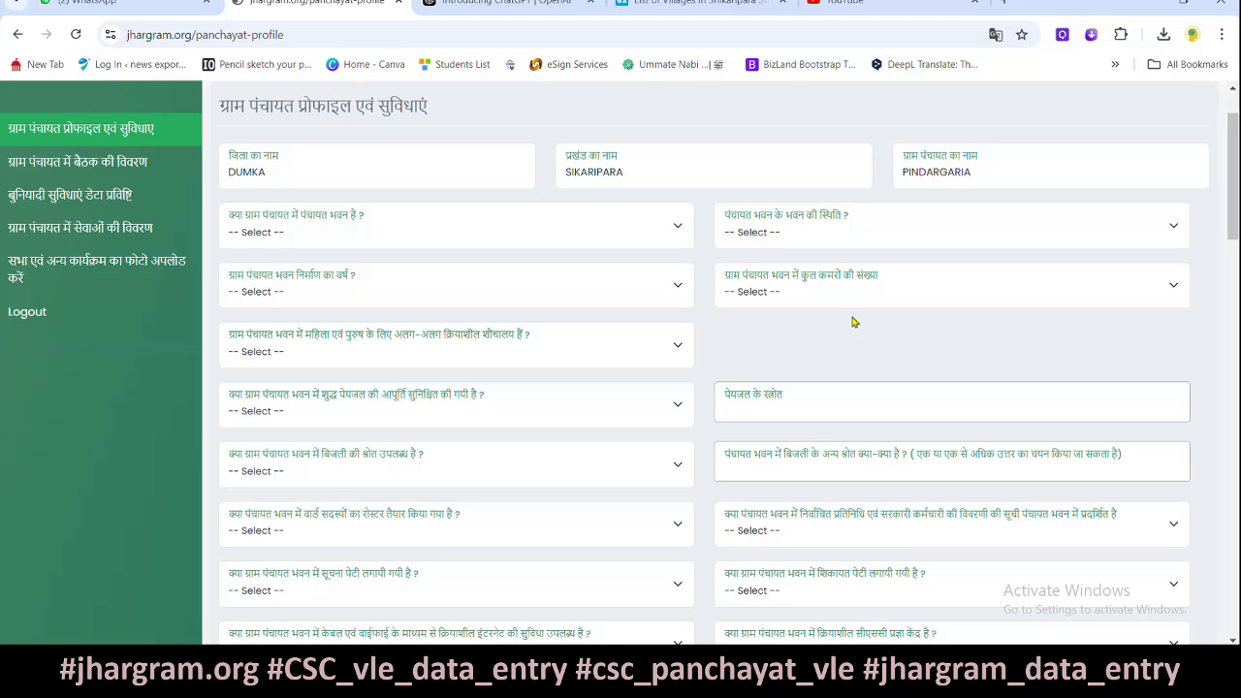
scroll(853, 322, up, 1)
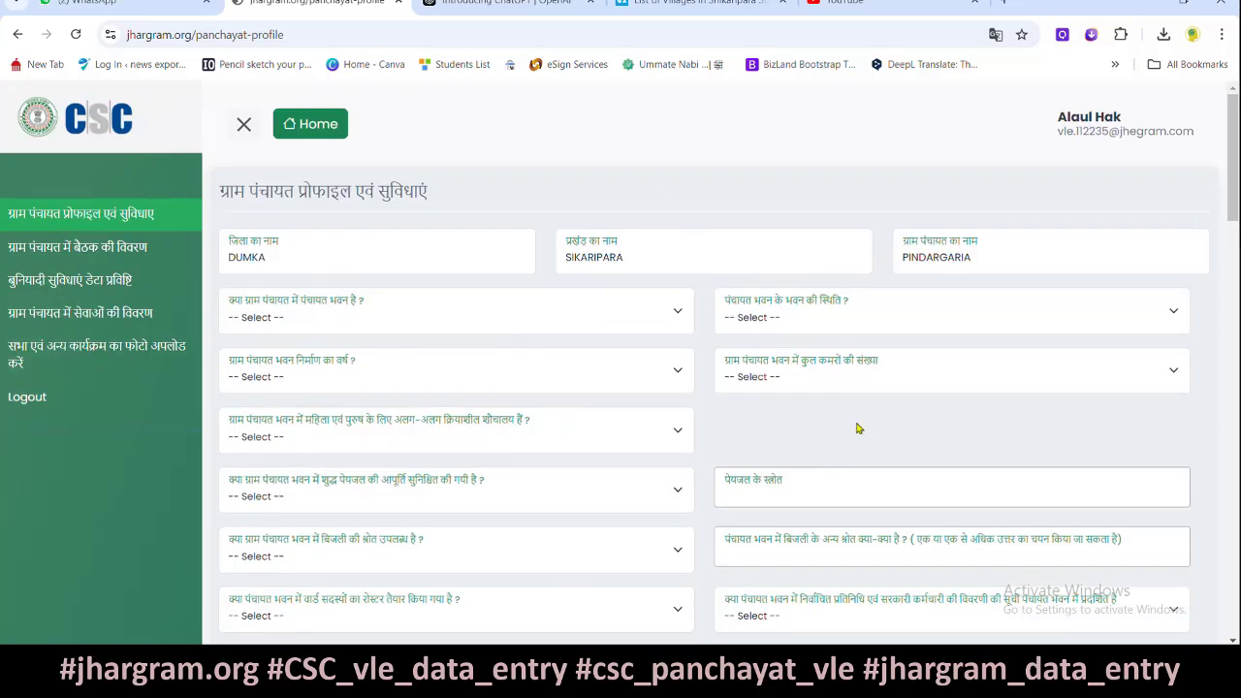
click(664, 195)
scroll(621, 432, down, 3)
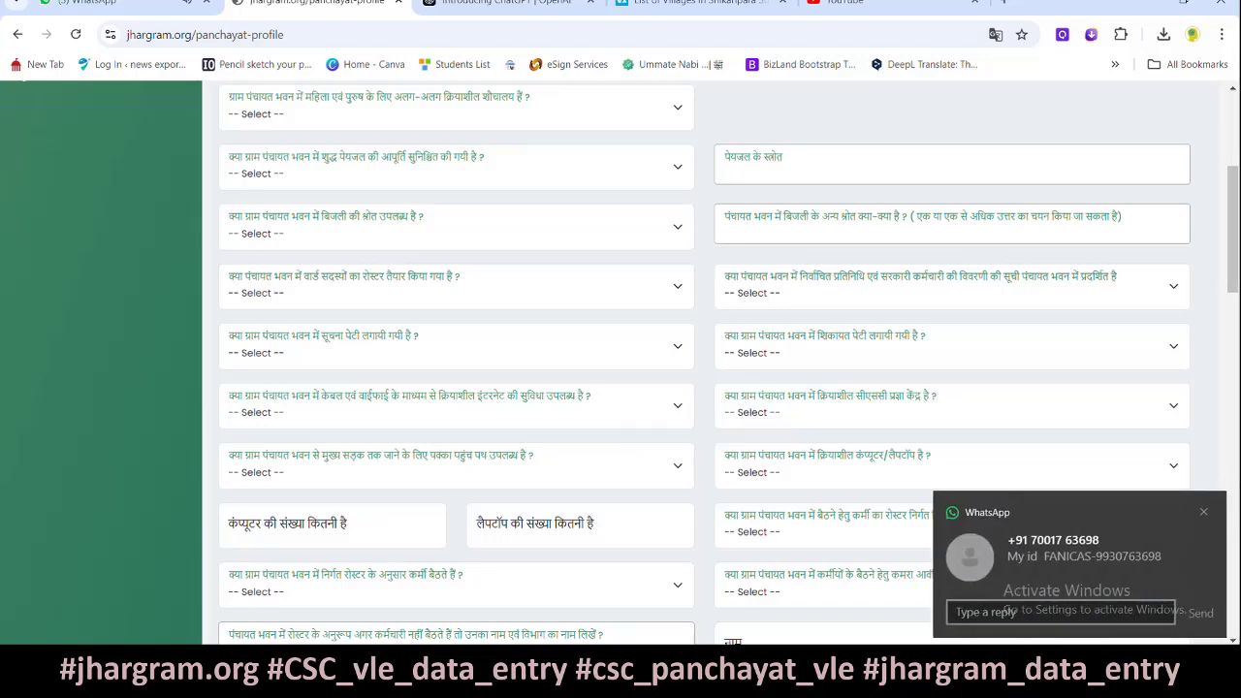
scroll(543, 349, up, 3)
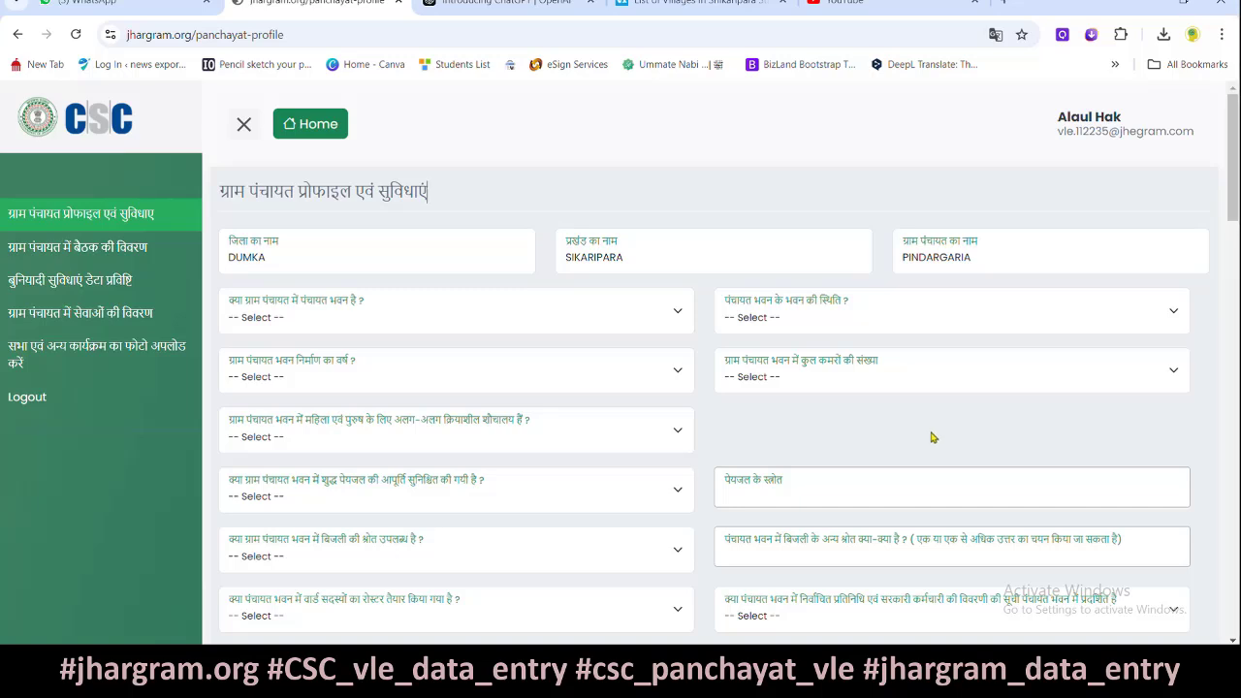
scroll(931, 437, down, 2)
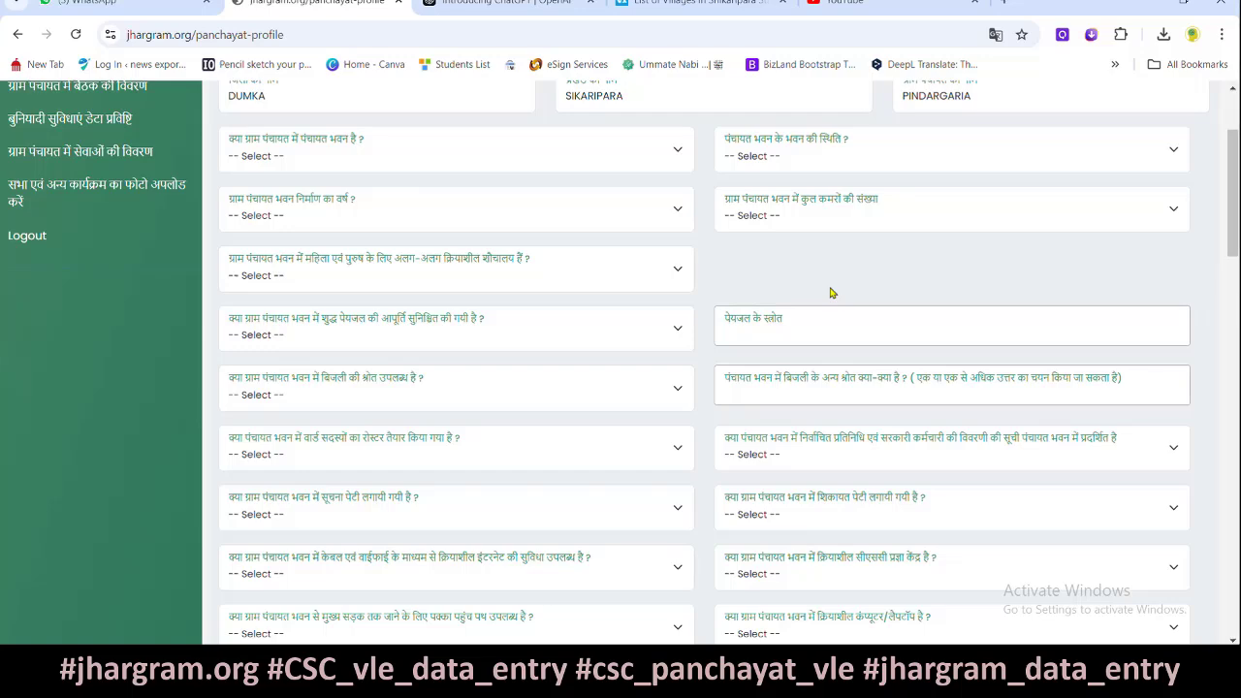
scroll(827, 292, down, 3)
scroll(806, 311, up, 4)
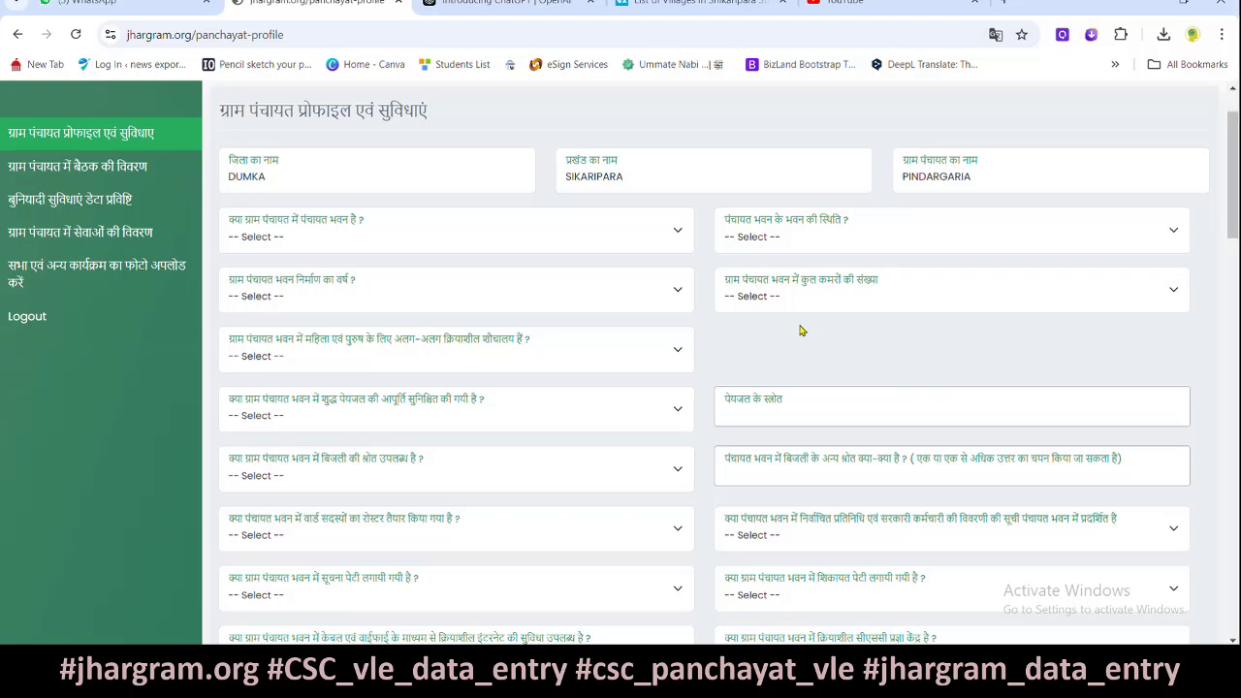
scroll(796, 344, up, 1)
scroll(809, 354, down, 6)
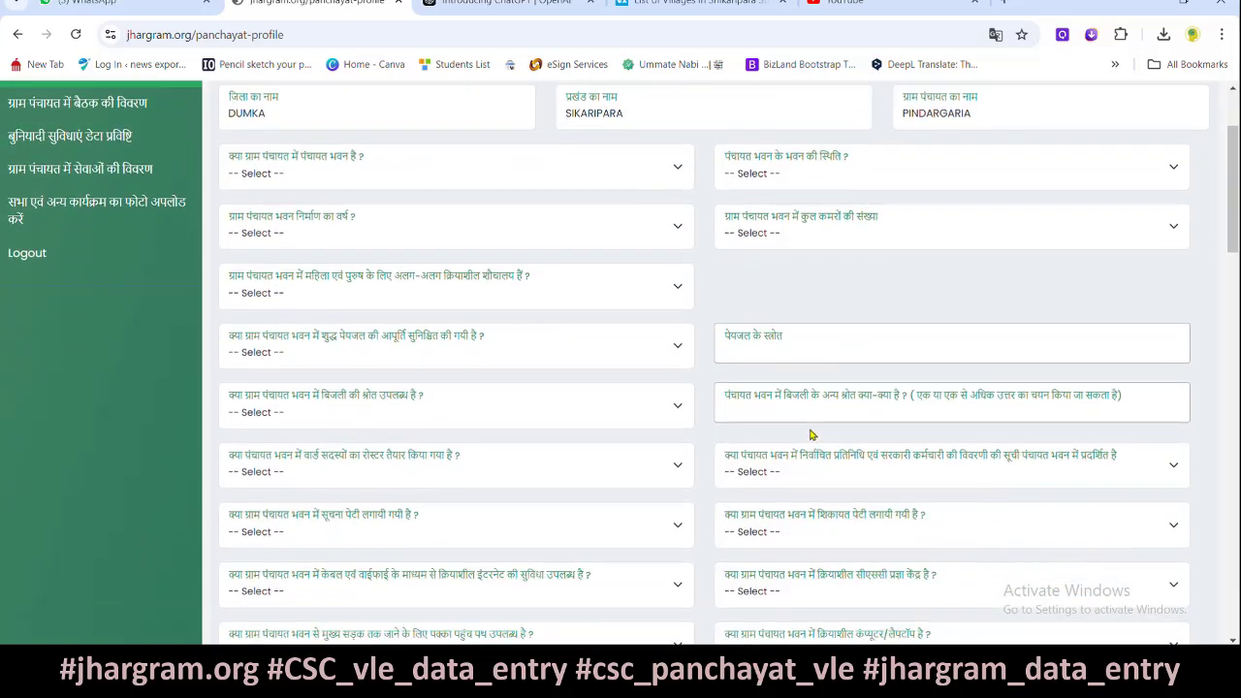
scroll(844, 364, up, 6)
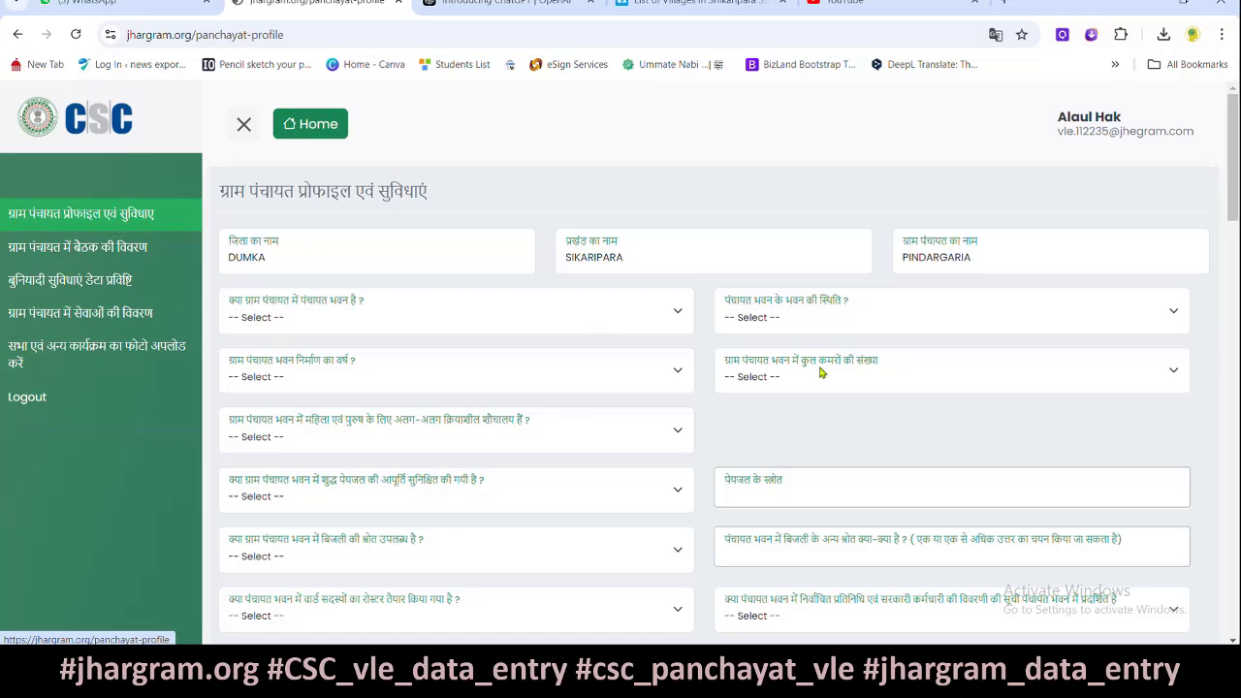
scroll(897, 406, down, 4)
scroll(897, 406, down, 5)
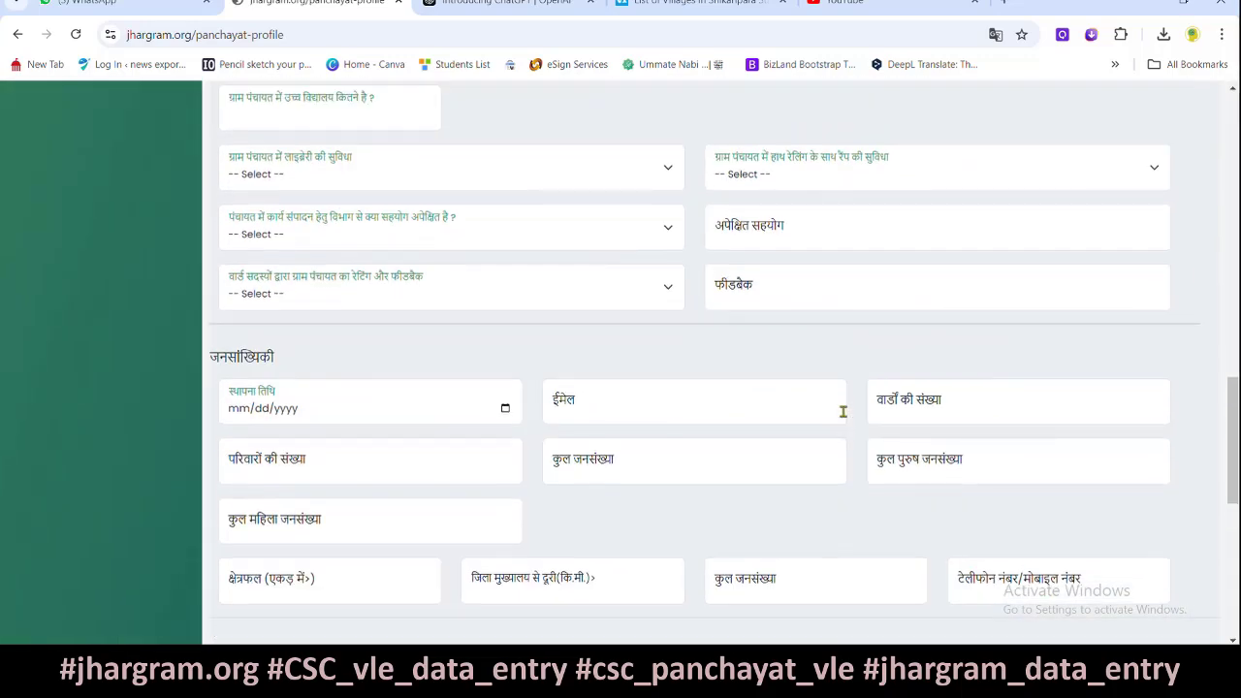
scroll(844, 412, up, 10)
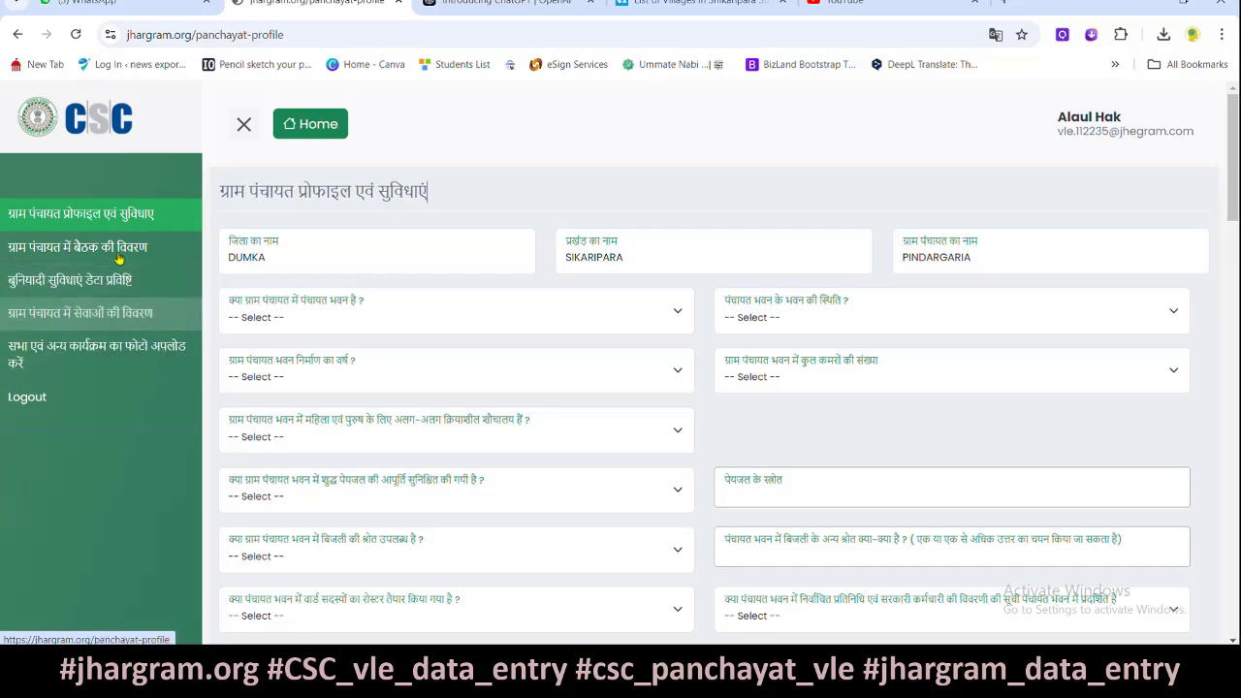
scroll(571, 323, down, 2)
scroll(682, 241, up, 2)
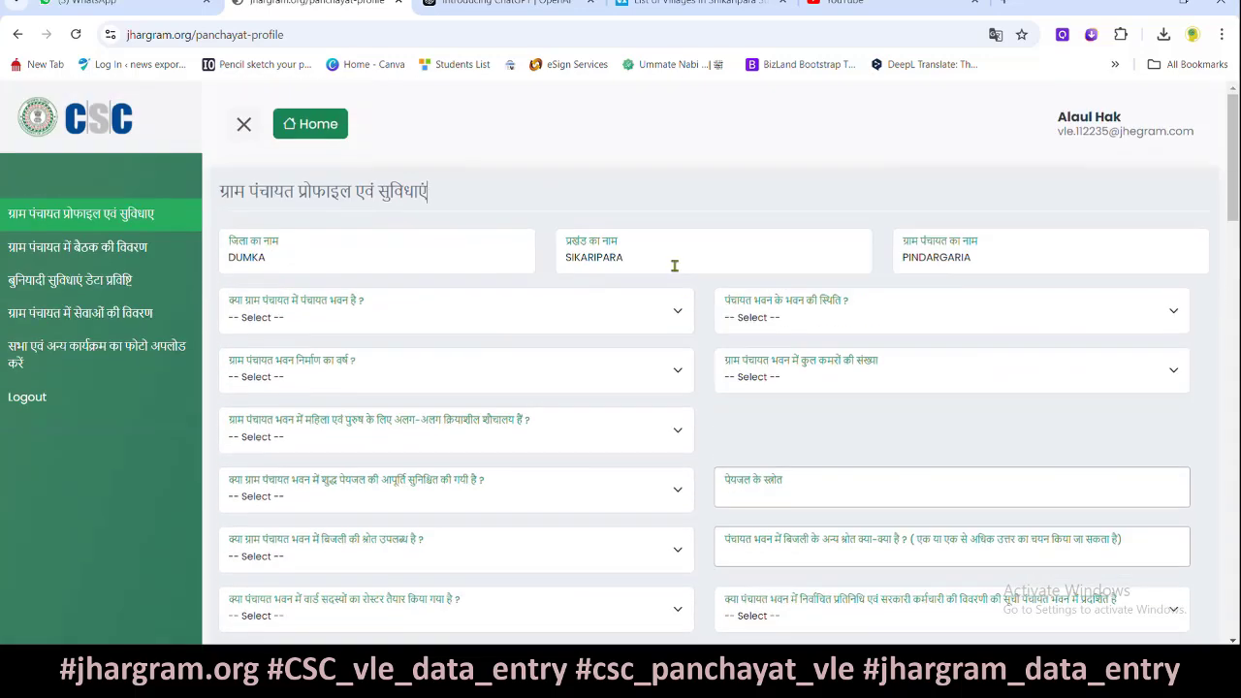
double_click(235, 252)
double_click(573, 252)
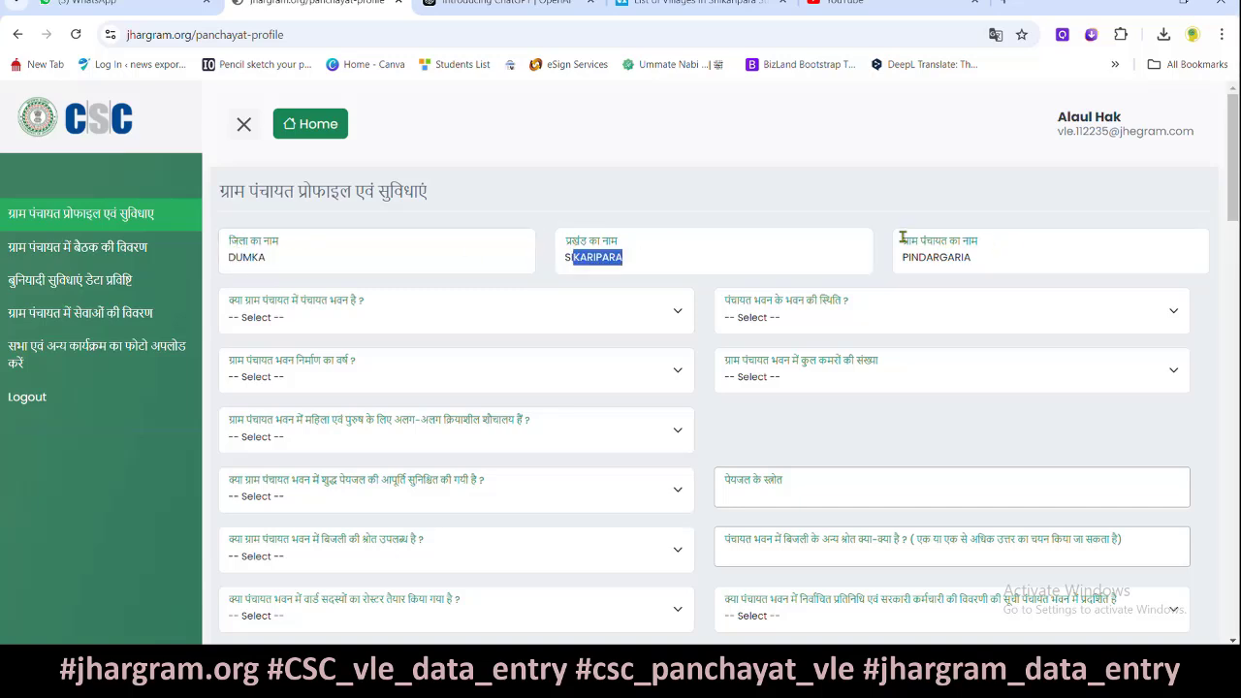
double_click(995, 248)
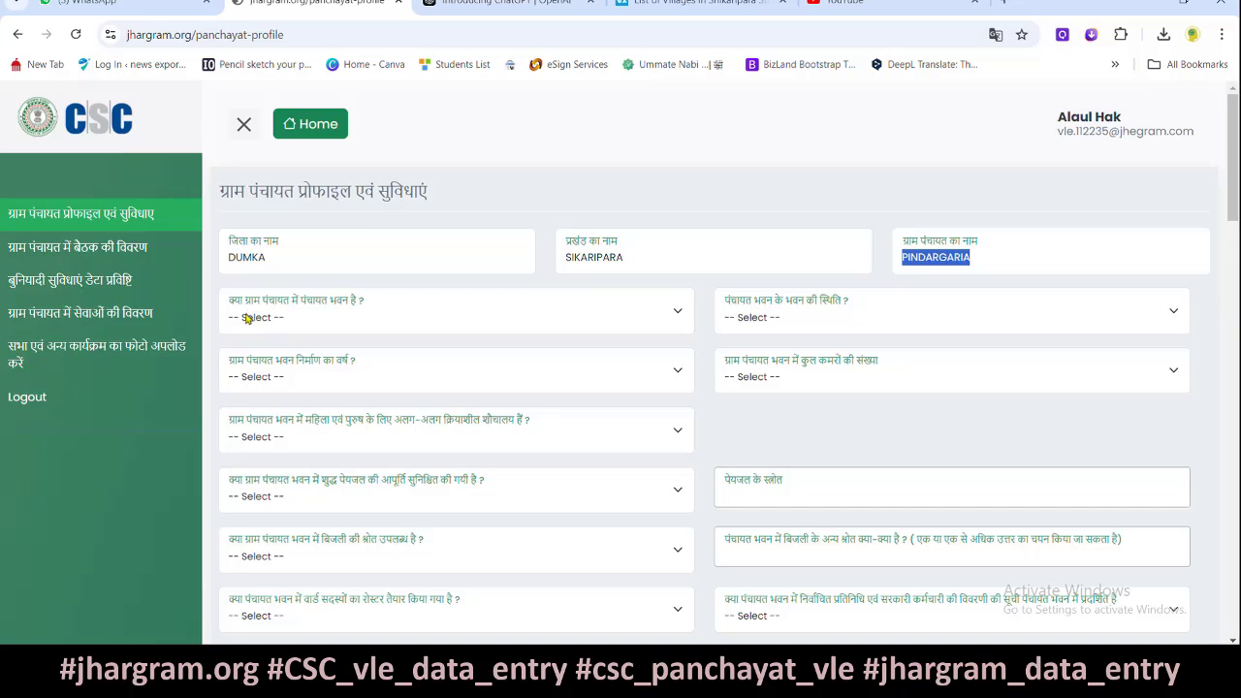
- Answer हां to whether the gram panchayat has a panchayat building and set the building's condition to बेहतर
click(284, 319)
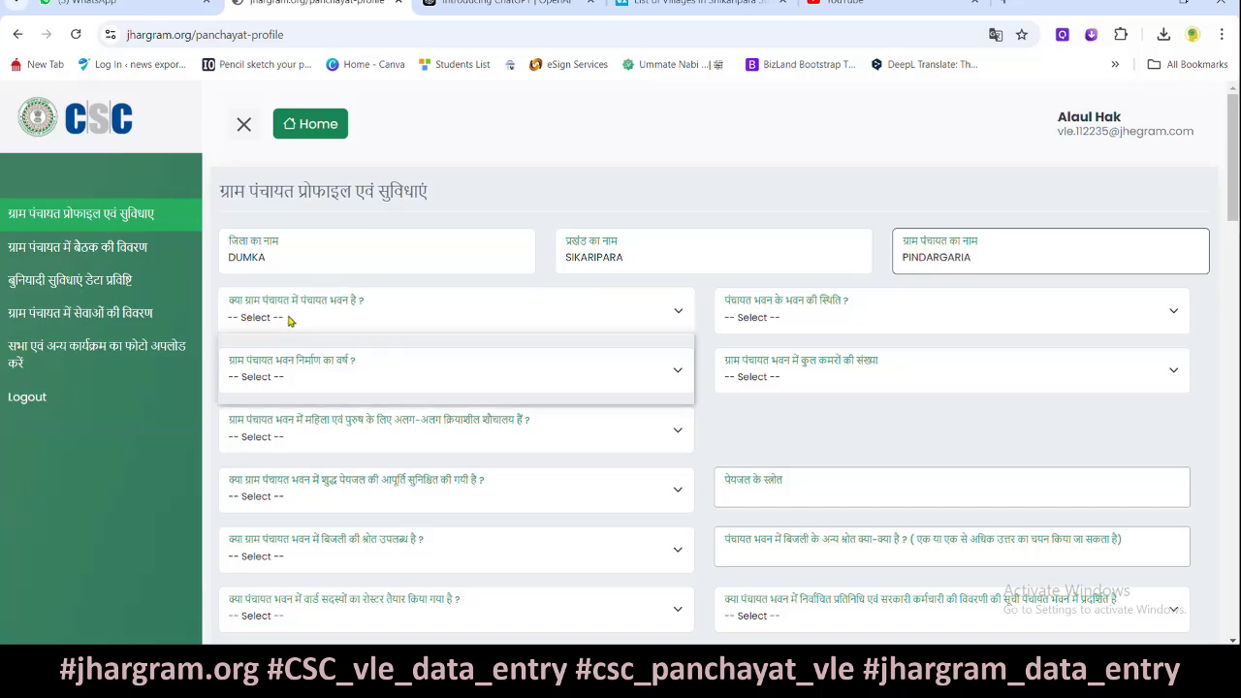
click(252, 370)
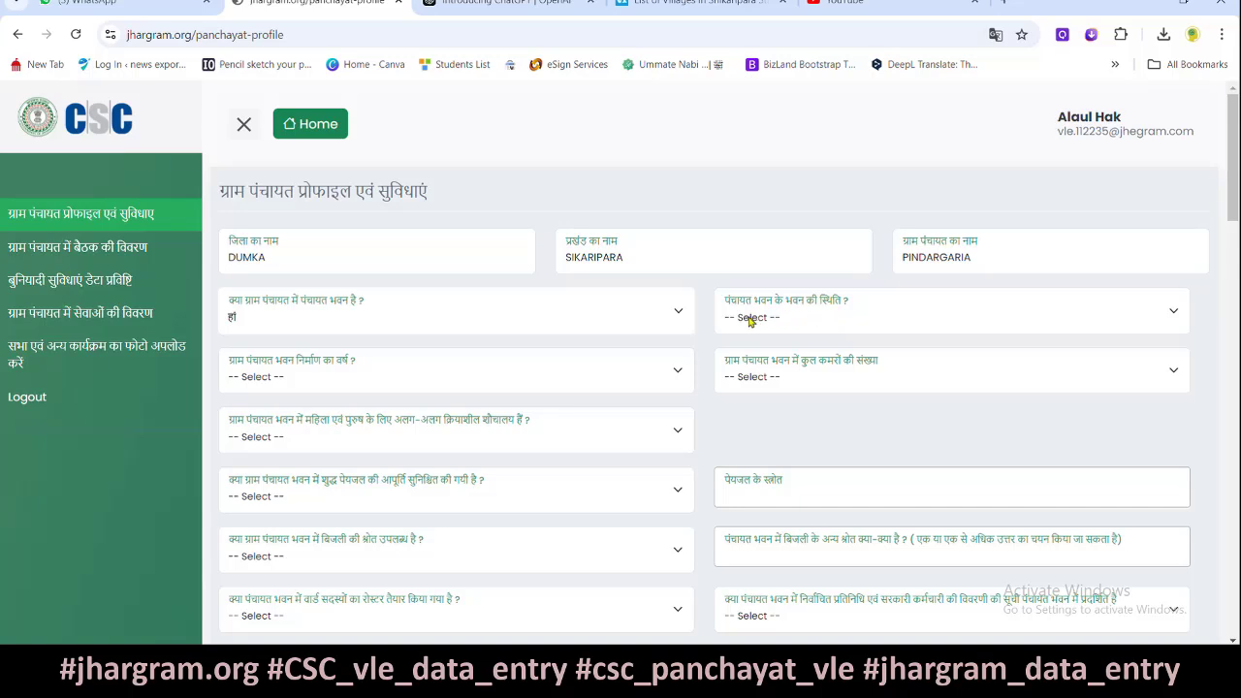
click(784, 319)
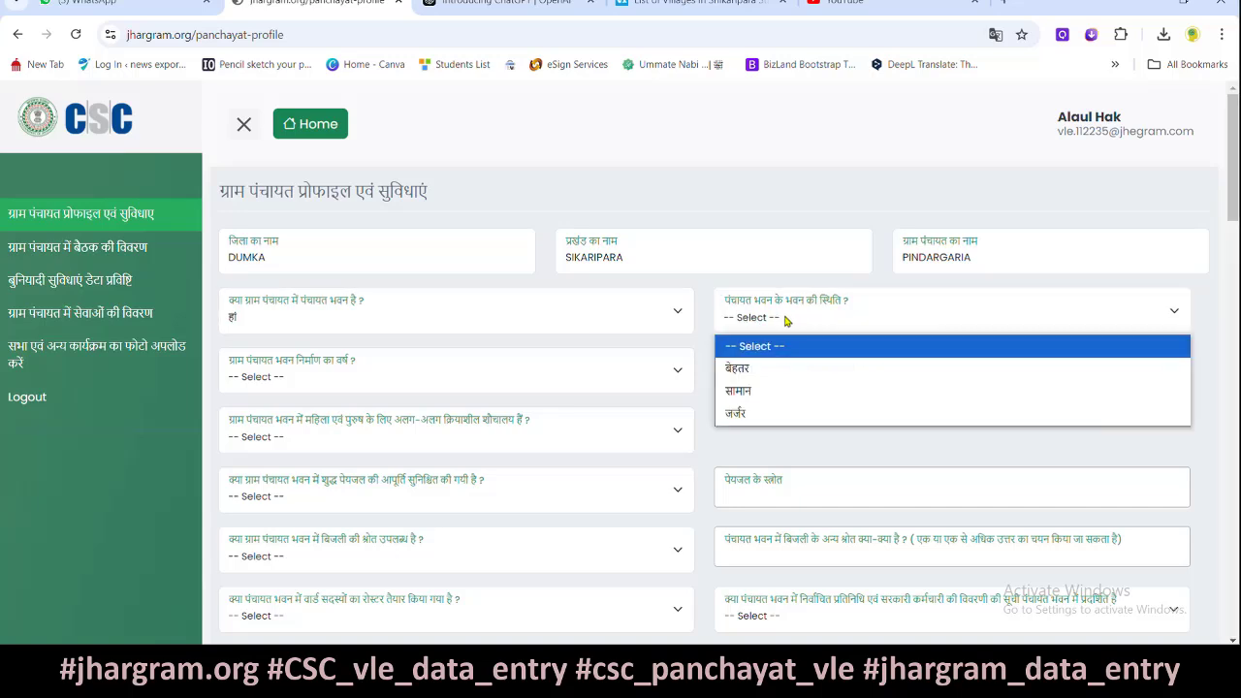
click(747, 369)
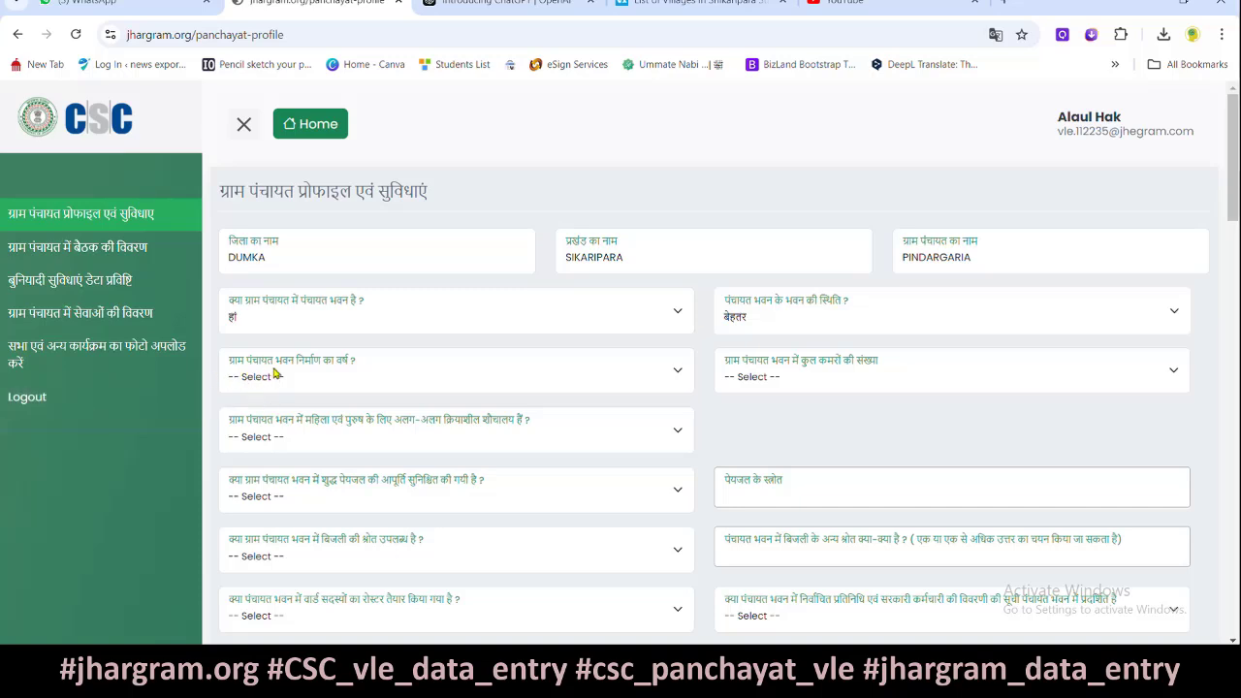
- Set the panchayat building's construction year to 2015 के पूर्व and its total number of rooms to 5 या उससे अधिक
click(333, 375)
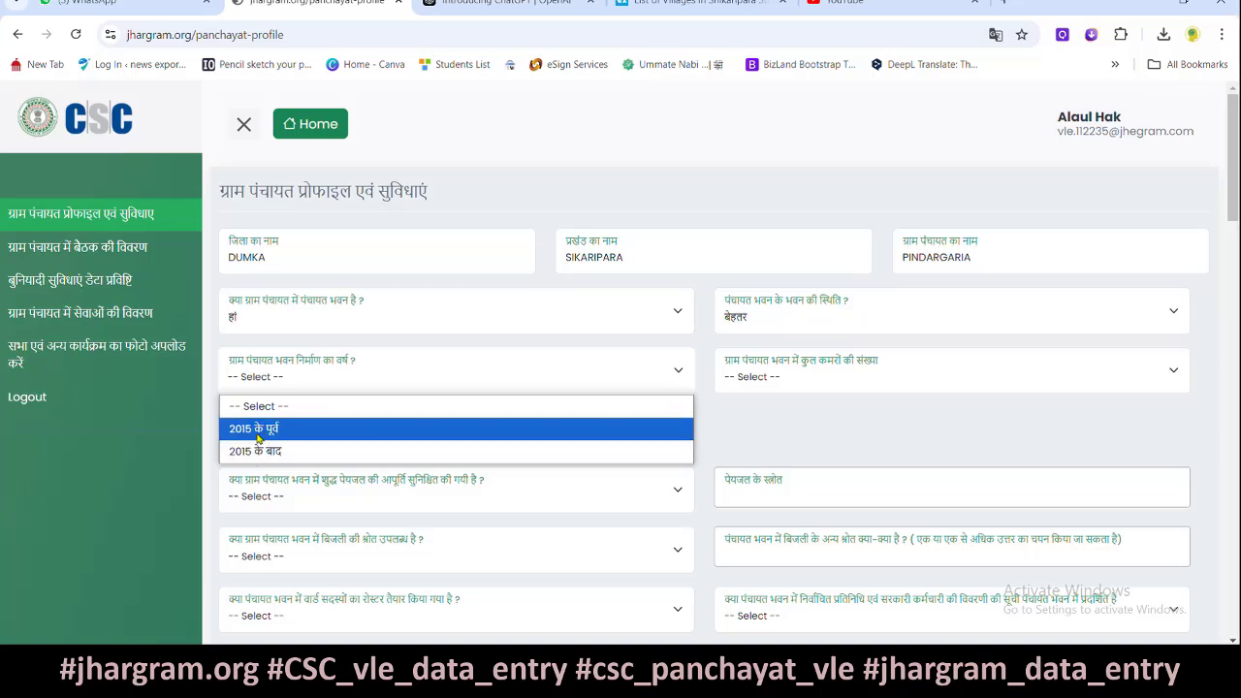
click(257, 429)
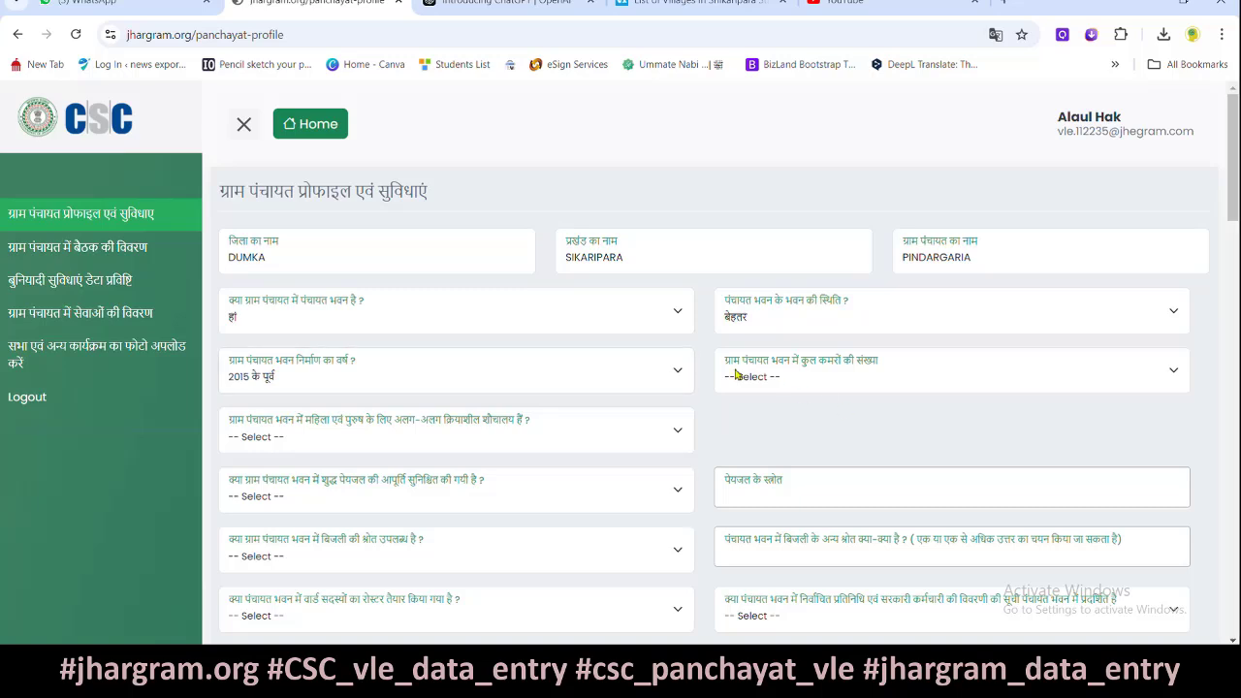
click(820, 382)
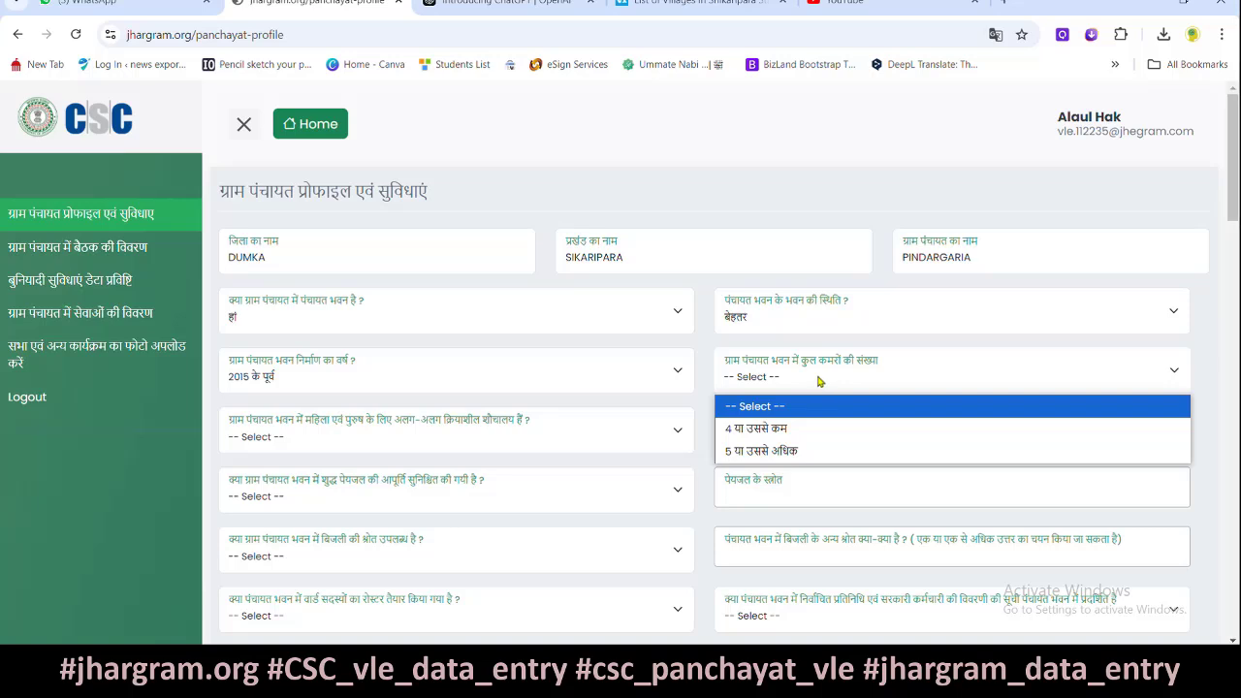
click(748, 462)
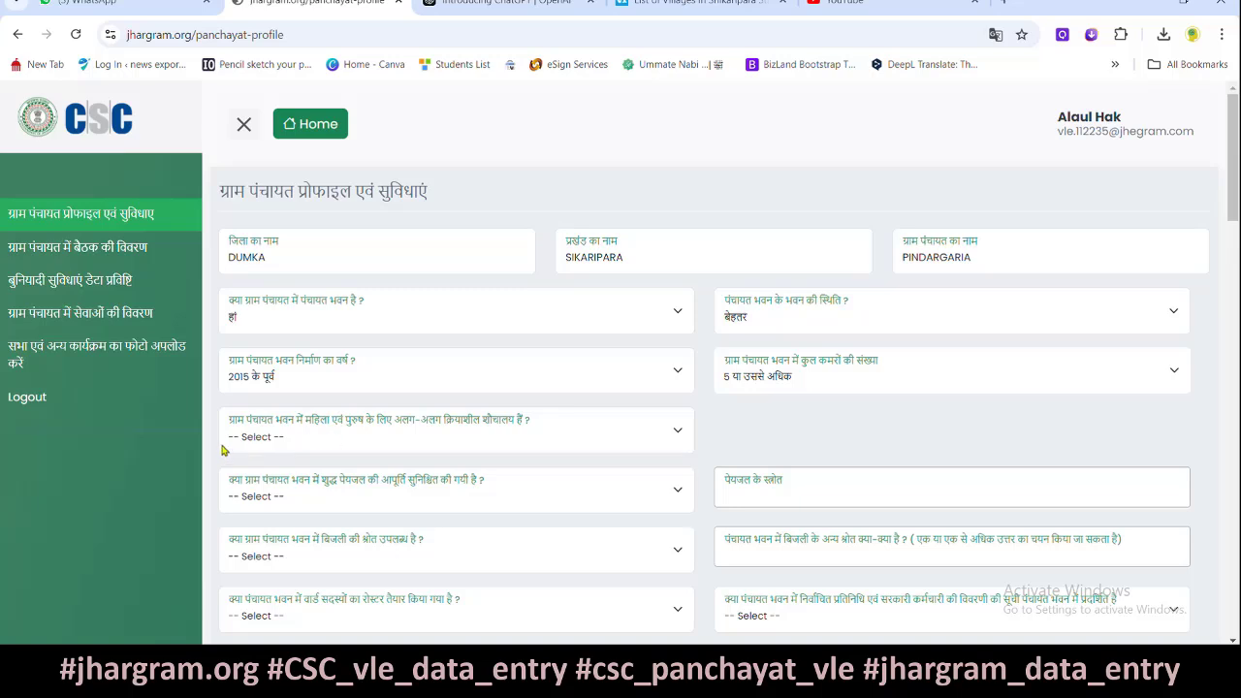
click(820, 384)
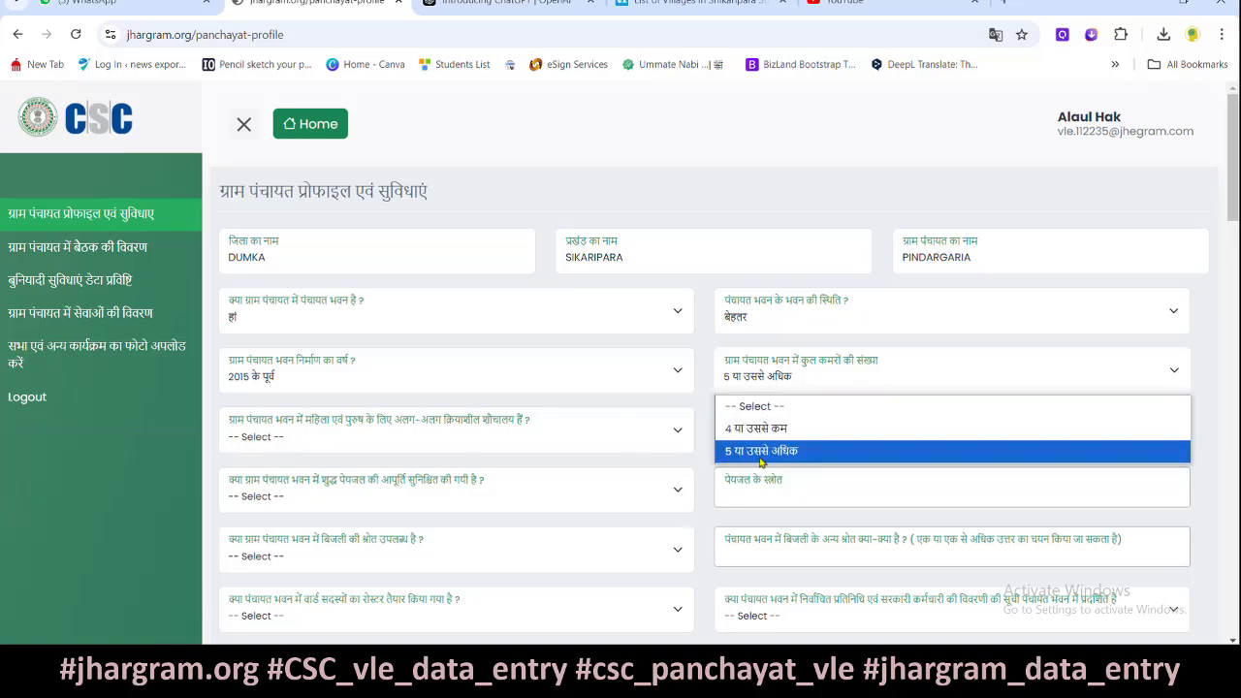
click(800, 450)
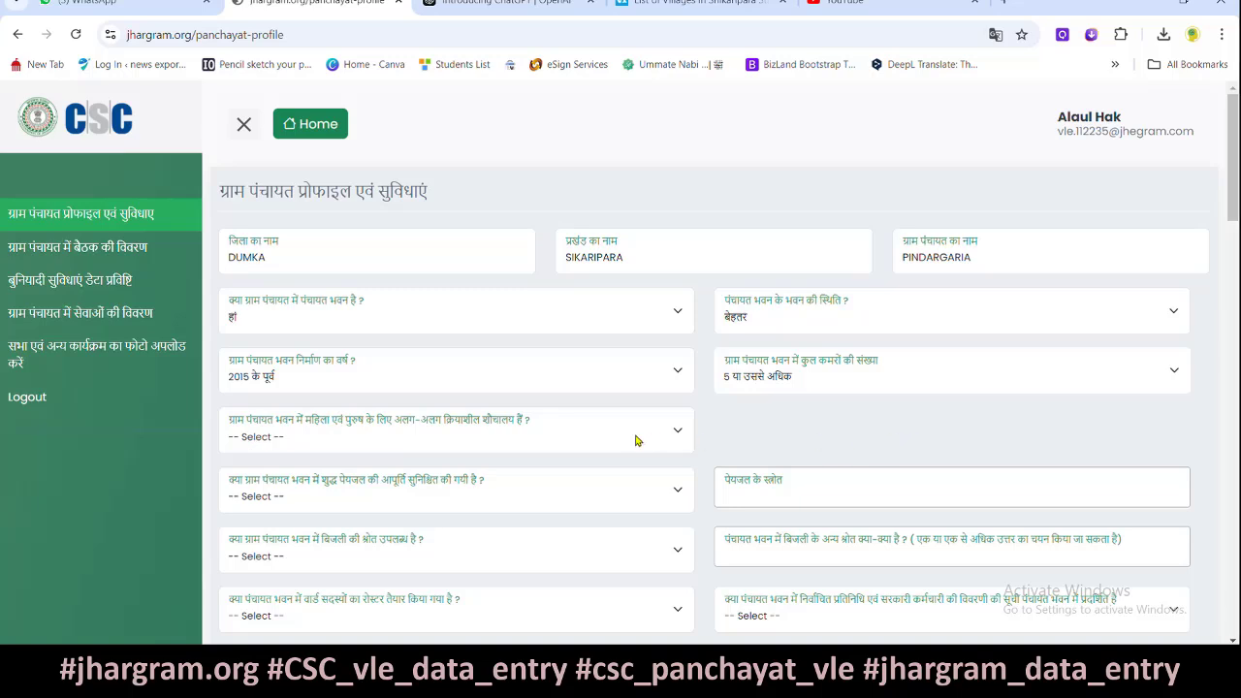
- Answer हां to whether the panchayat building has separate functional toilets for women and men
scroll(787, 436, down, 1)
click(272, 354)
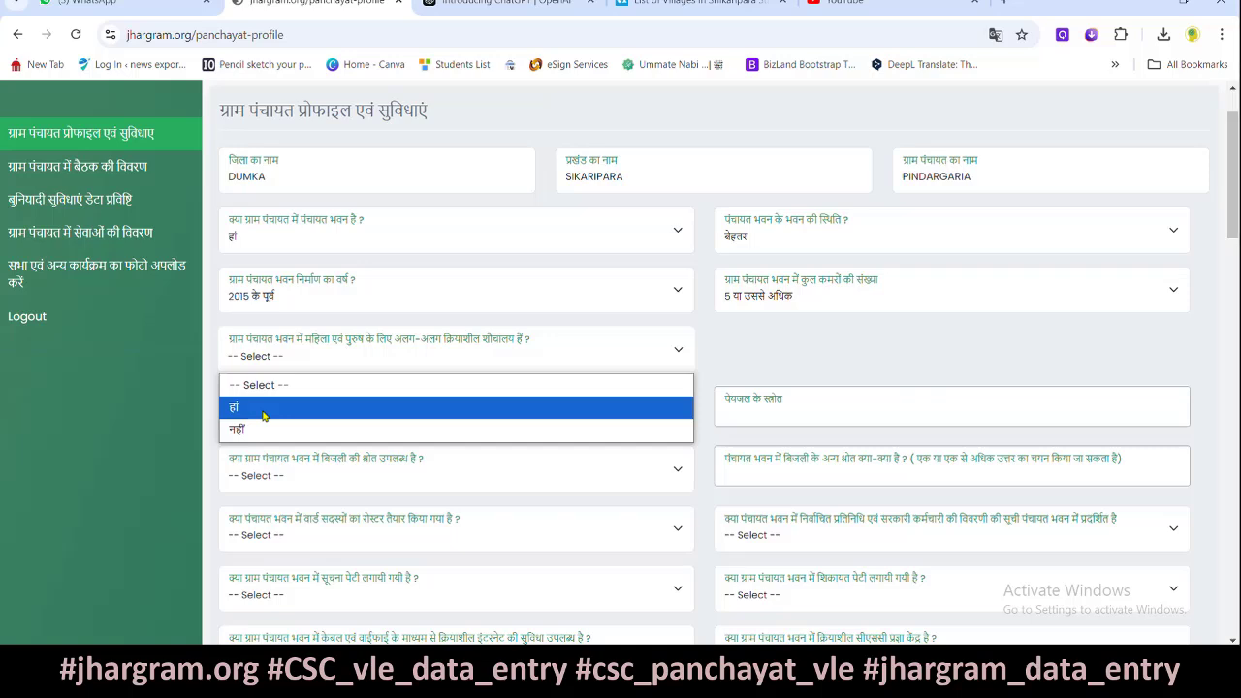
click(263, 415)
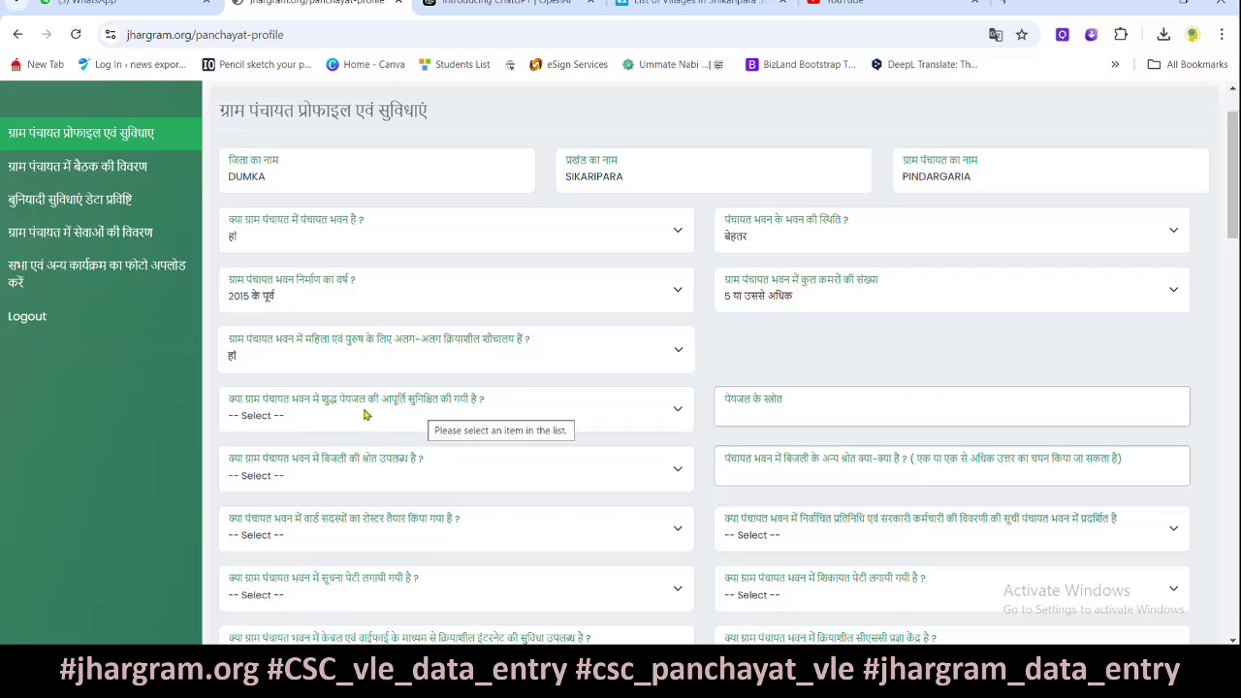
- Answer हां for clean drinking water supply in the panchayat building and choose डिस्पेंसर वाटर सप्लाय as the drinking water source
click(366, 415)
click(247, 468)
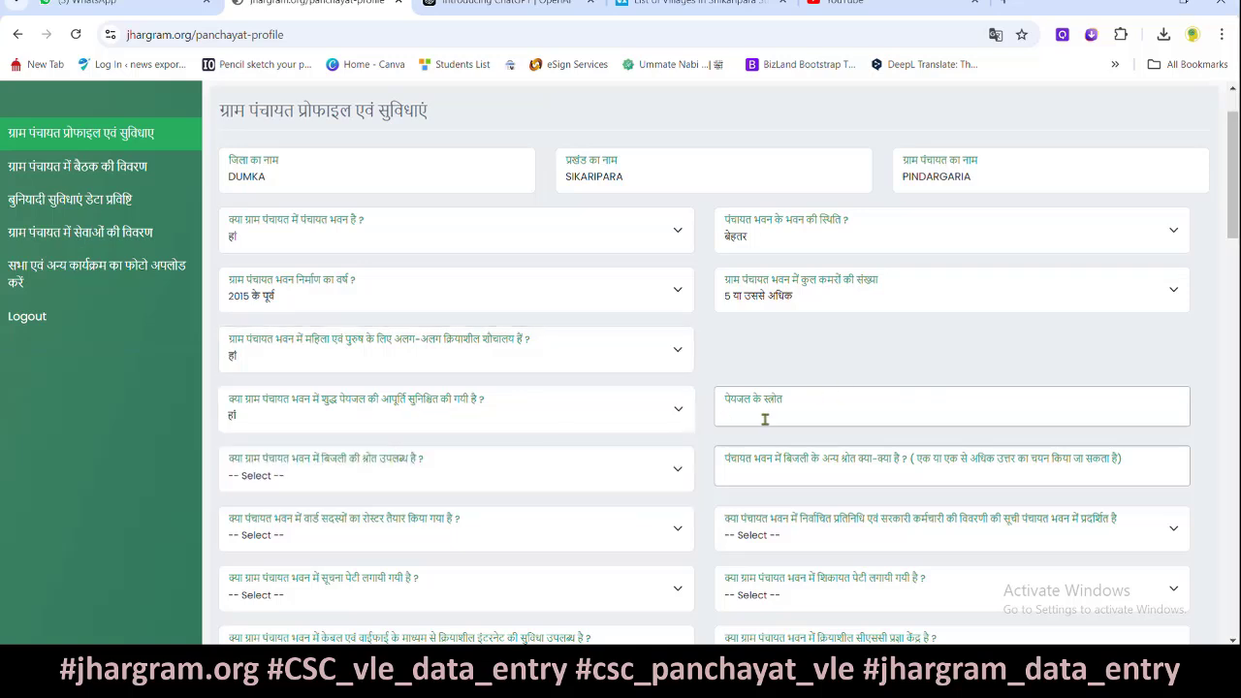
click(766, 419)
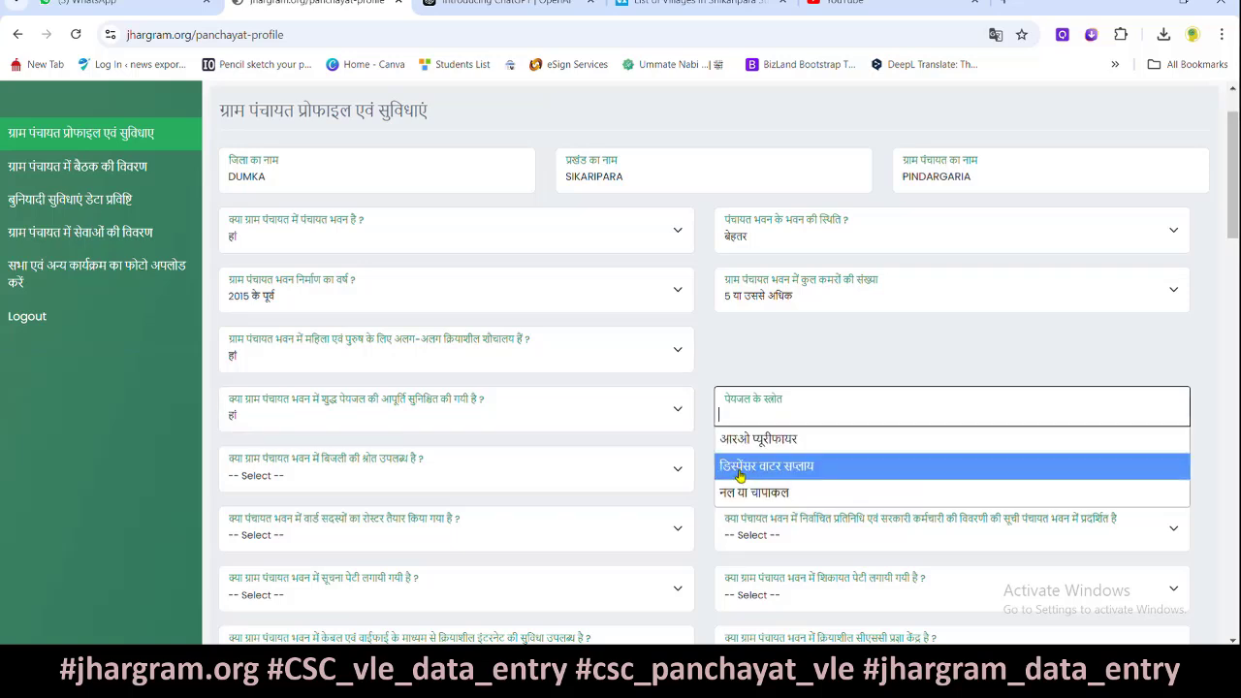
click(810, 471)
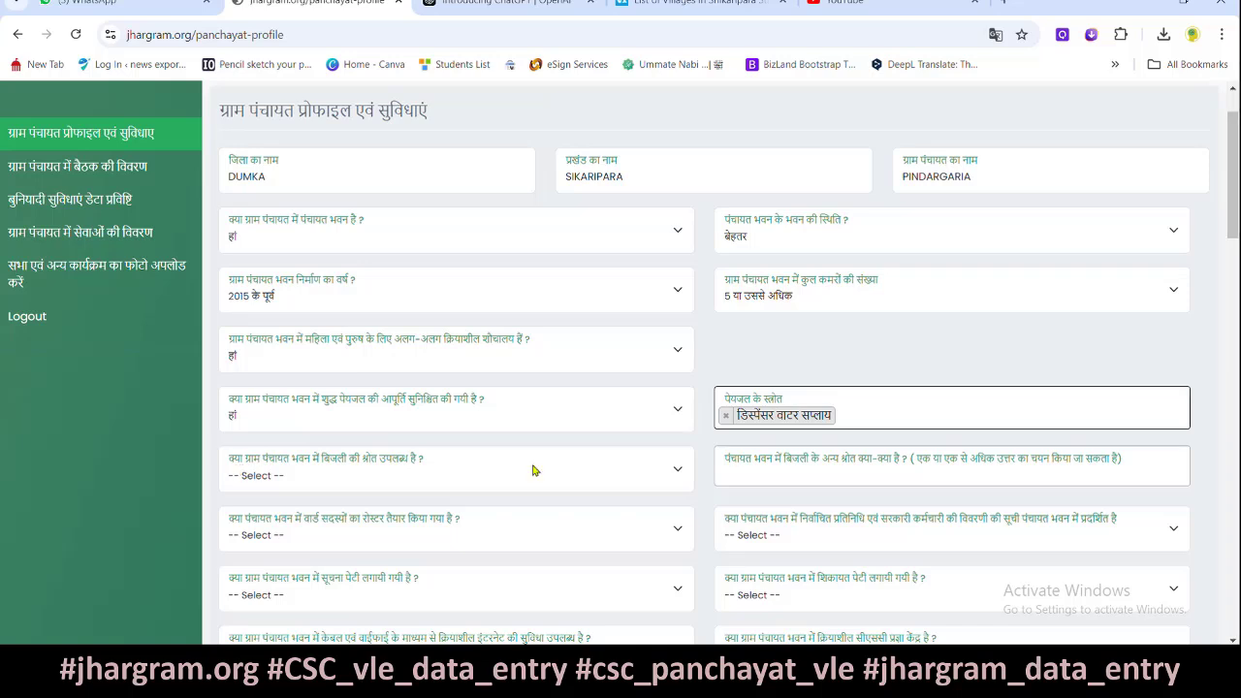
click(876, 415)
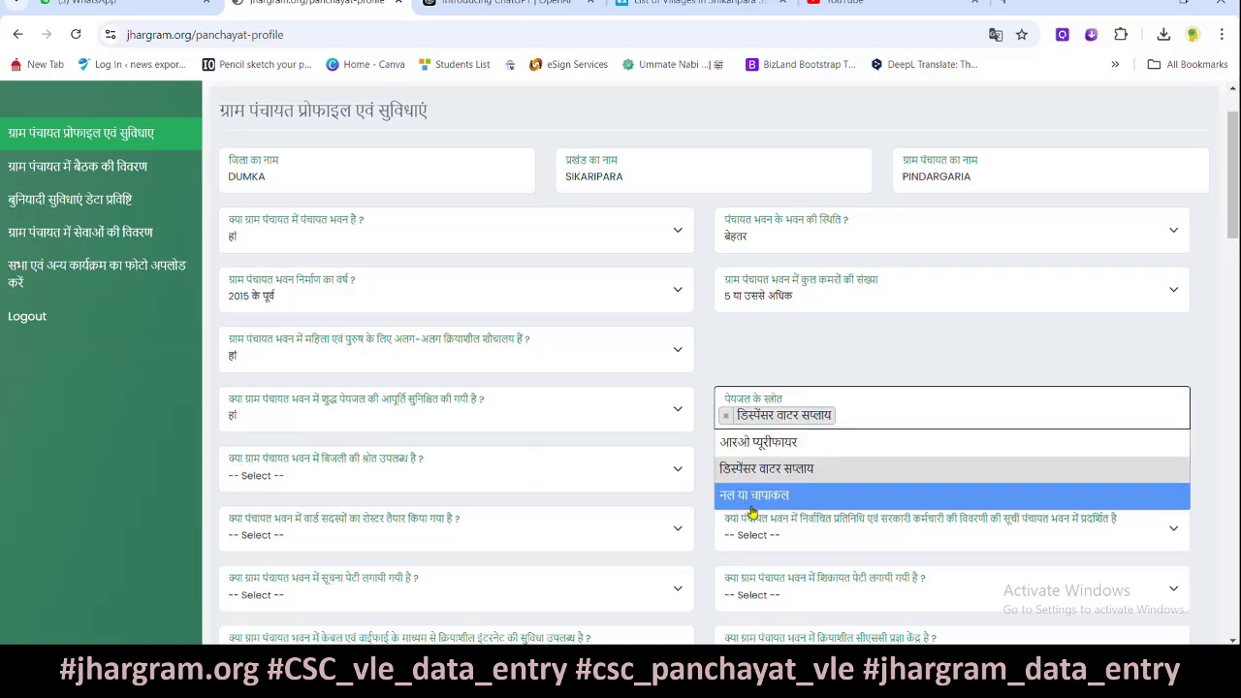
click(776, 385)
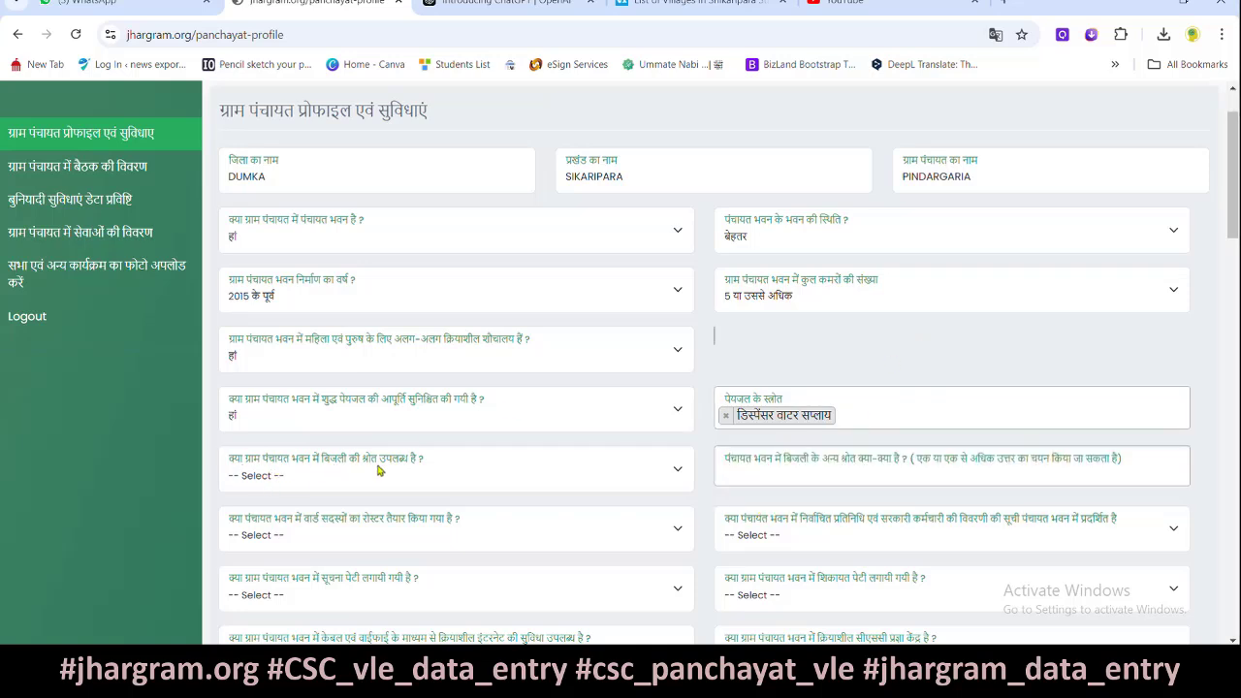
- Answer हां to whether an electricity source is available in the panchayat building
click(307, 482)
click(266, 526)
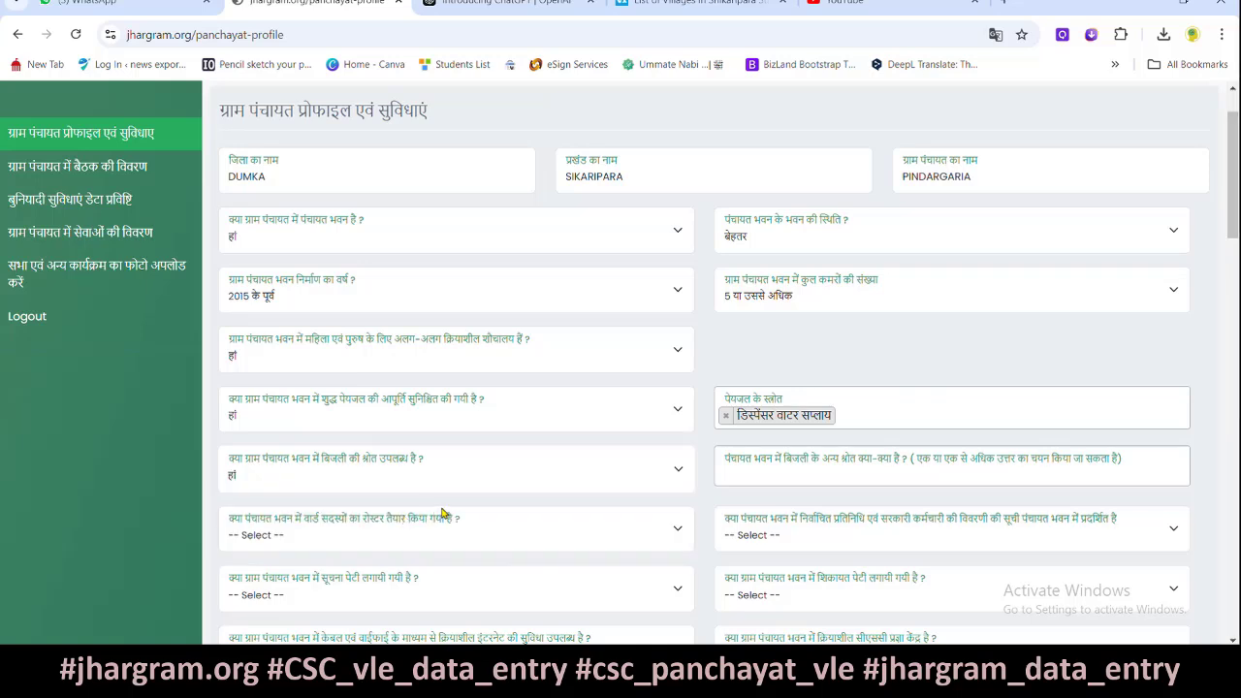
scroll(464, 508, down, 1)
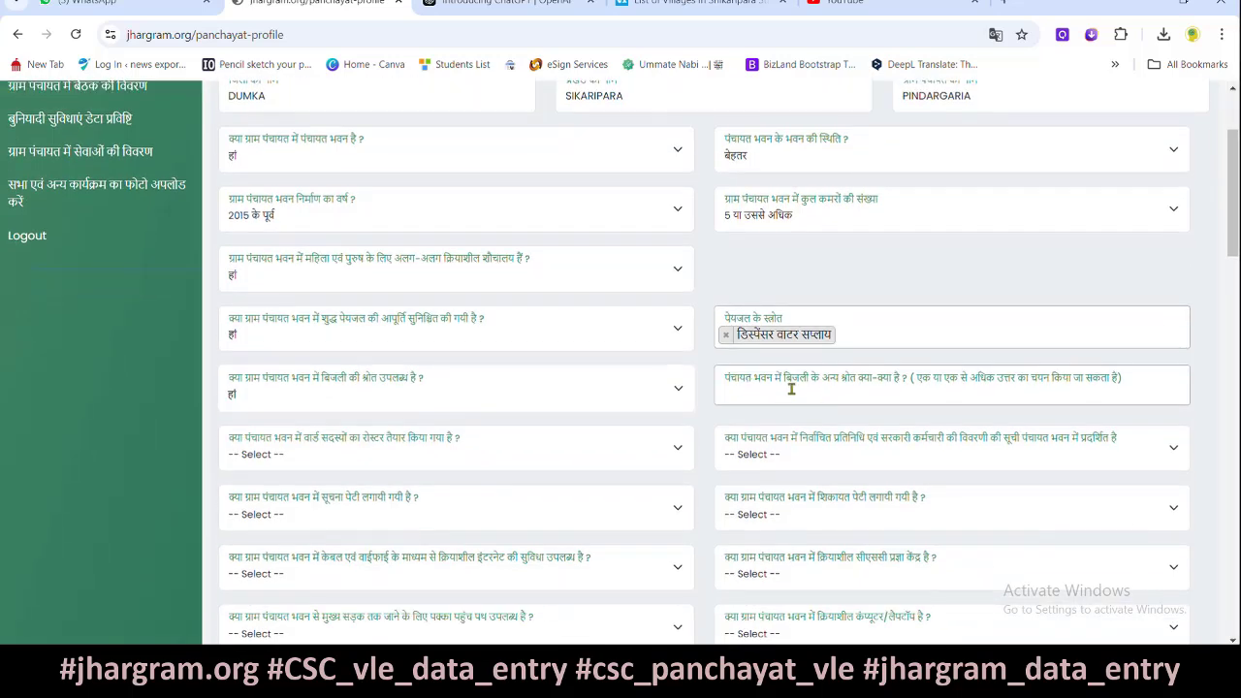
- Choose only जनरेटर सेट as the panchayat building's other source of electricity
click(864, 388)
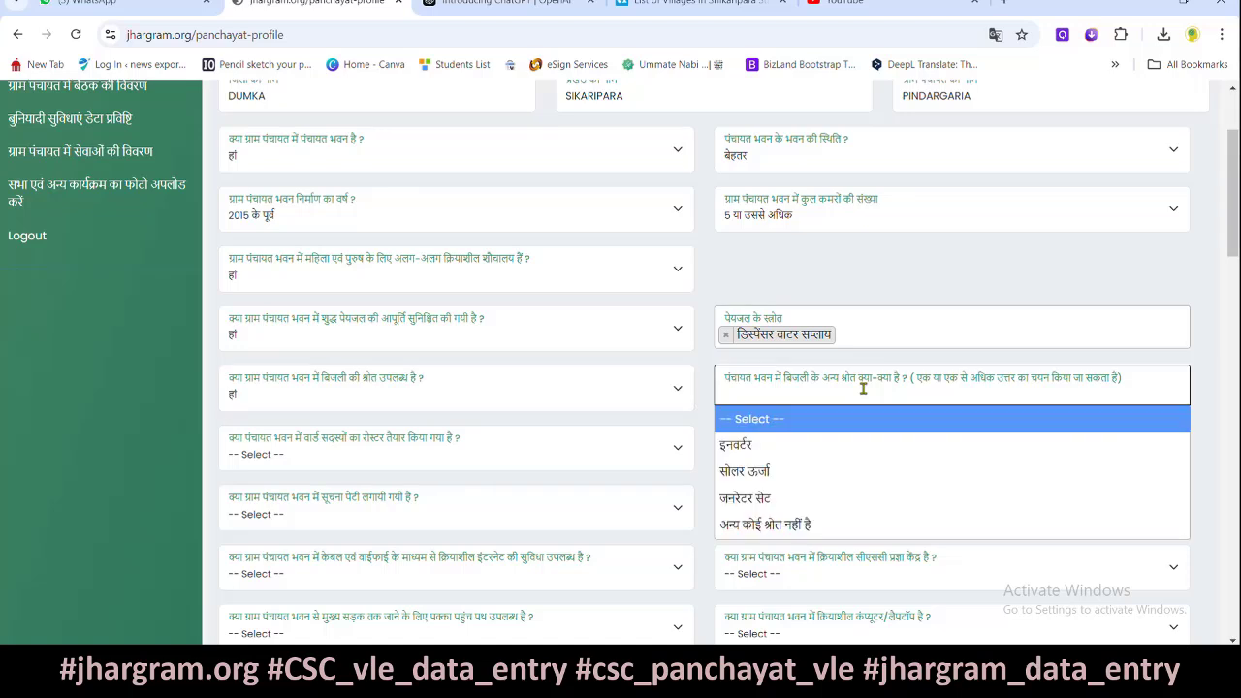
click(742, 499)
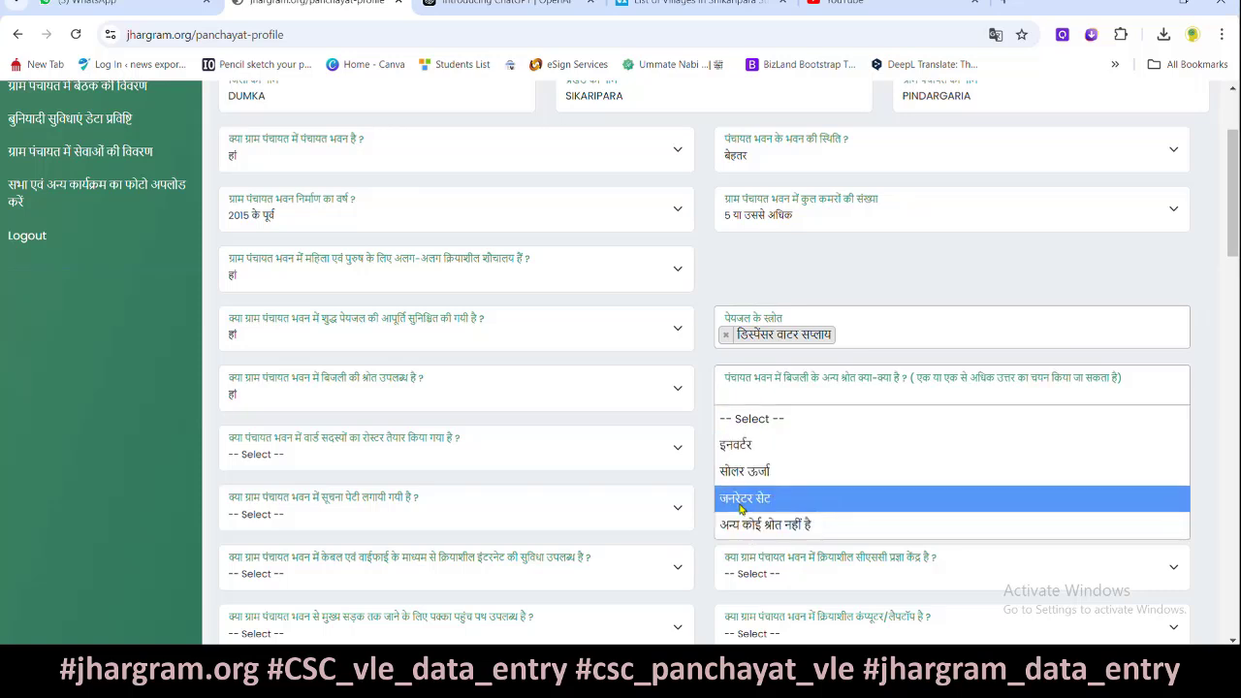
click(815, 395)
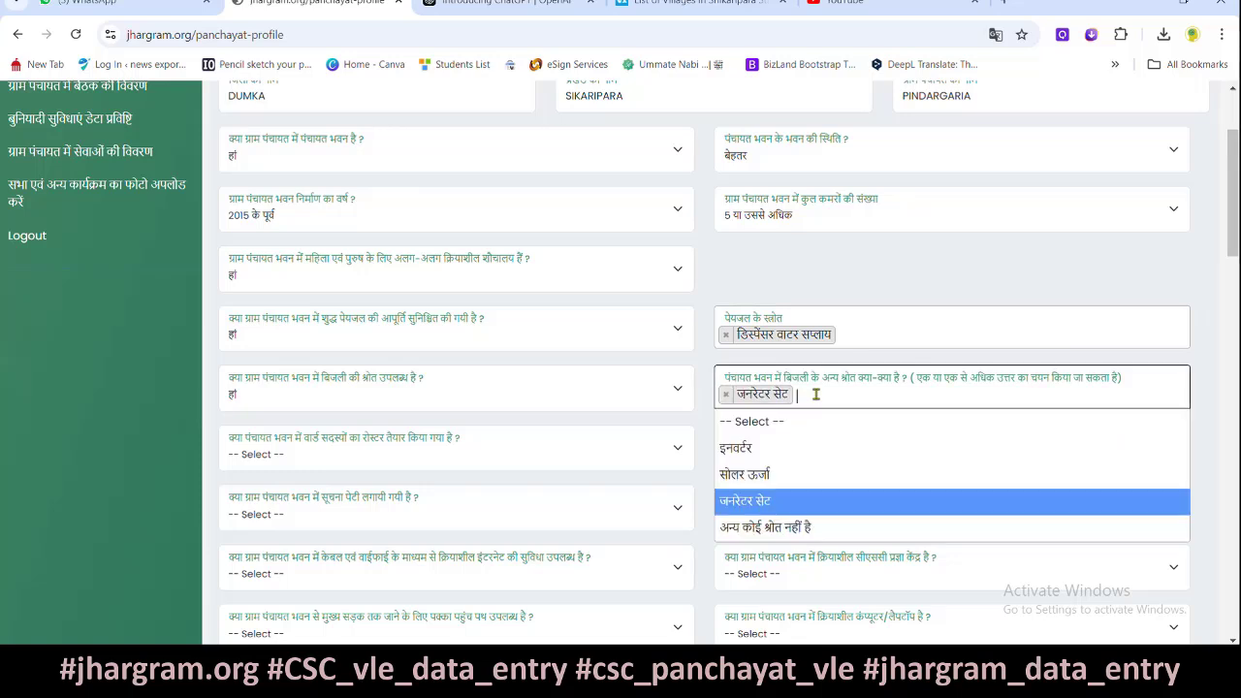
click(758, 480)
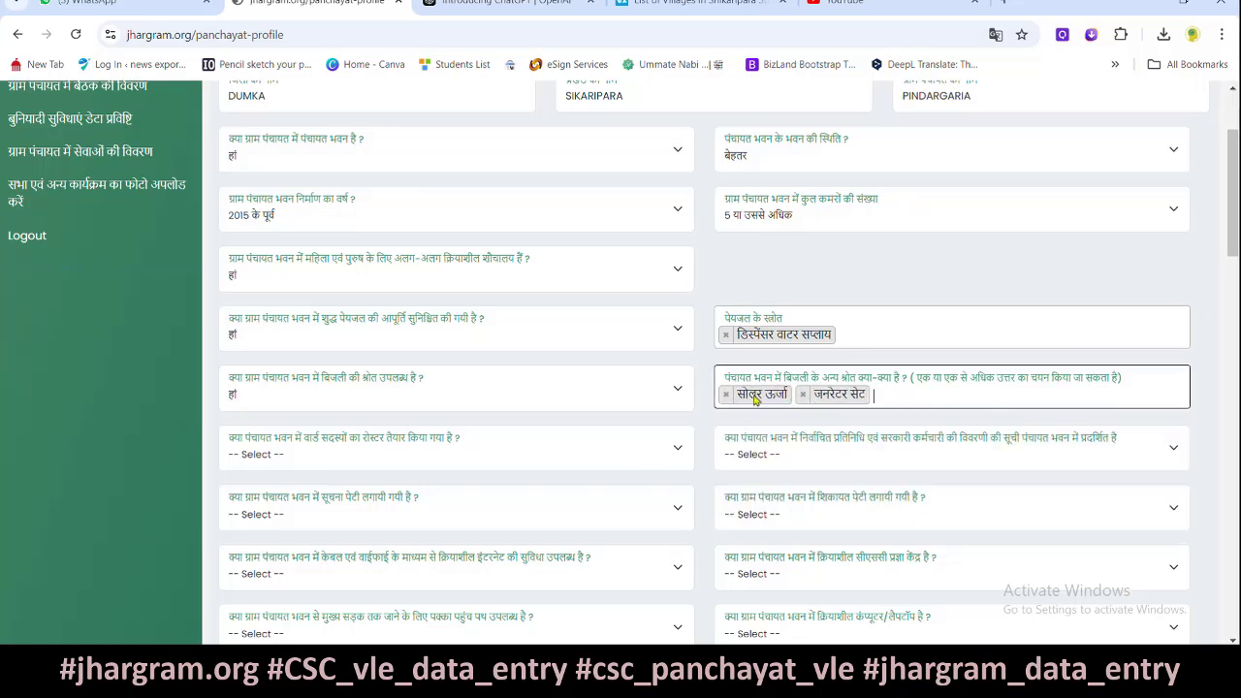
click(726, 395)
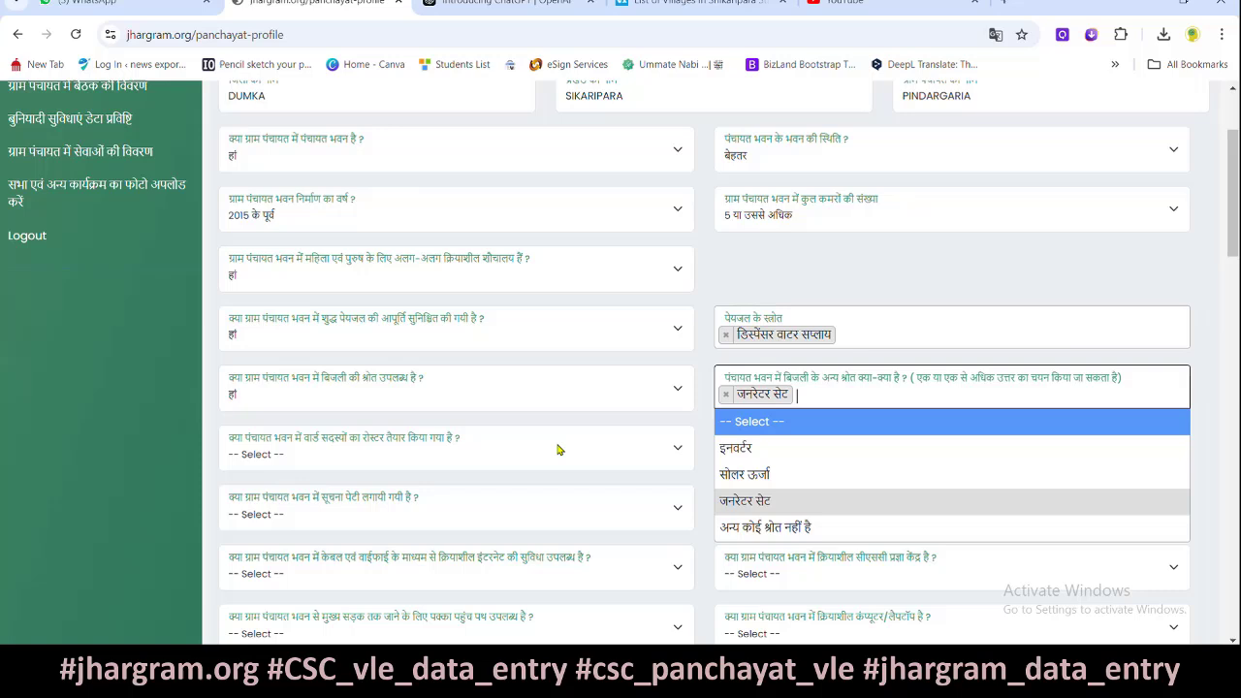
click(690, 419)
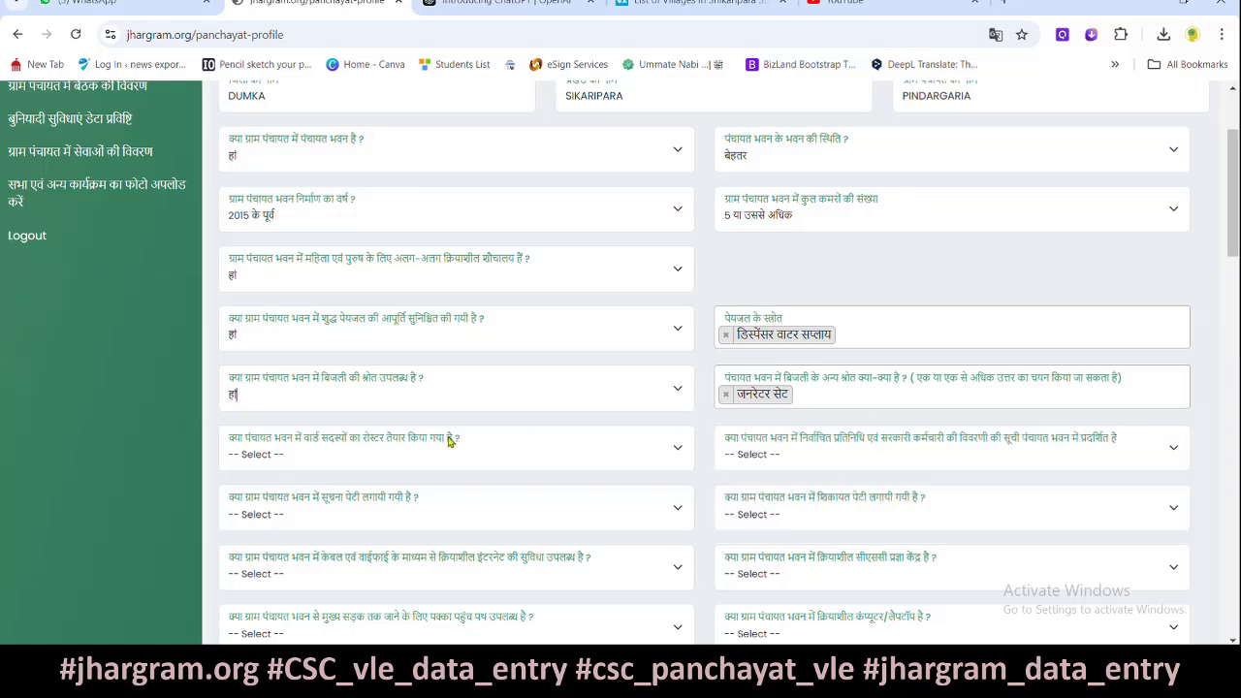
- Answer हां for the ward members' roster being prepared and for the list of elected representatives and government employees being displayed
click(241, 455)
click(322, 458)
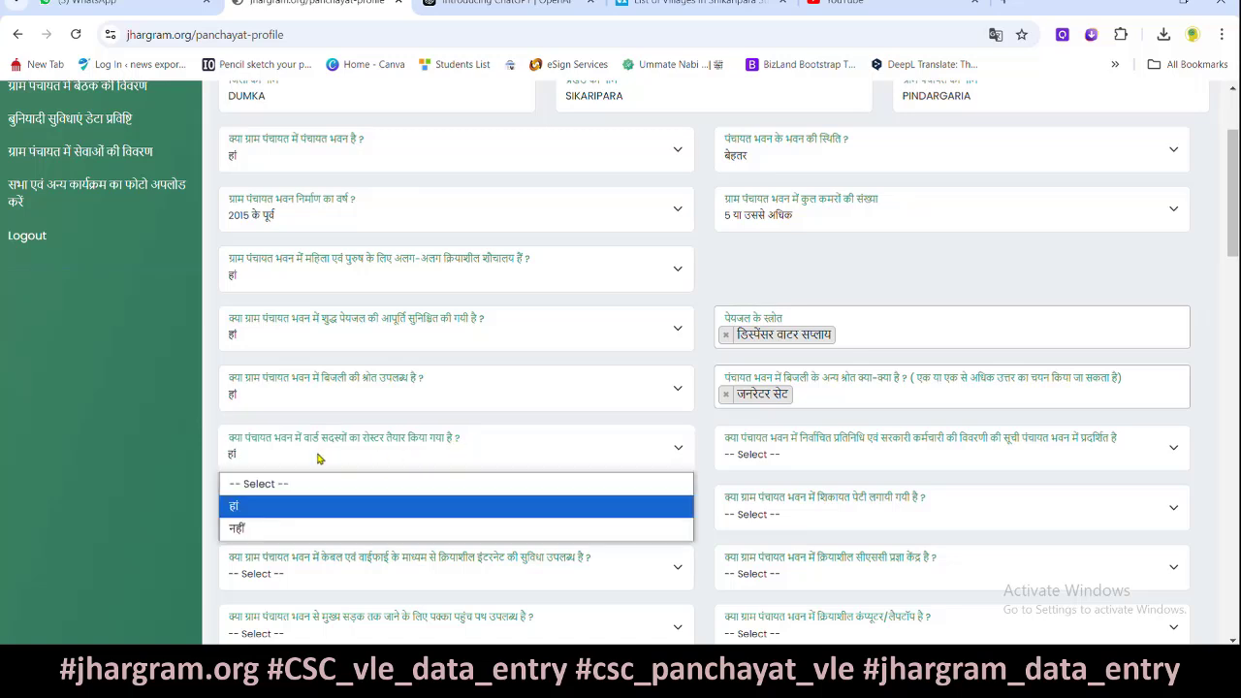
click(250, 507)
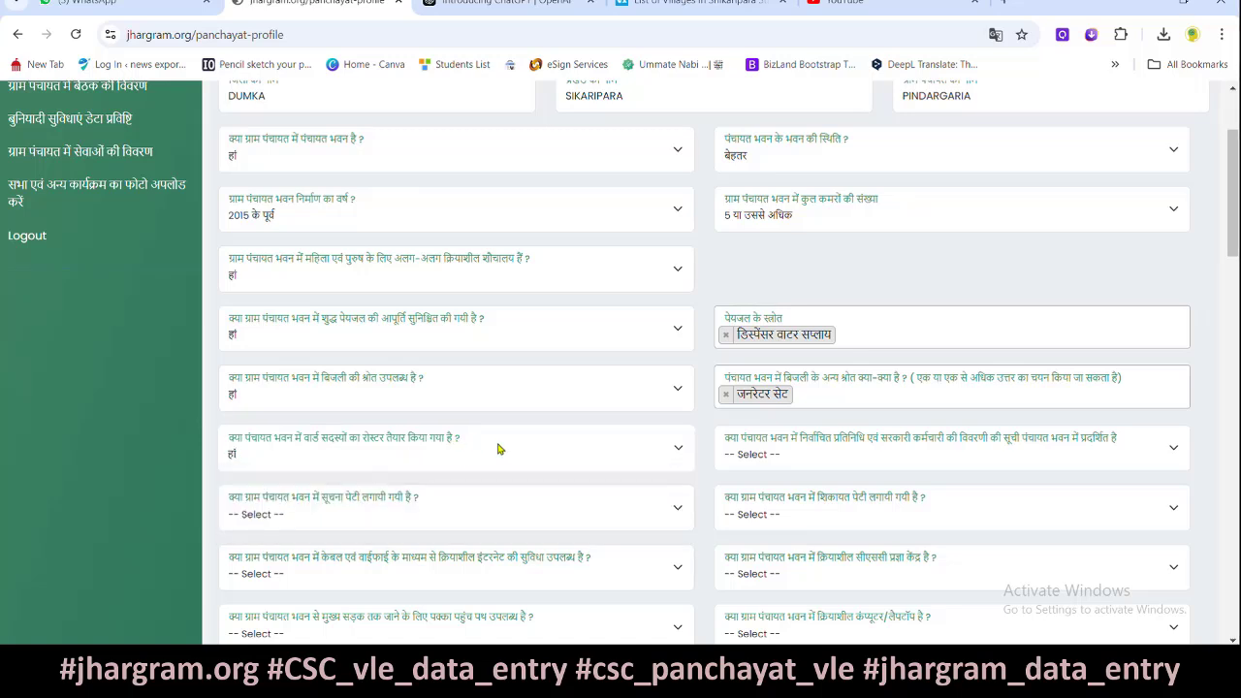
click(784, 458)
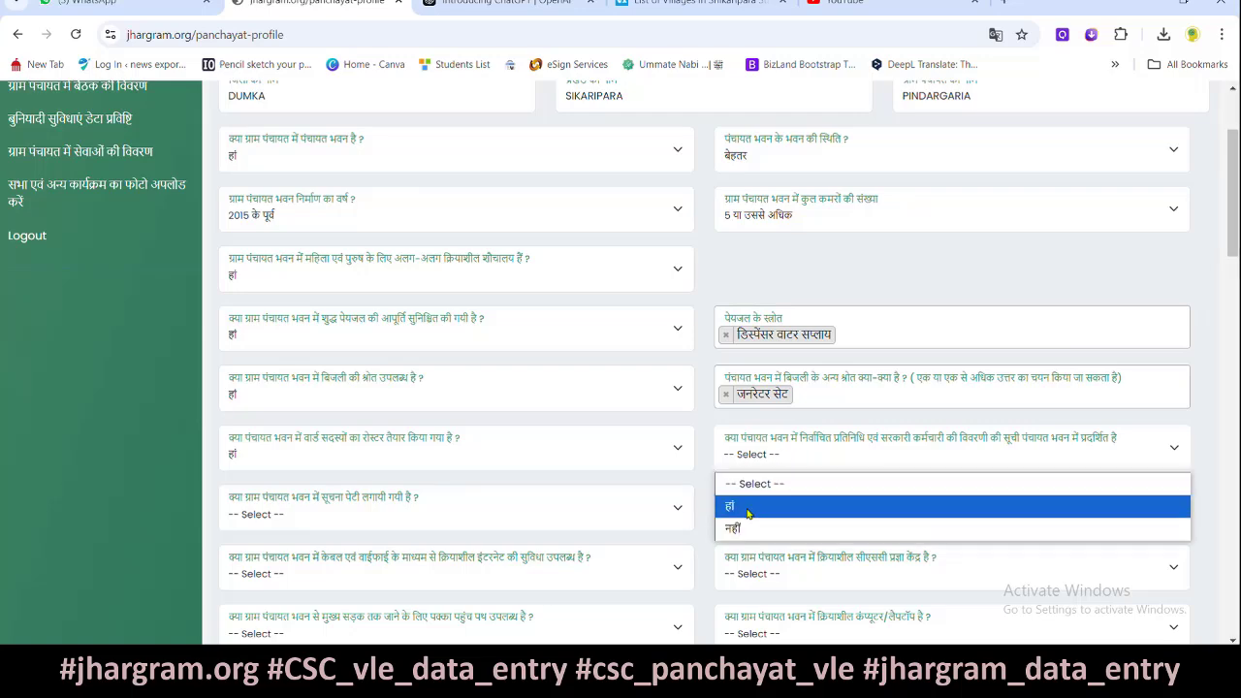
click(748, 514)
- Answer हां for the notice box (सूचना पेटी) and नहीं for the complaint box (शिकायत पेटी) in the panchayat building
scroll(760, 346, down, 2)
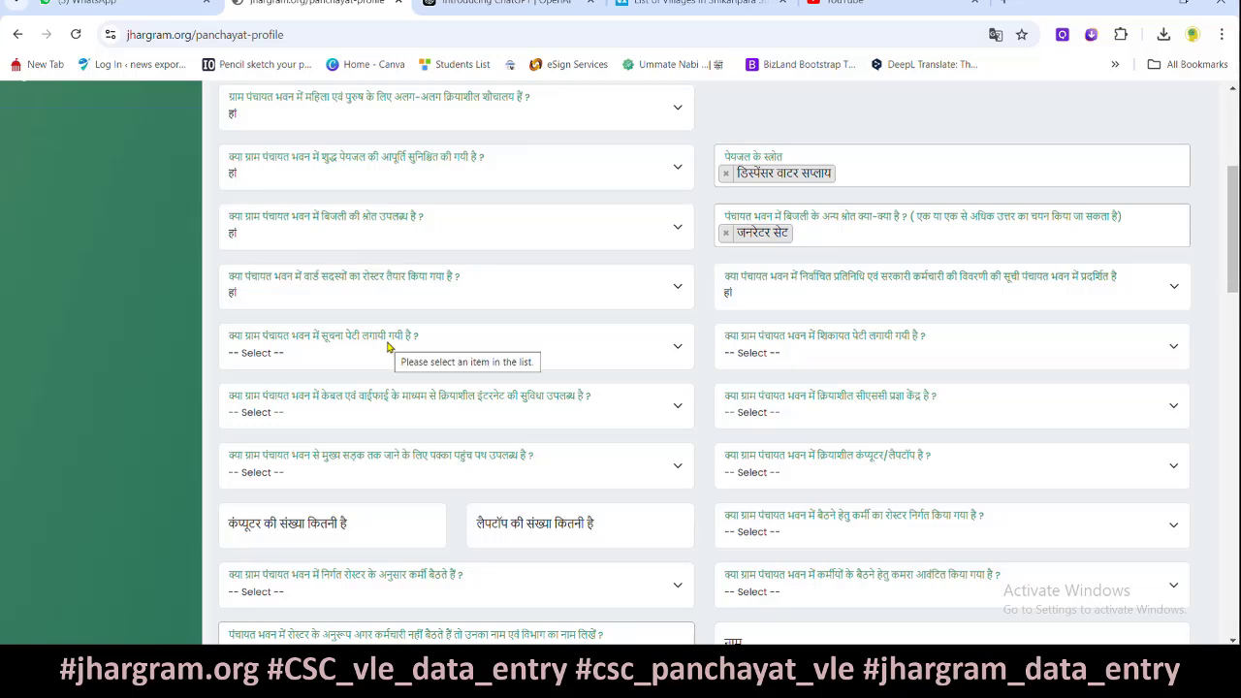
click(309, 355)
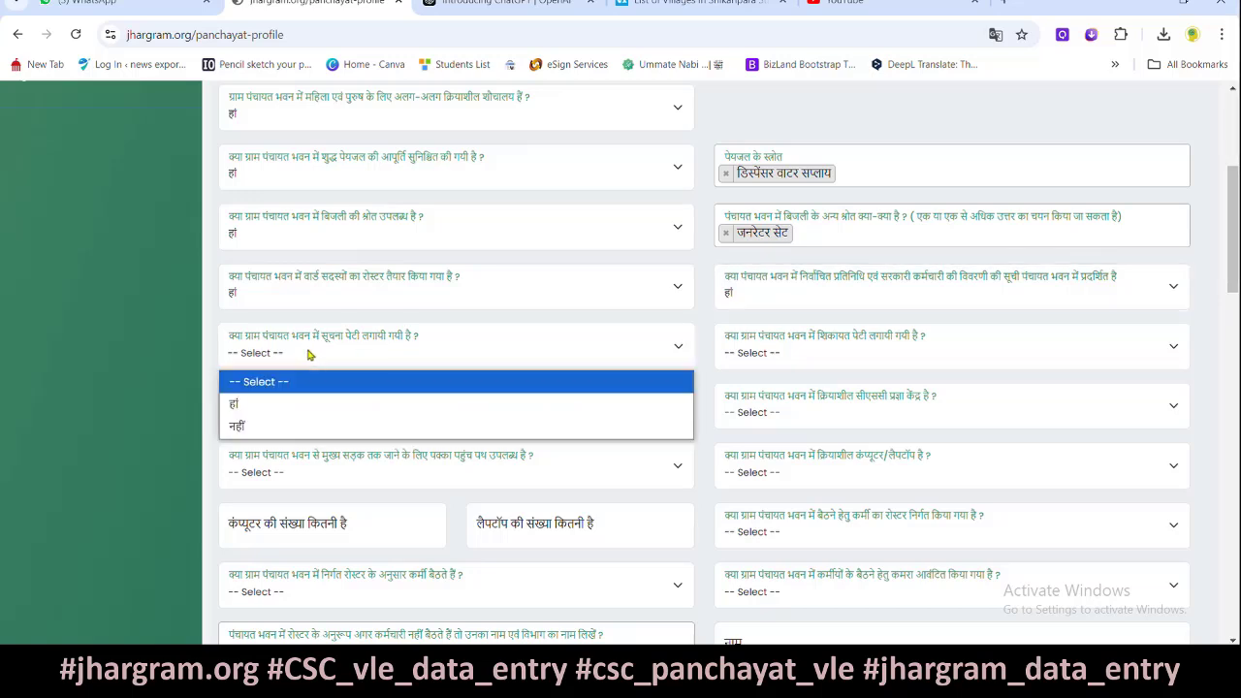
click(238, 414)
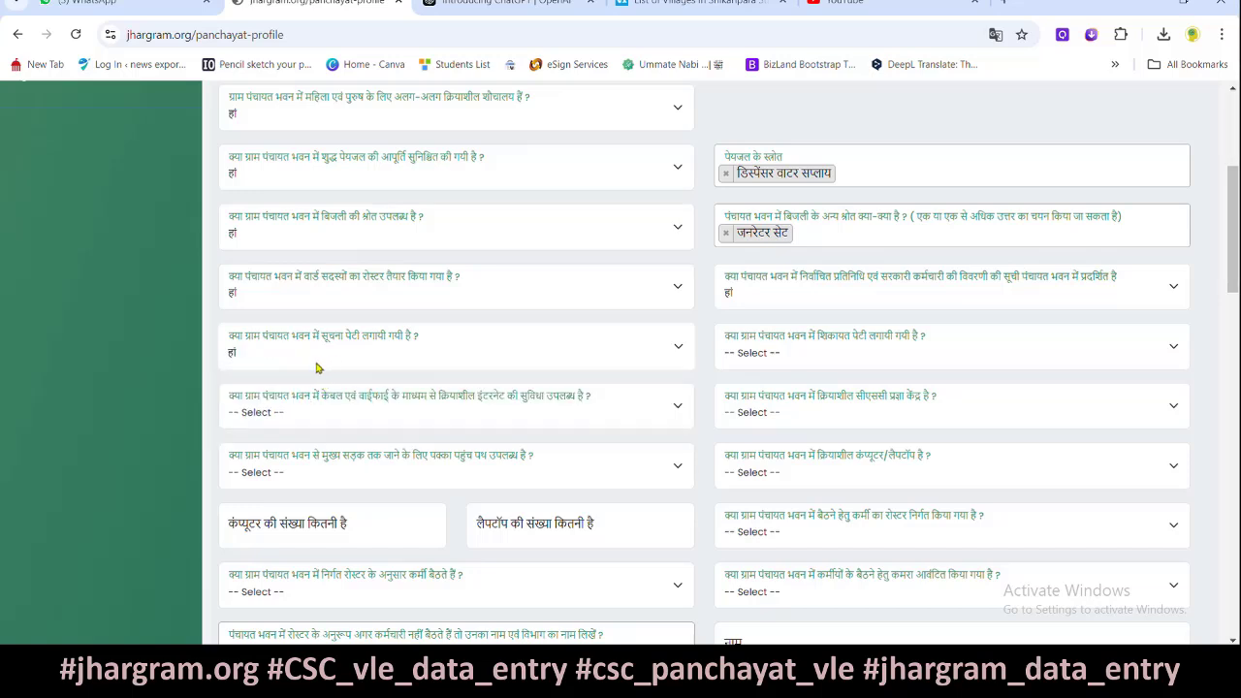
click(800, 353)
click(765, 427)
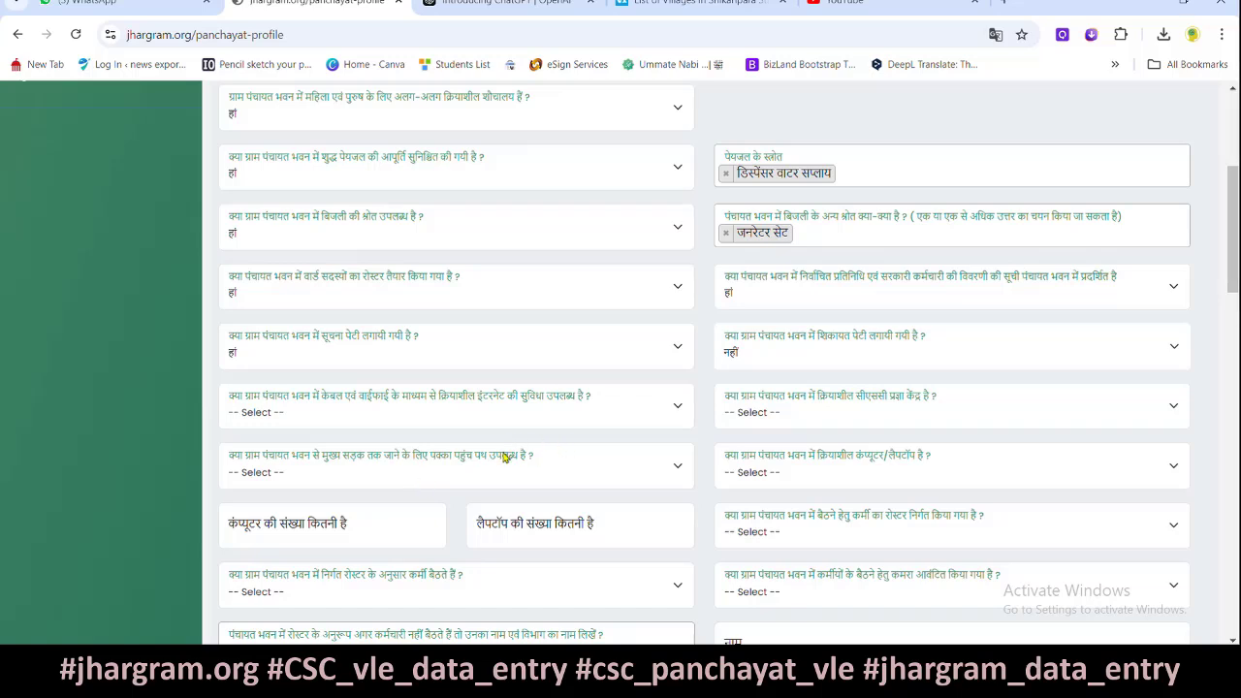
- Answer हां for functional cable and Wi-Fi internet and हां for a functional CSC Pragya Kendra in the panchayat building
scroll(857, 267, down, 1)
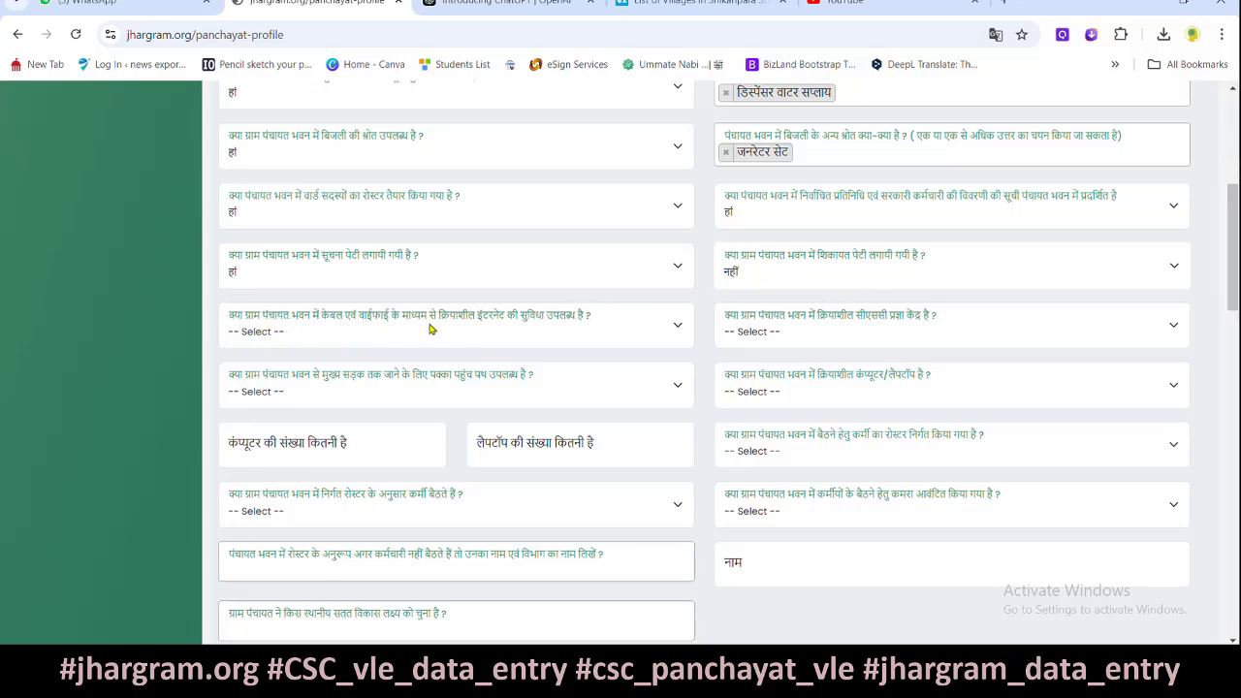
click(307, 333)
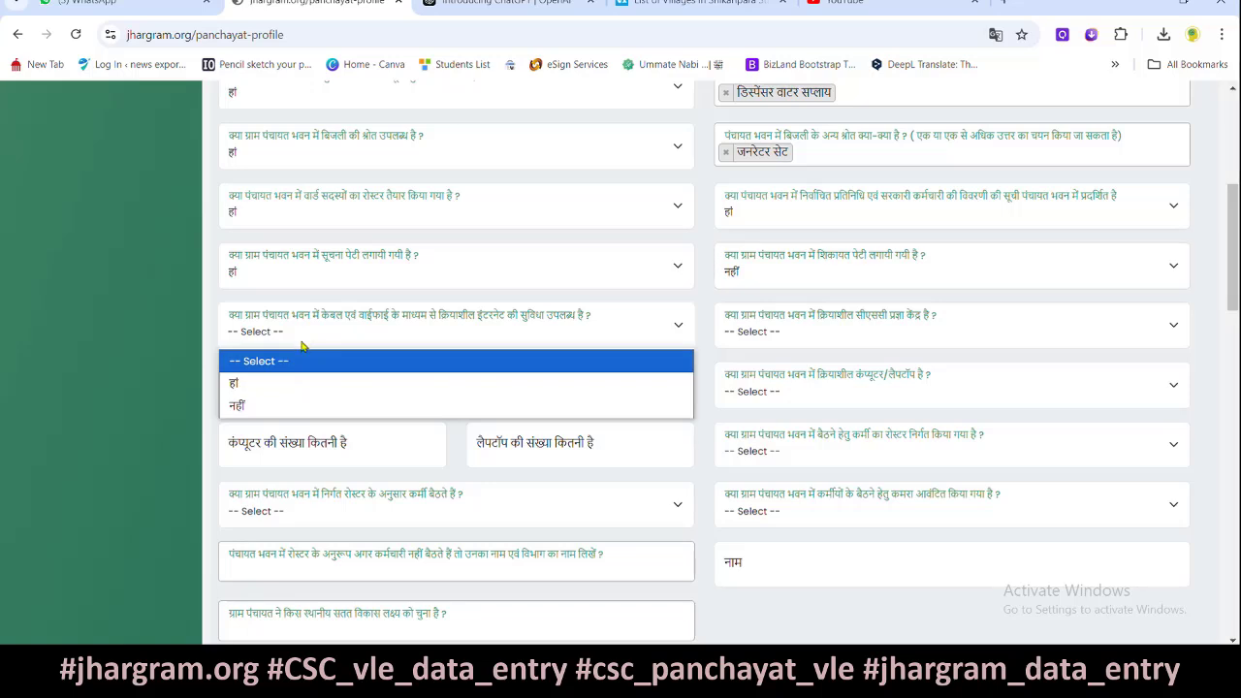
click(269, 388)
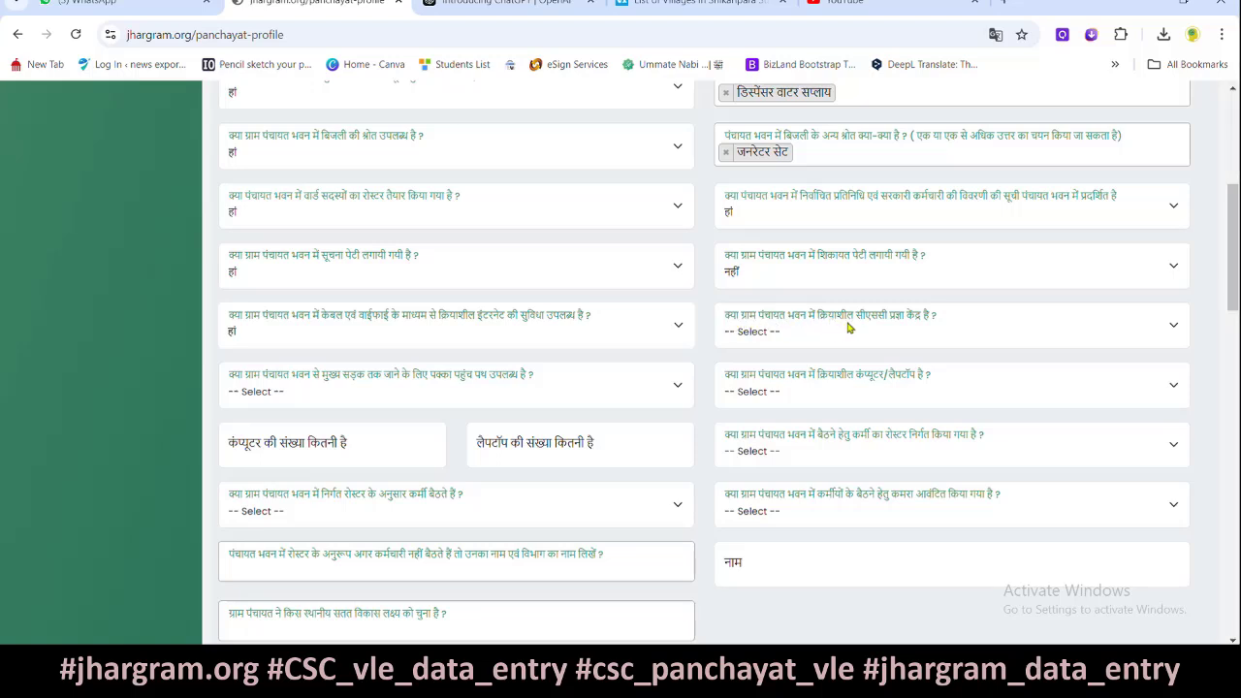
click(819, 333)
click(783, 382)
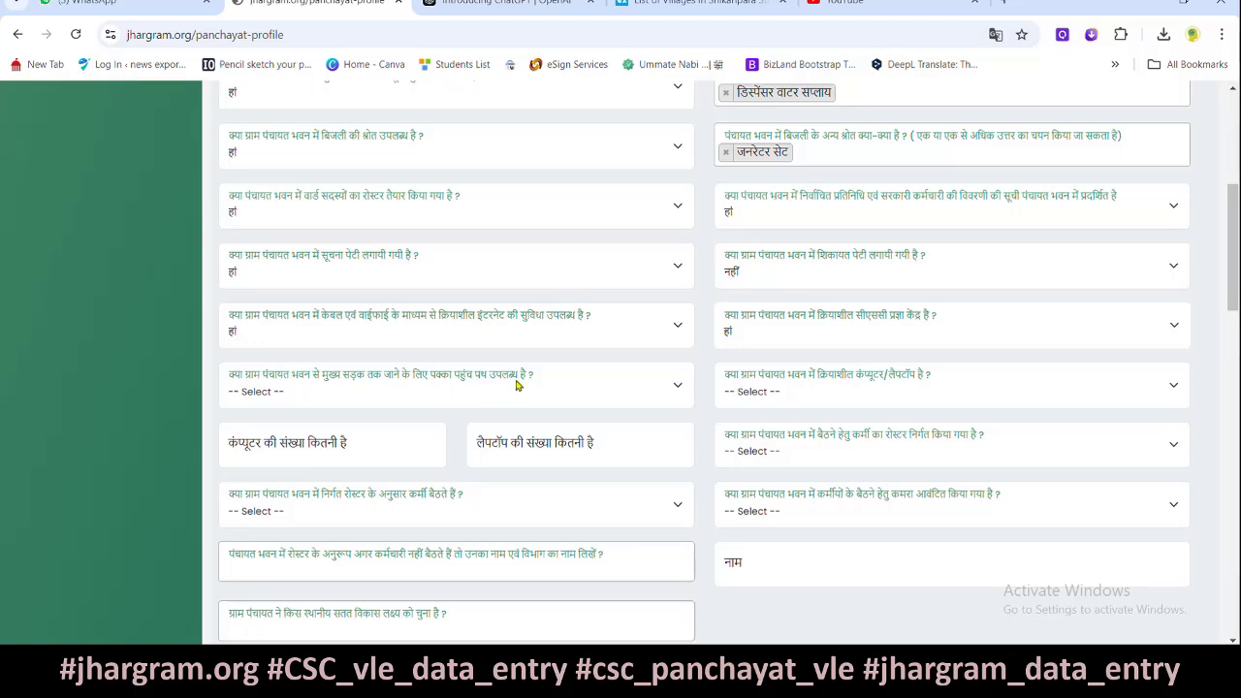
- Answer हां for a paved access path to the main road and हां for a functional computer/laptop in the panchayat building
click(456, 392)
click(465, 444)
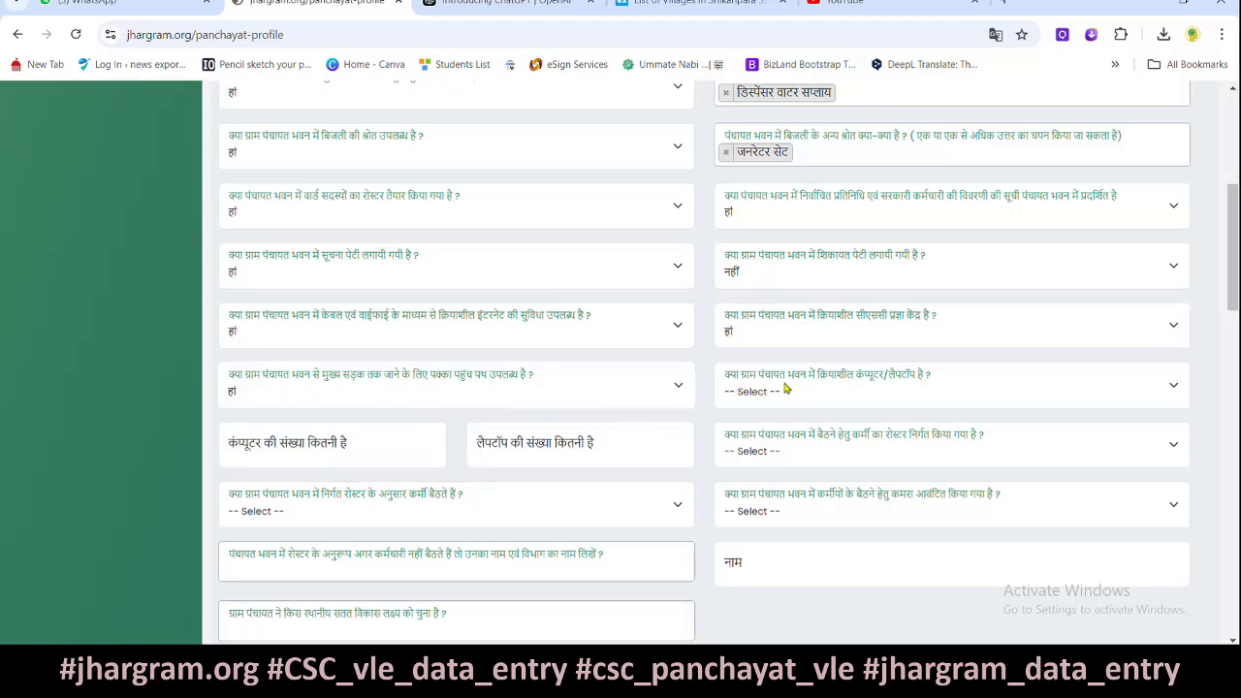
click(869, 394)
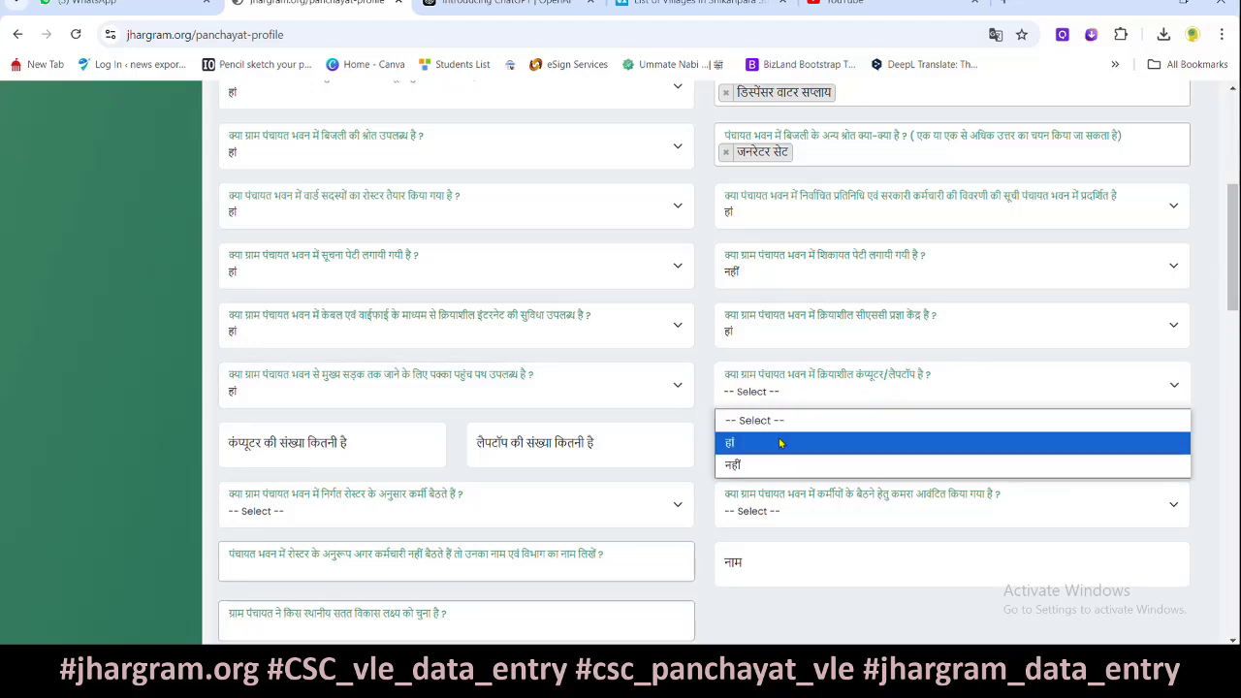
click(778, 448)
- Set the number of computers to 1 and the number of laptops to 0
click(239, 453)
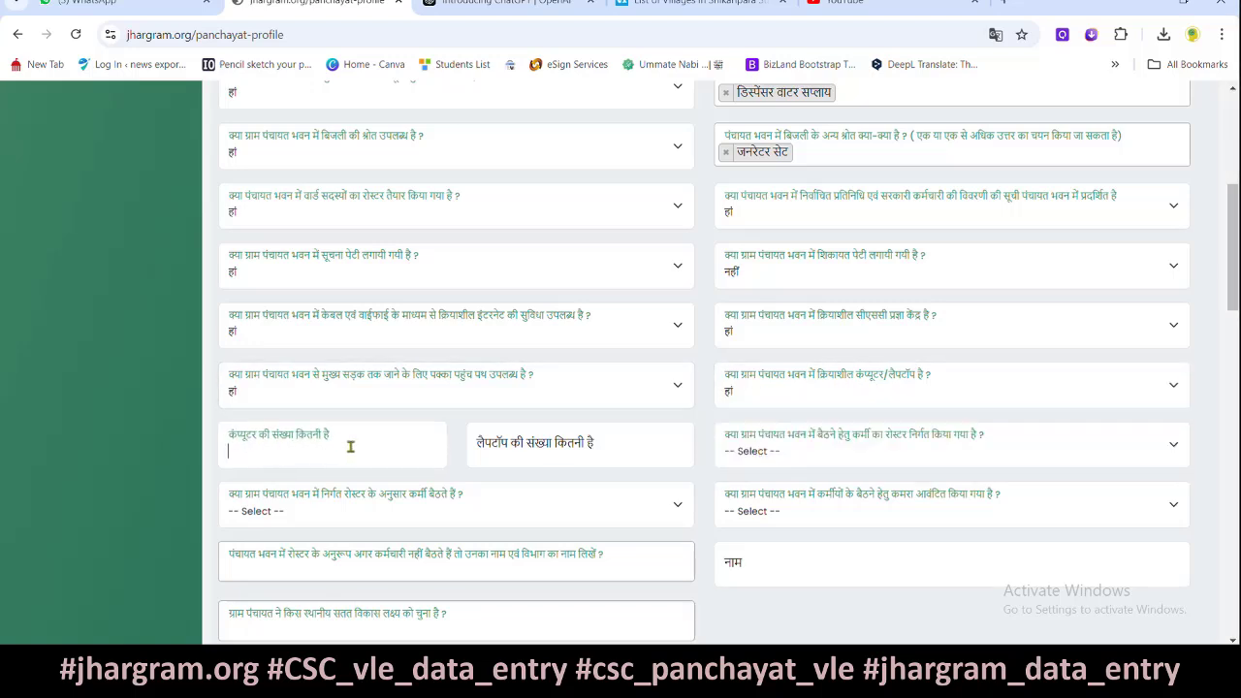
text(1)
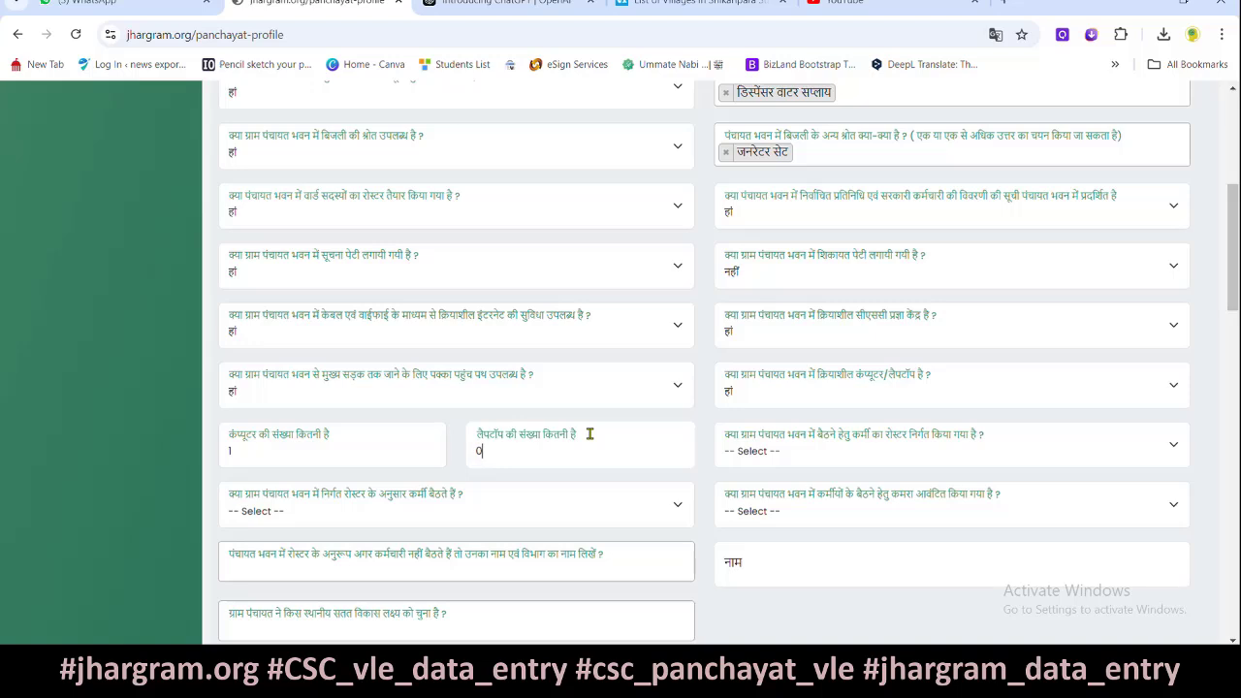
key(Tab)
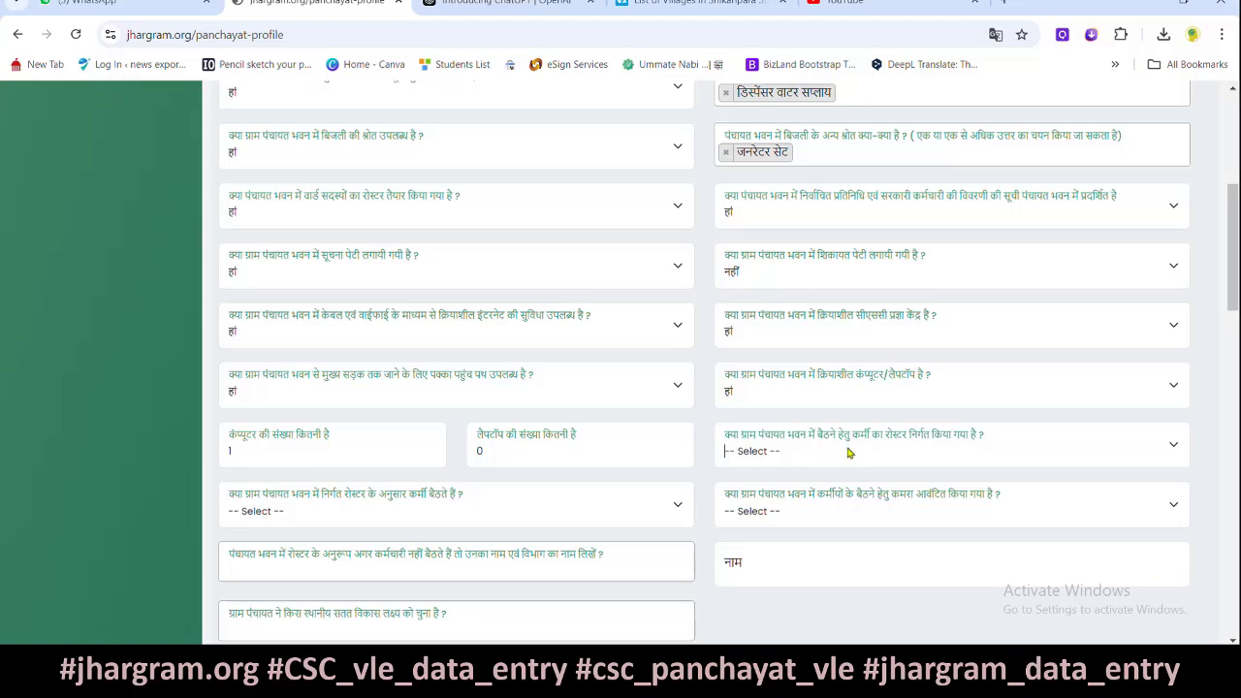
- Answer हां for the workers' seating roster being issued and हां for workers sitting according to that roster
click(952, 449)
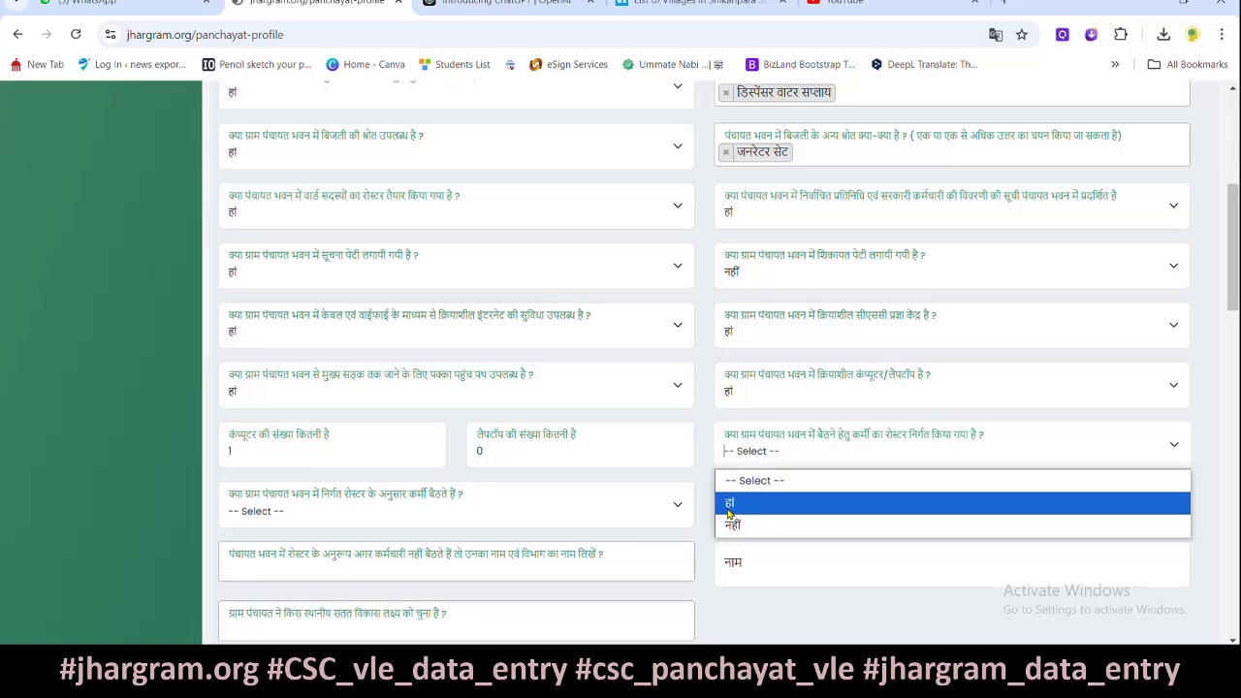
click(730, 504)
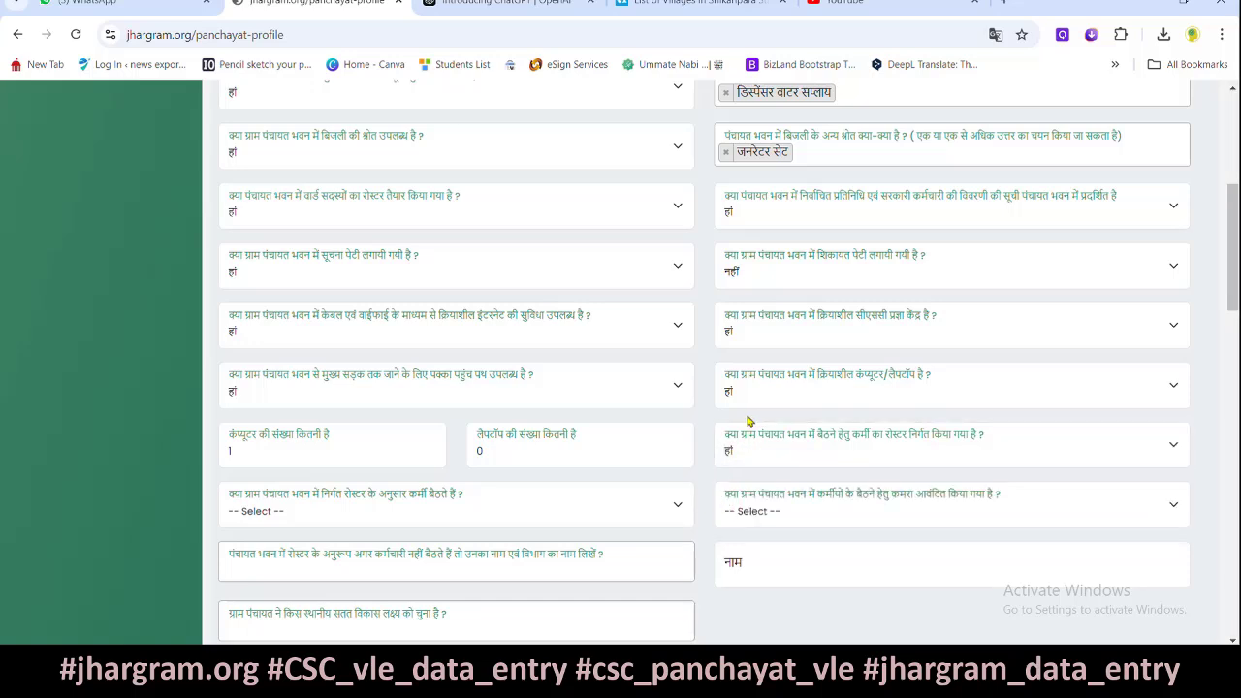
scroll(857, 452, down, 2)
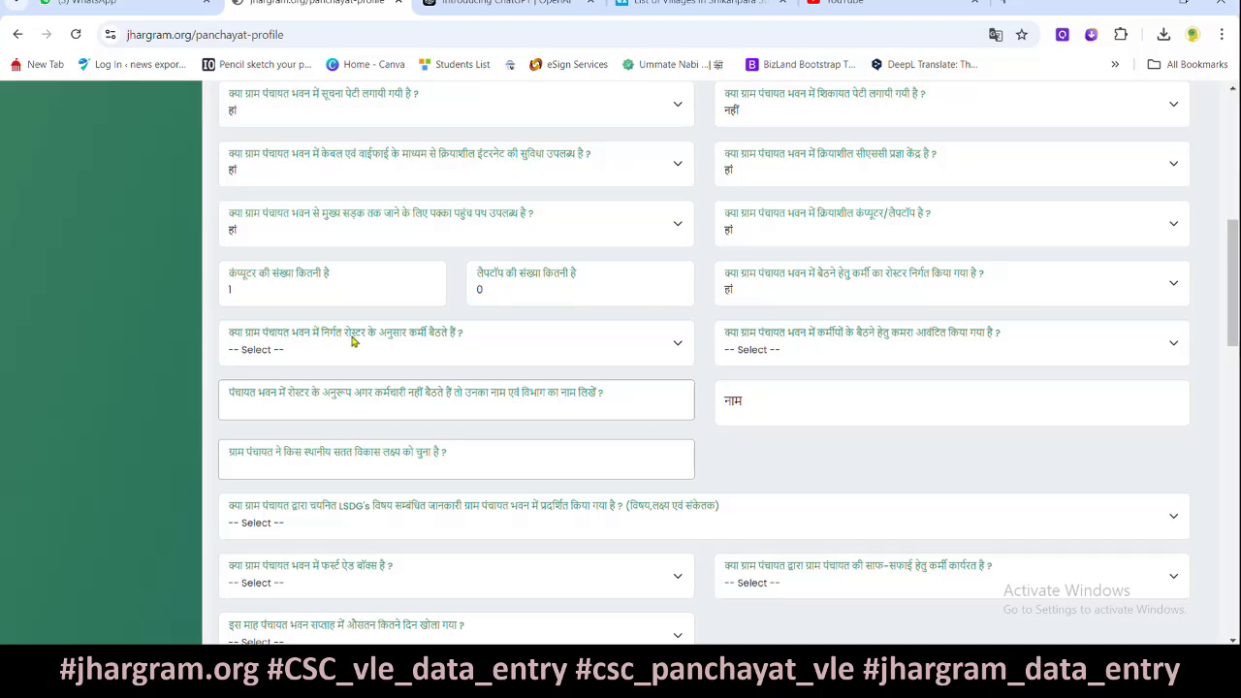
click(442, 346)
click(312, 400)
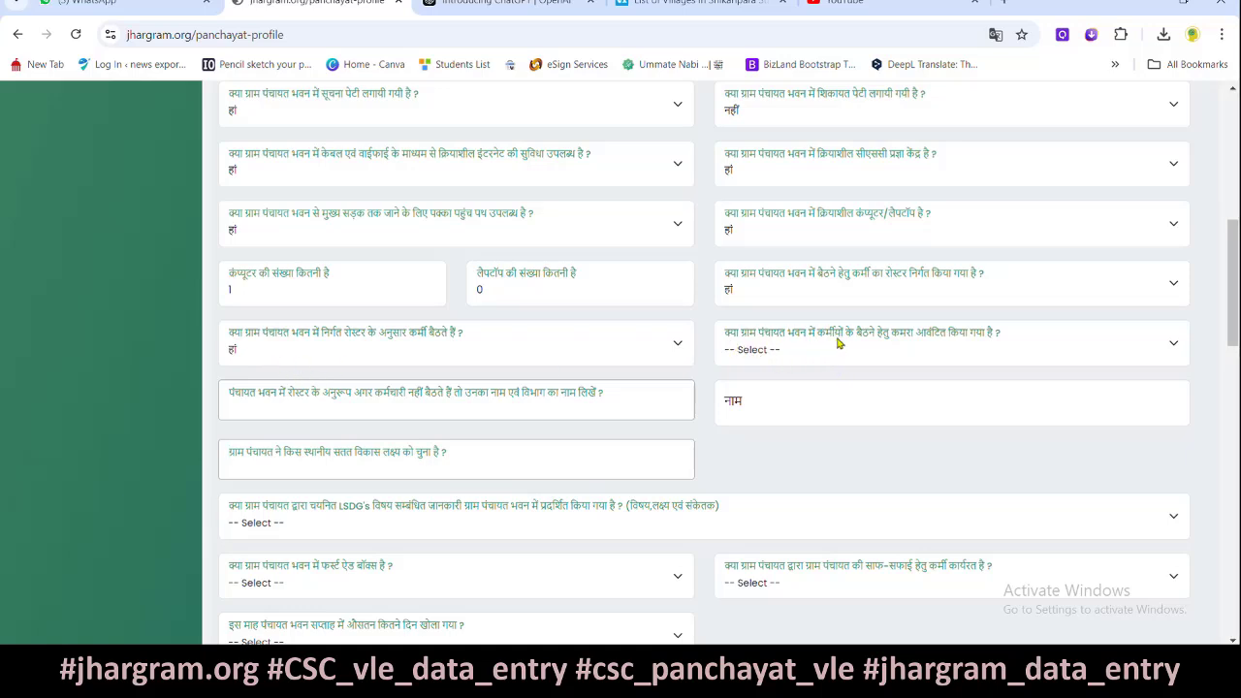
- Answer हां to whether rooms have been allotted for workers to sit in the panchayat building
click(914, 343)
click(777, 396)
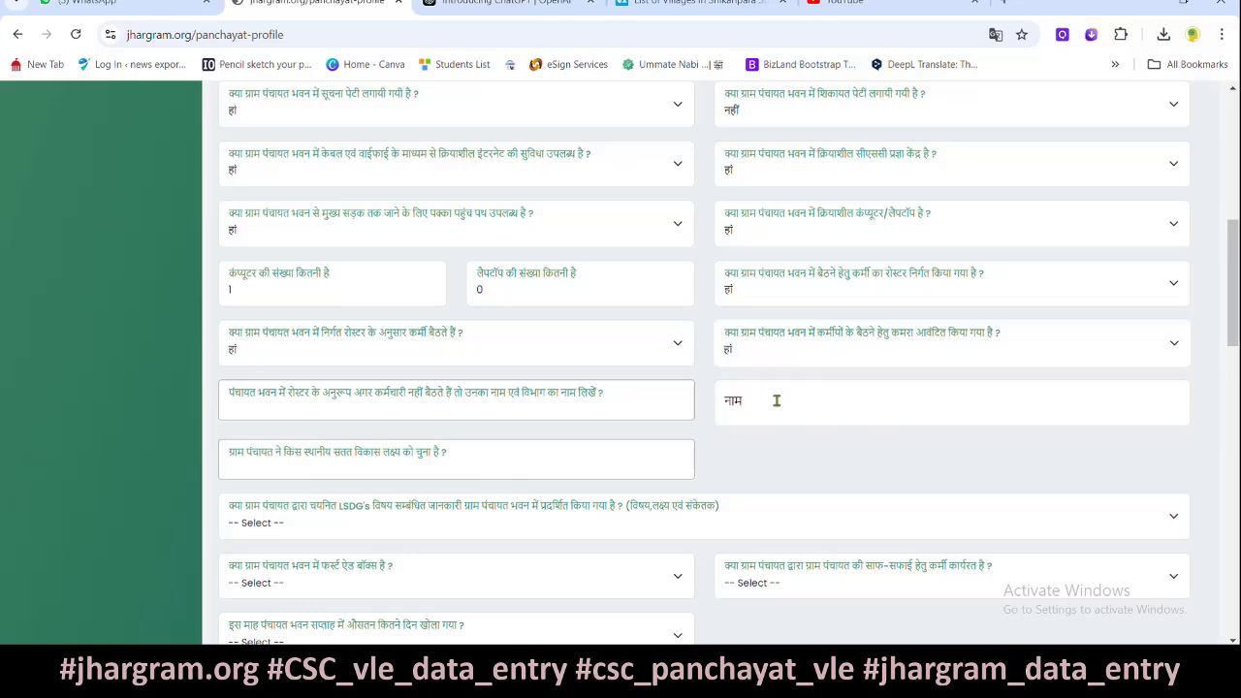
click(784, 504)
click(302, 398)
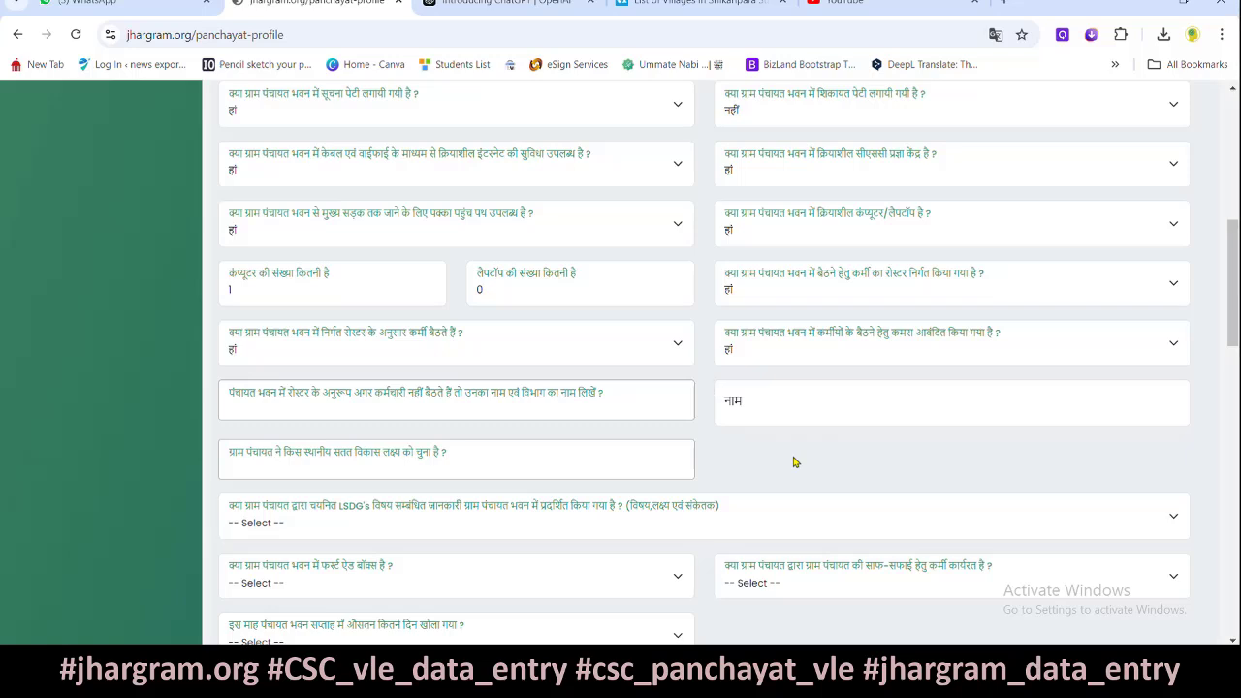
click(585, 402)
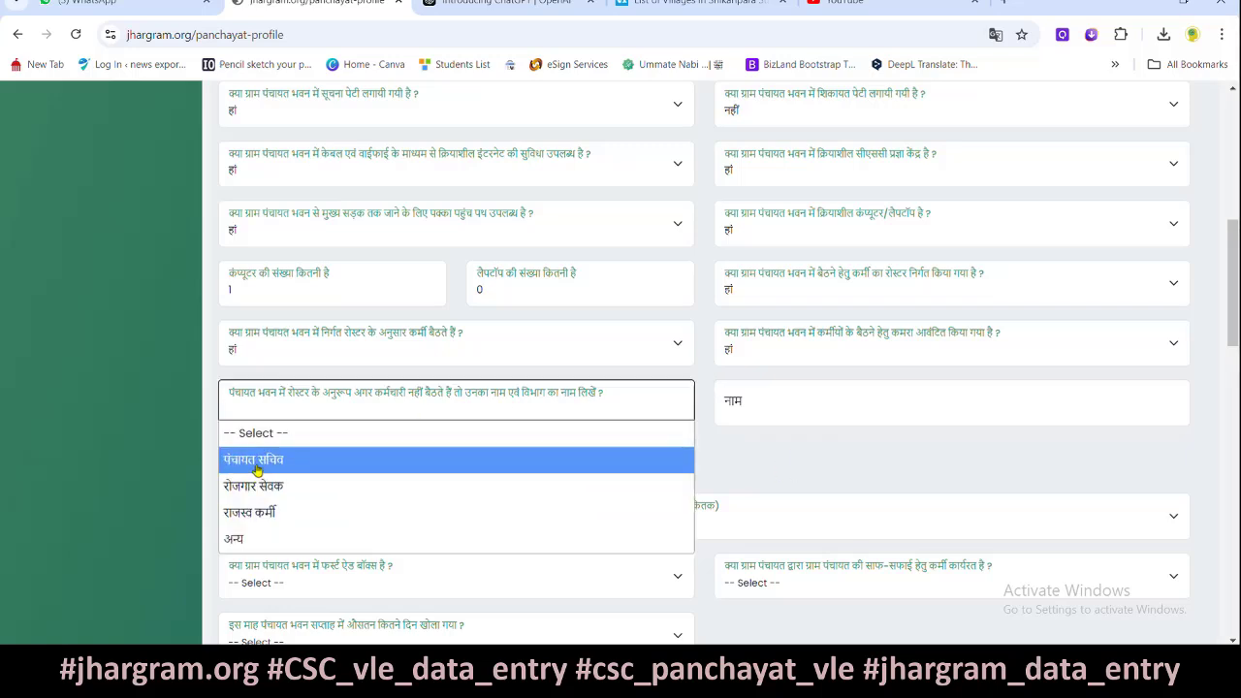
click(255, 461)
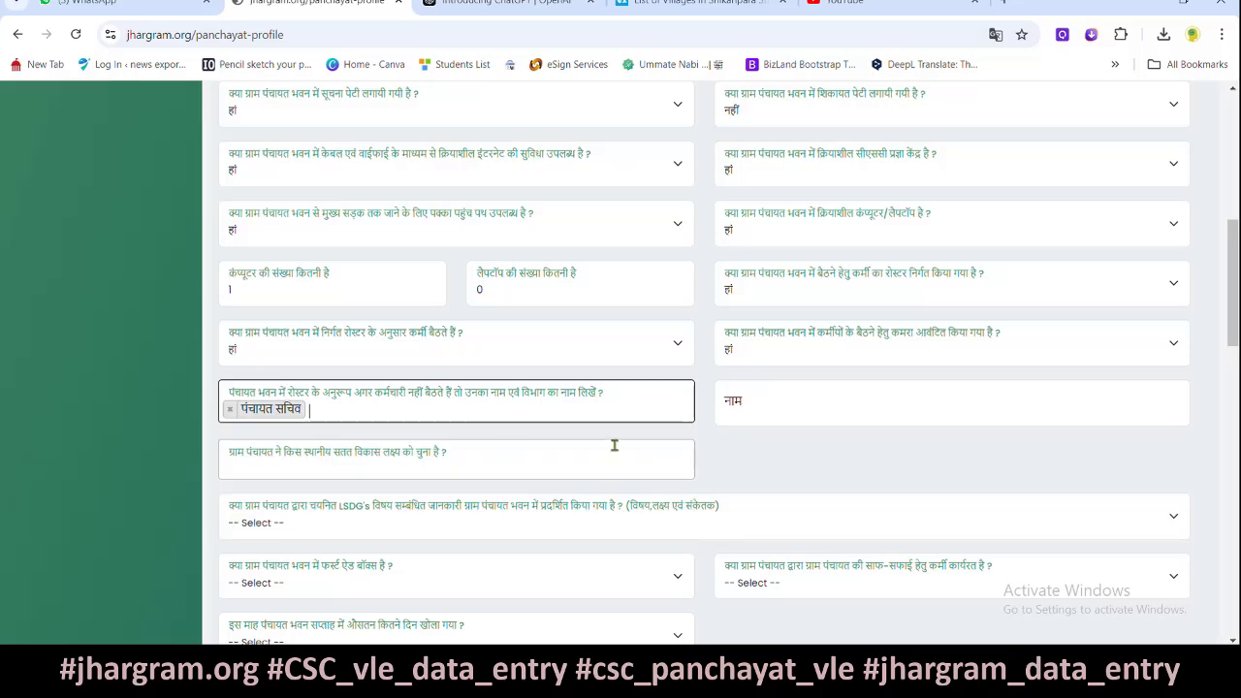
click(819, 416)
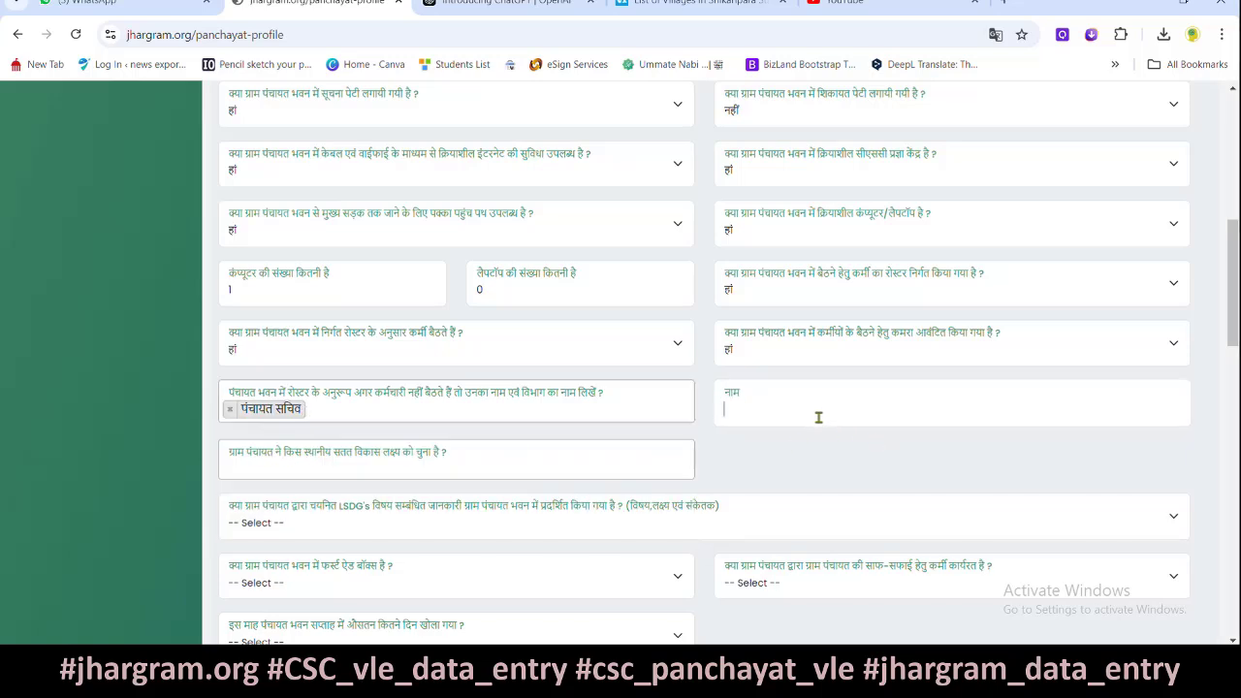
click(230, 409)
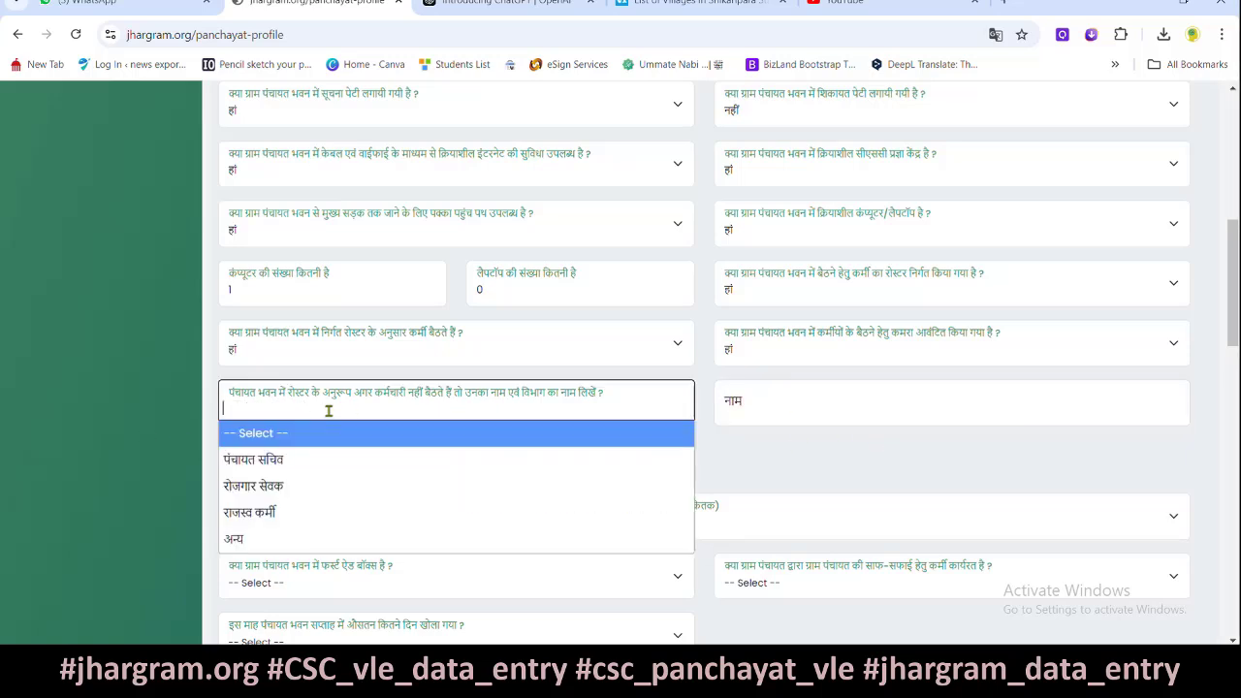
click(284, 527)
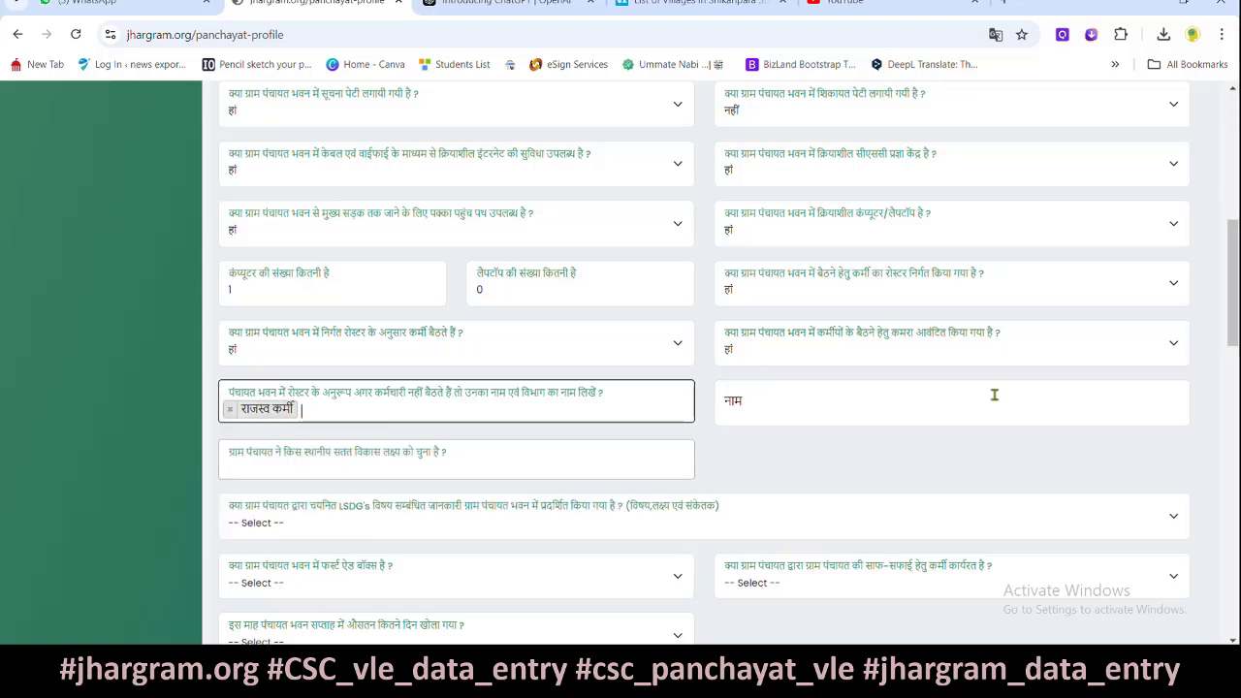
click(851, 402)
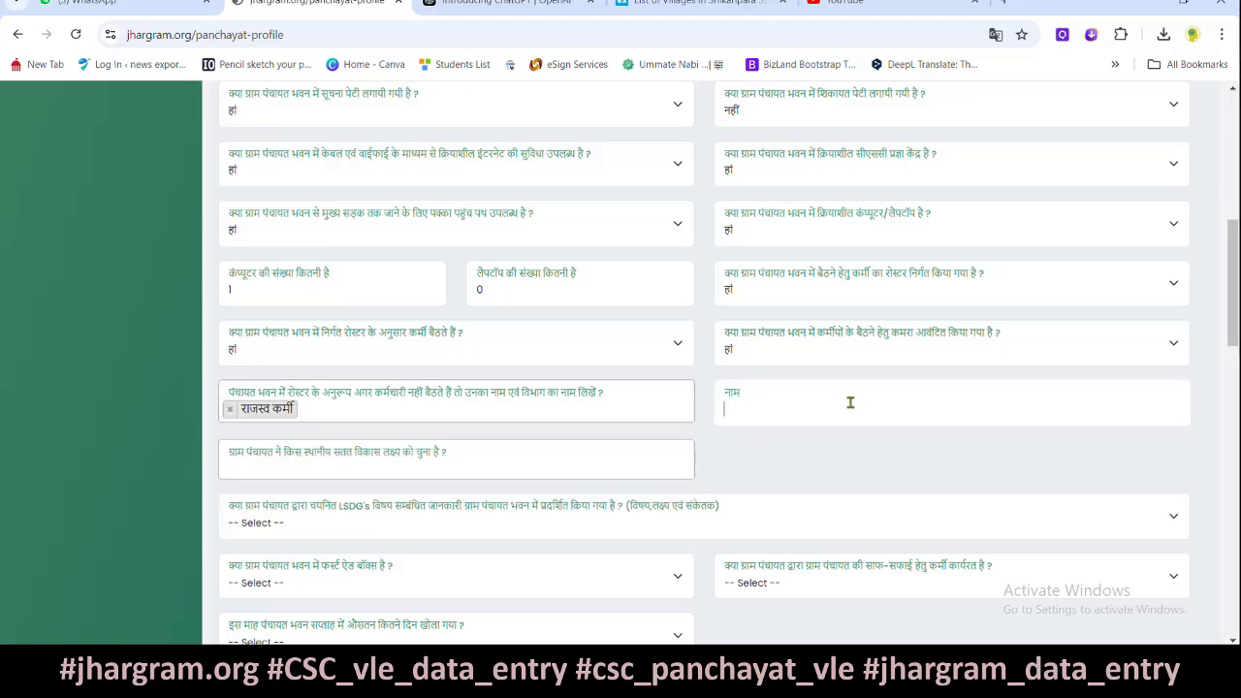
click(230, 408)
click(351, 398)
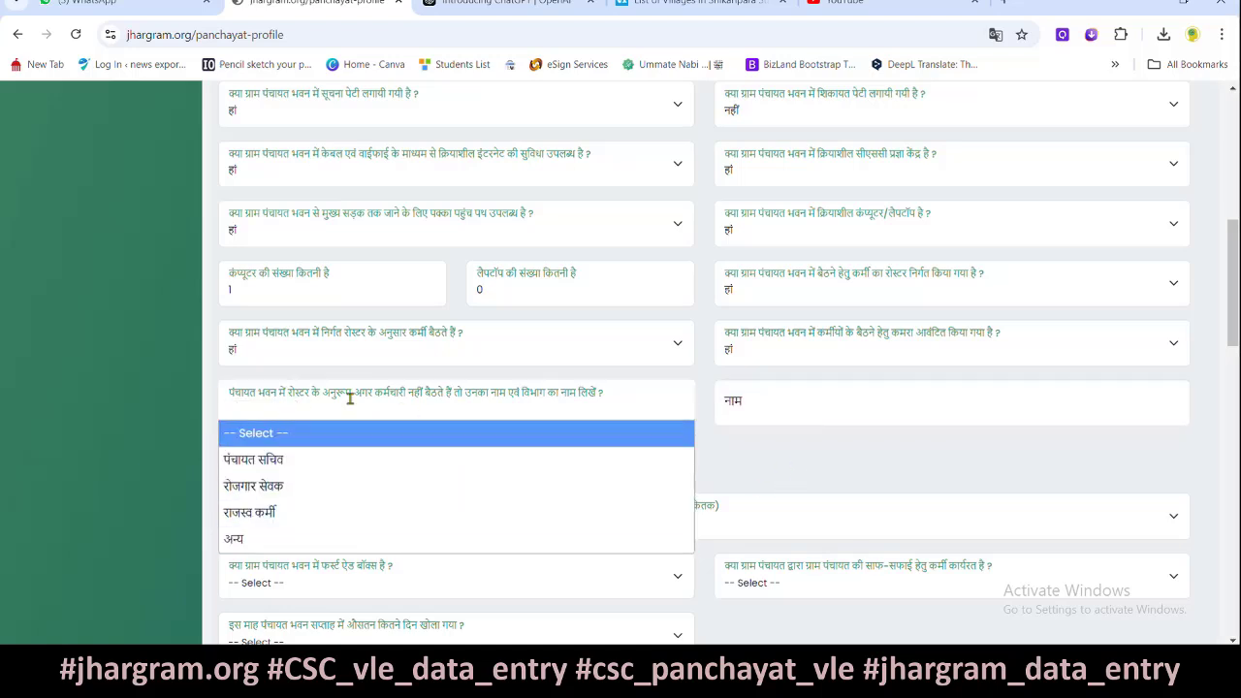
- Examine the options for the local sustainable development goal chosen by the Gram Panchayat, without selecting one
click(790, 467)
scroll(790, 467, down, 1)
scroll(790, 467, down, 1)
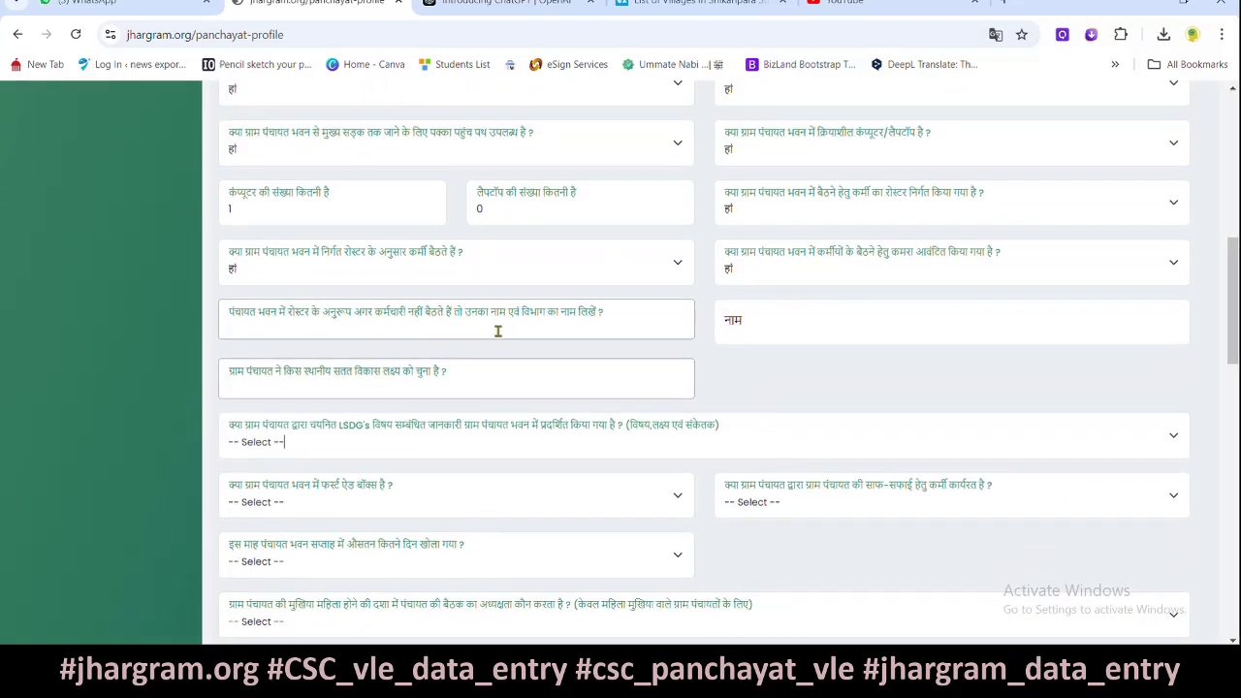
scroll(801, 365, down, 1)
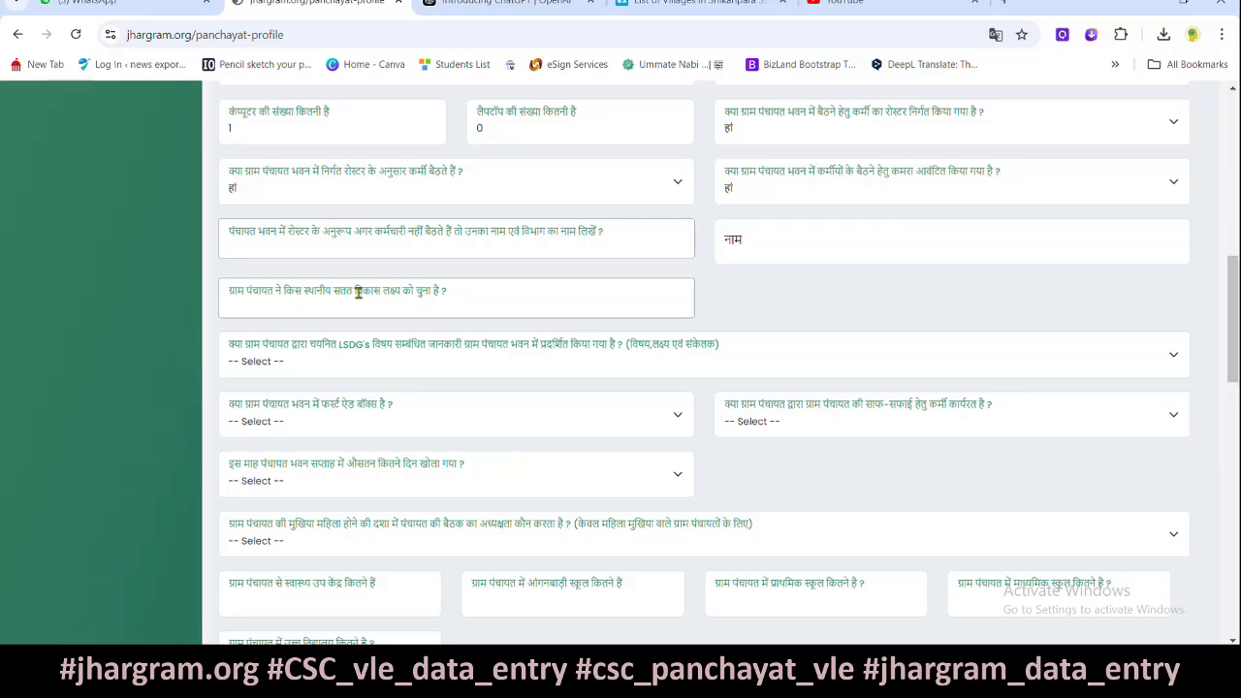
click(589, 298)
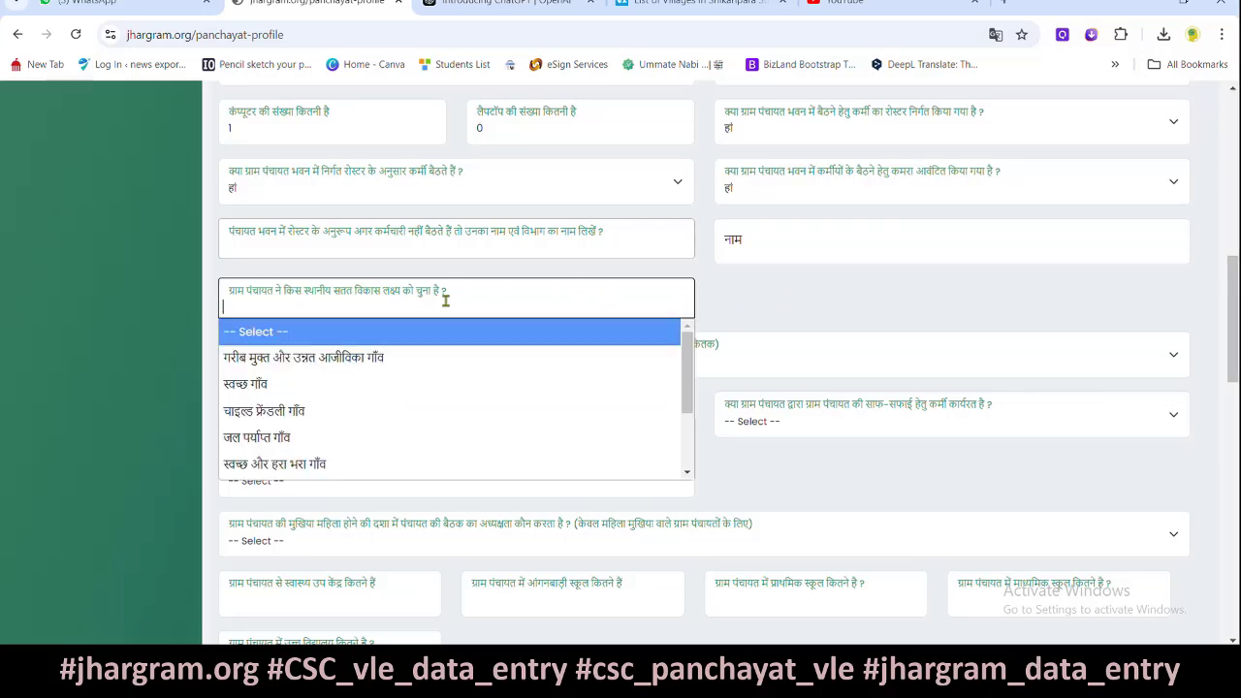
scroll(330, 427, down, 3)
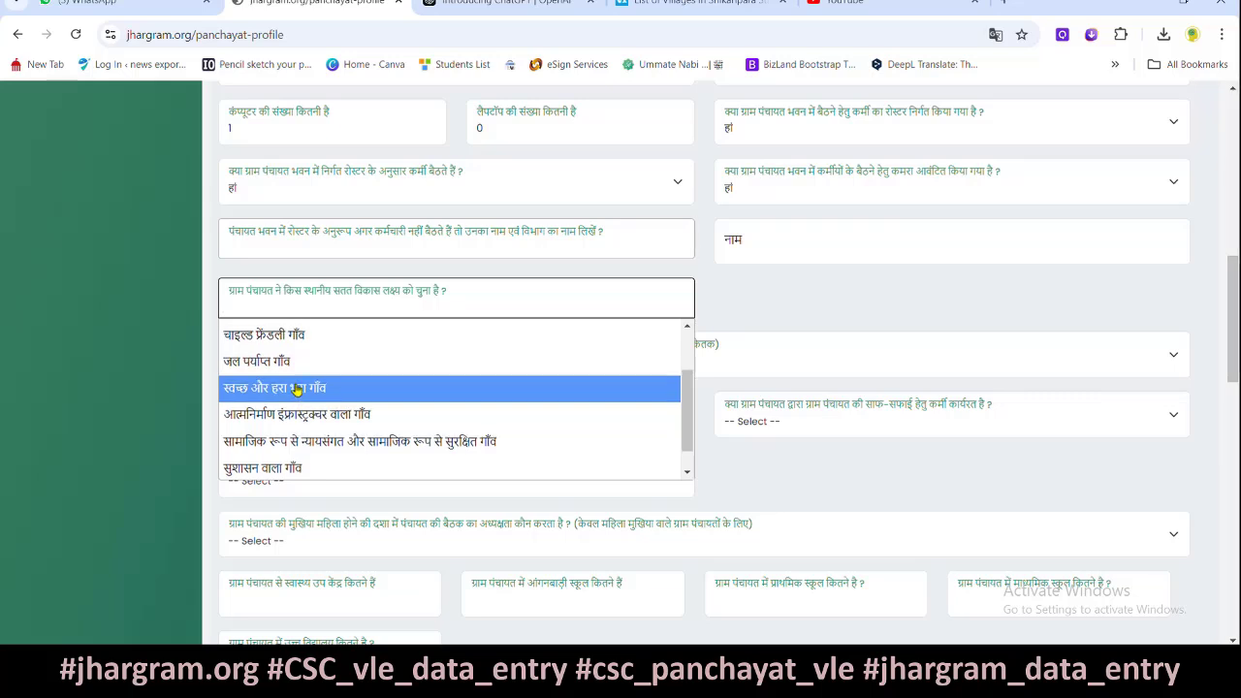
scroll(282, 392, up, 2)
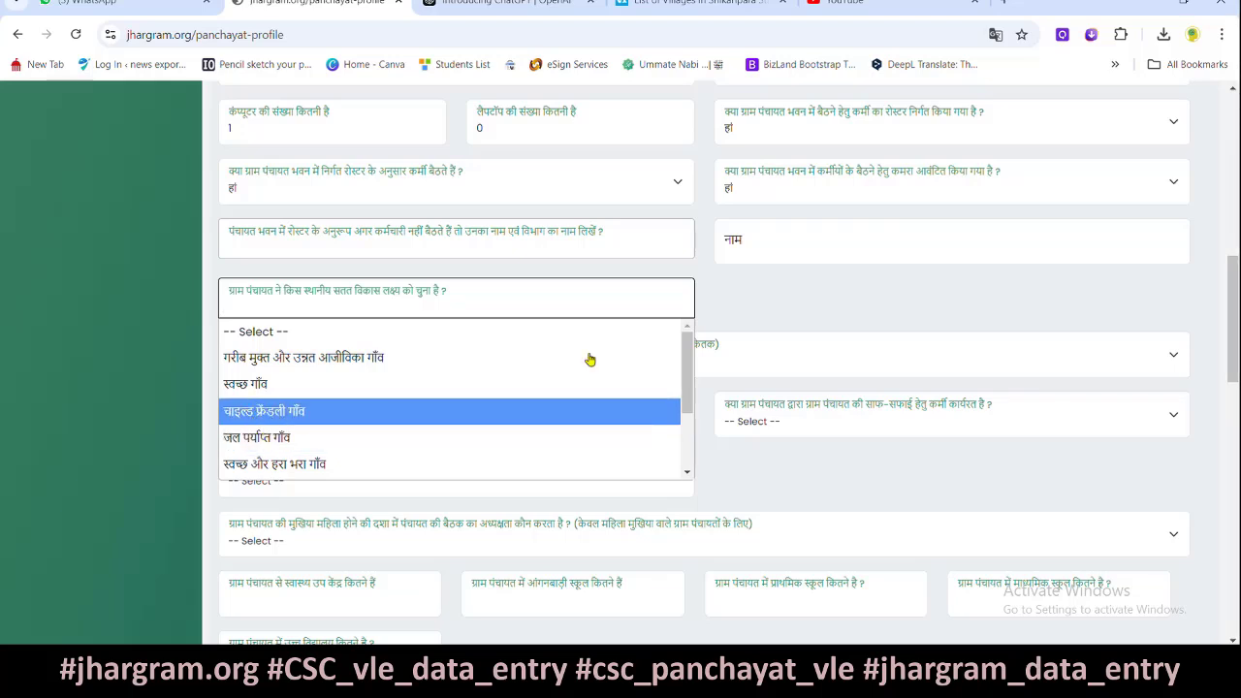
click(300, 316)
click(298, 315)
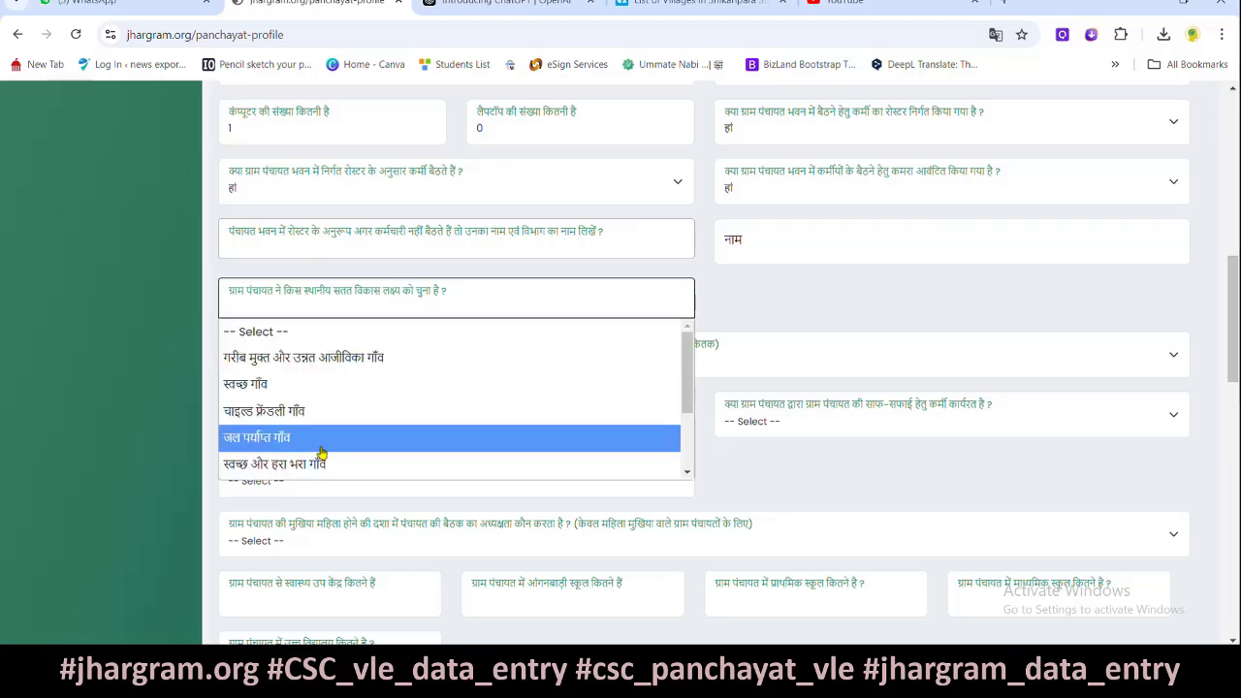
scroll(322, 453, down, 2)
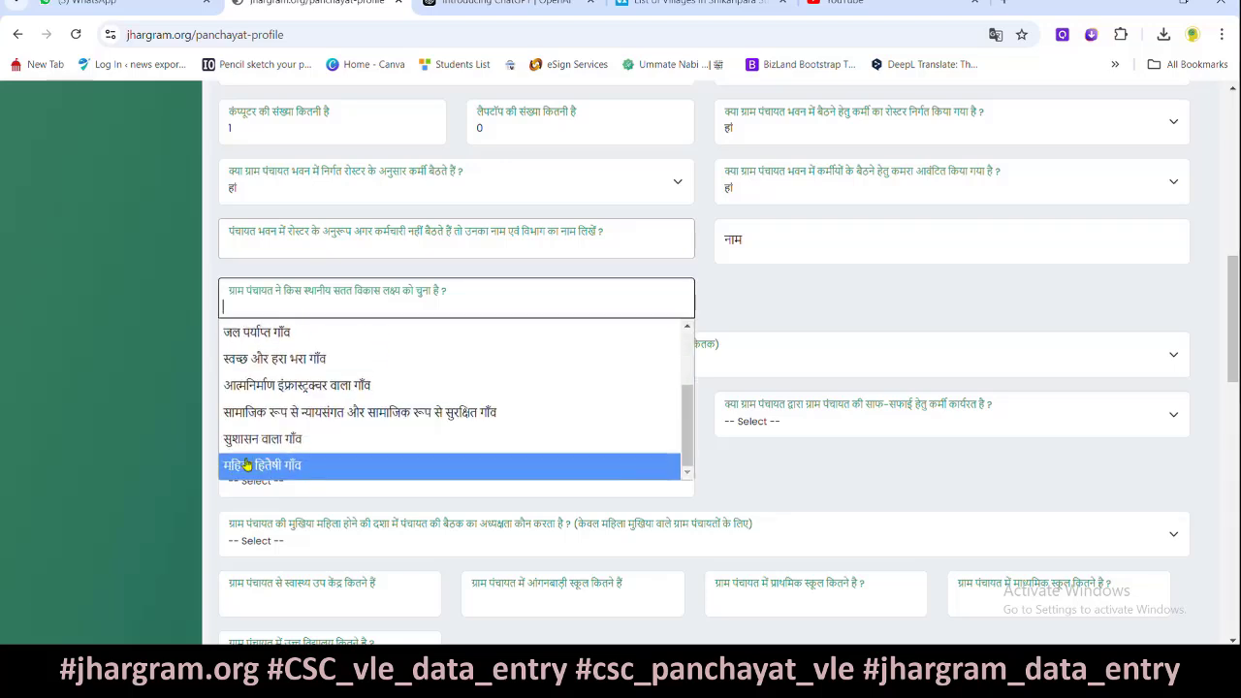
click(813, 306)
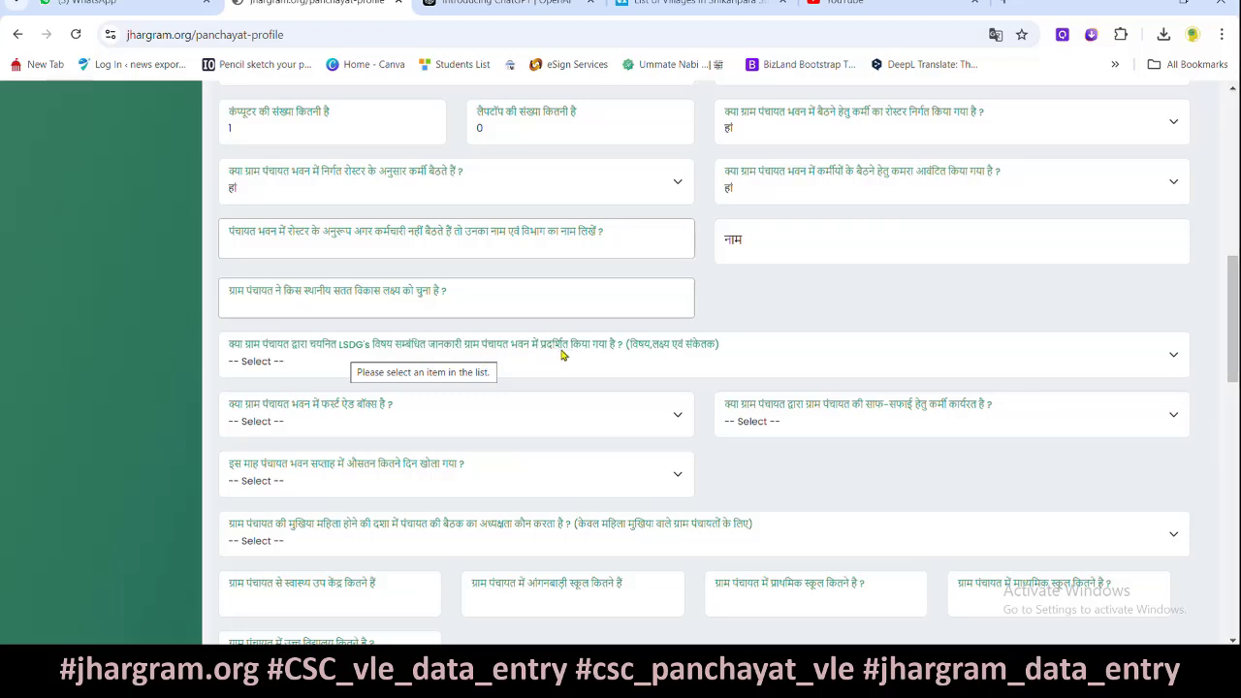
- Answer हां for LSDG information being displayed in the panchayat building and हां for the building having a first aid box
click(296, 366)
click(276, 414)
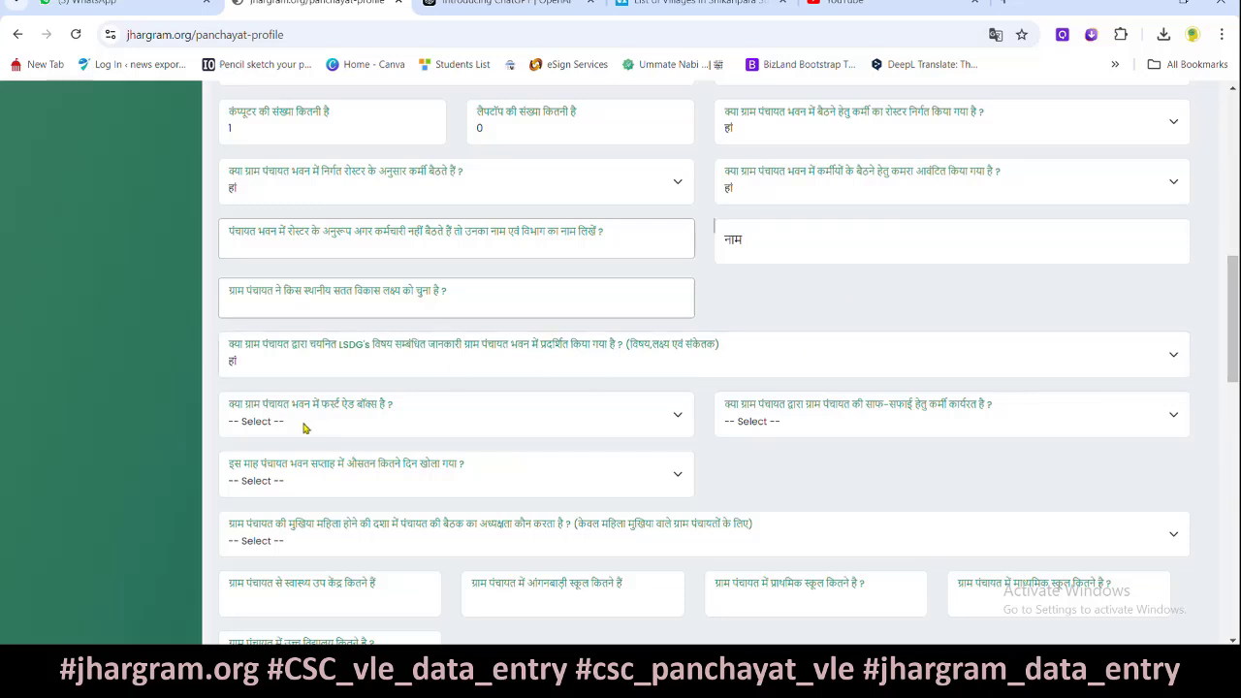
scroll(301, 375, down, 1)
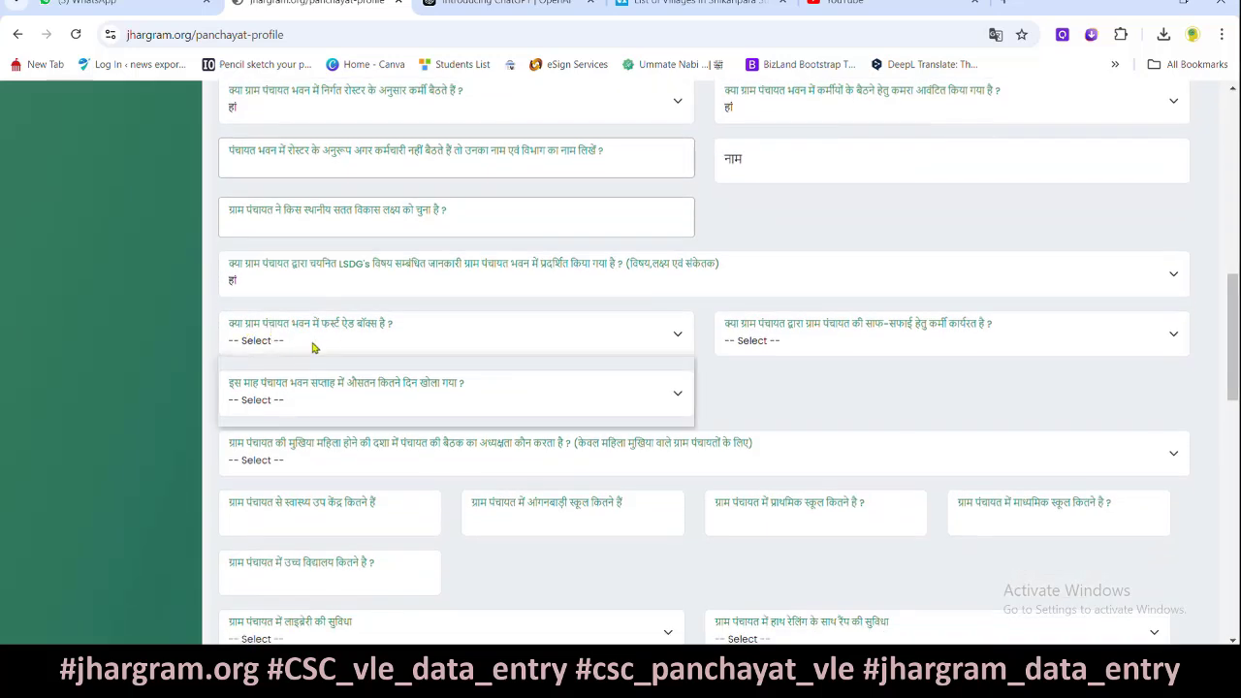
click(318, 347)
click(235, 392)
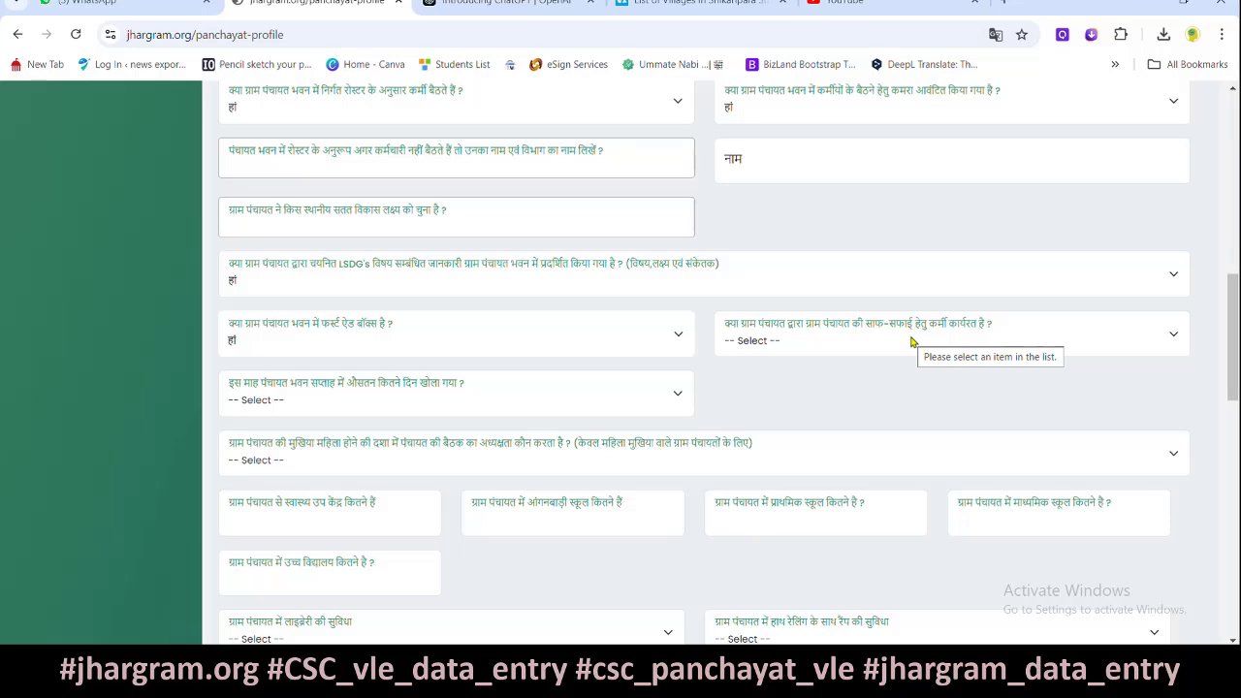
- Answer हां for cleaning workers being employed and choose सप्ताह में 5 से 6 दिन for the building's average weekly opening days
click(912, 343)
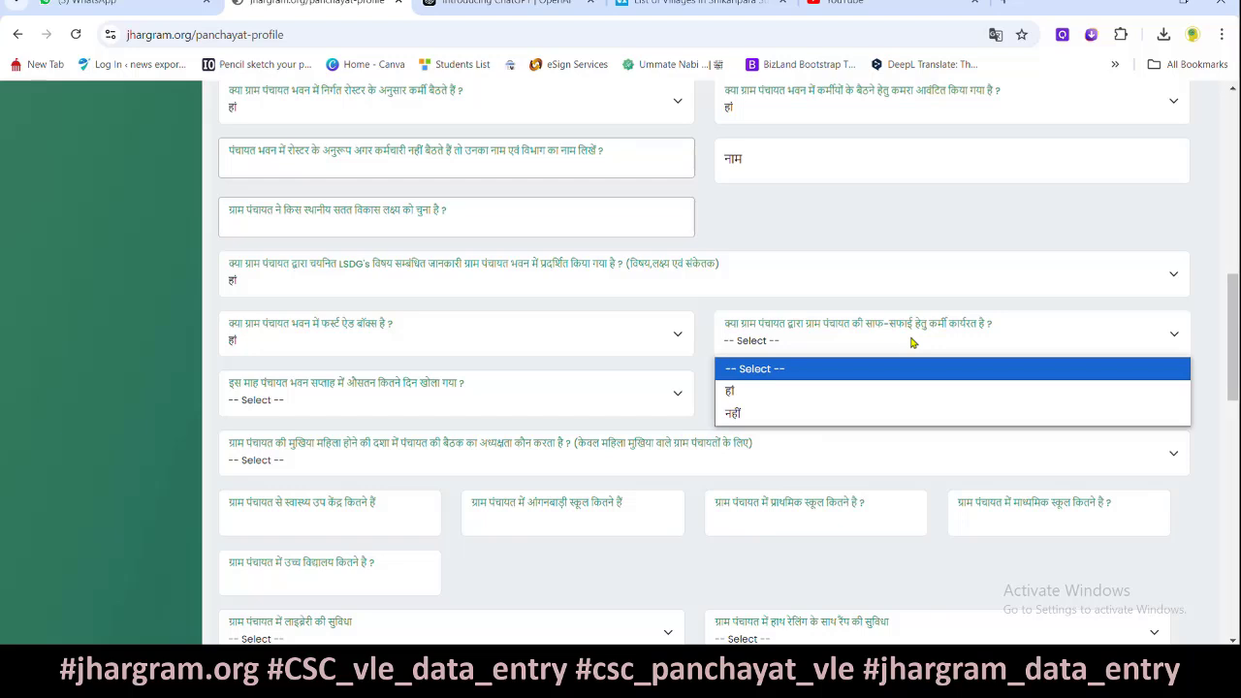
click(746, 399)
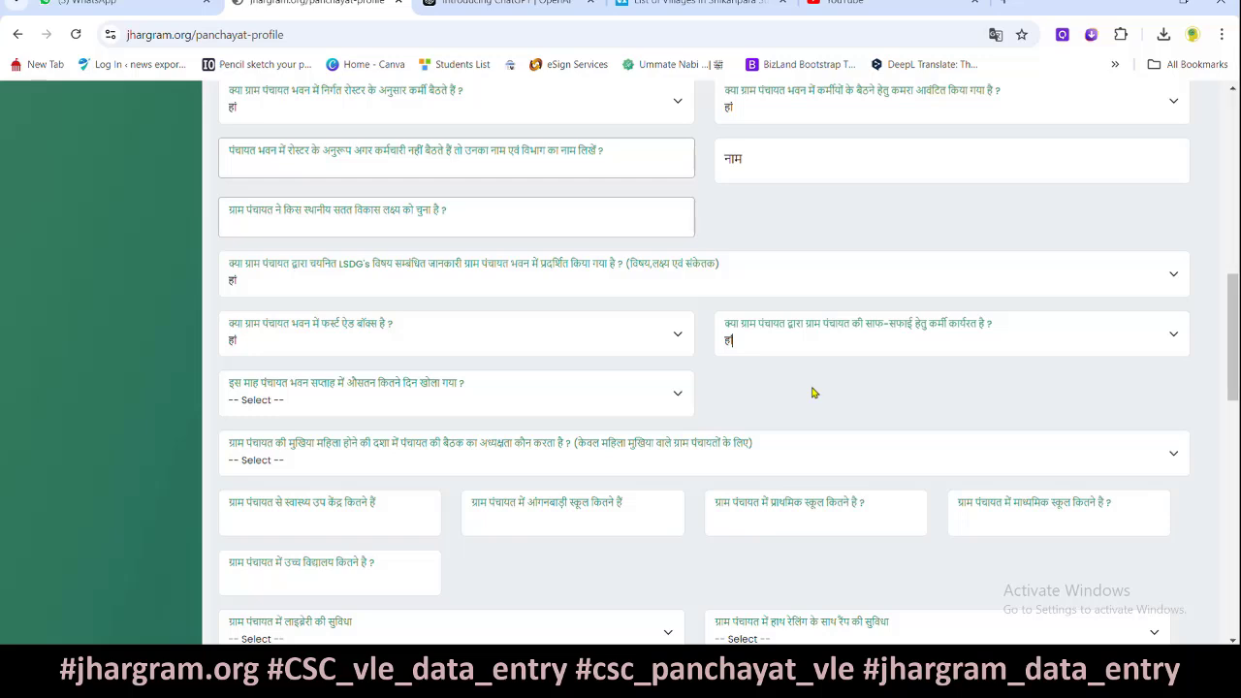
scroll(810, 392, down, 2)
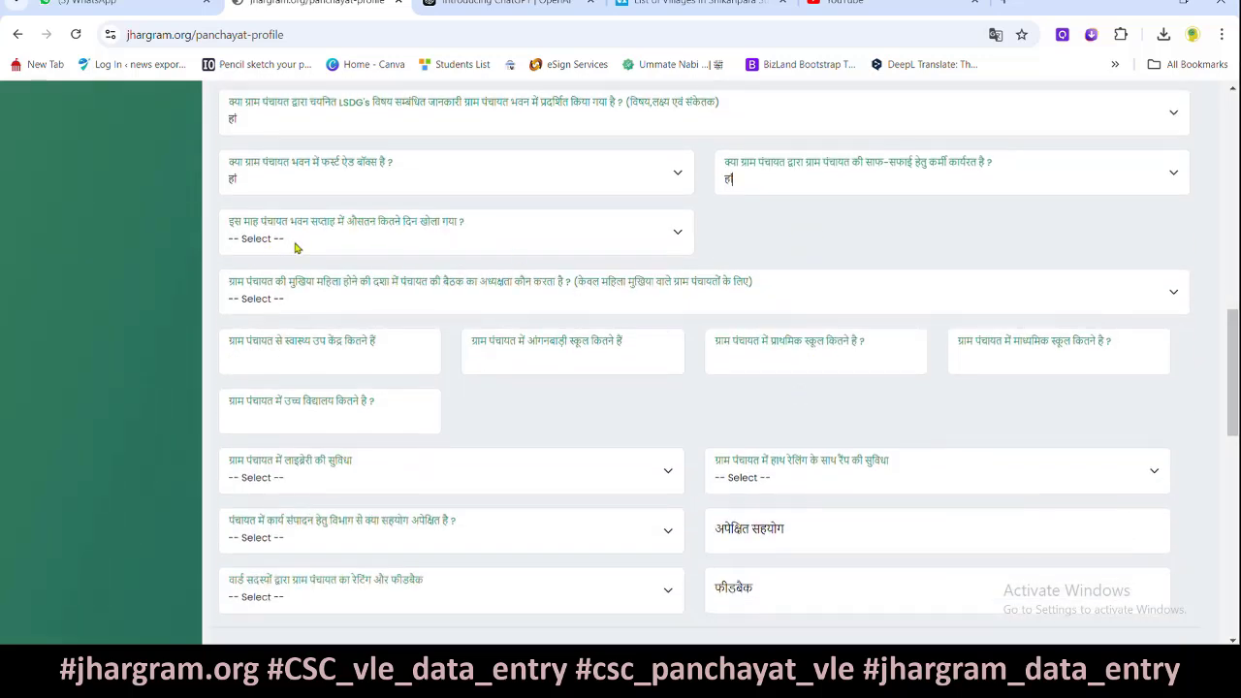
click(296, 248)
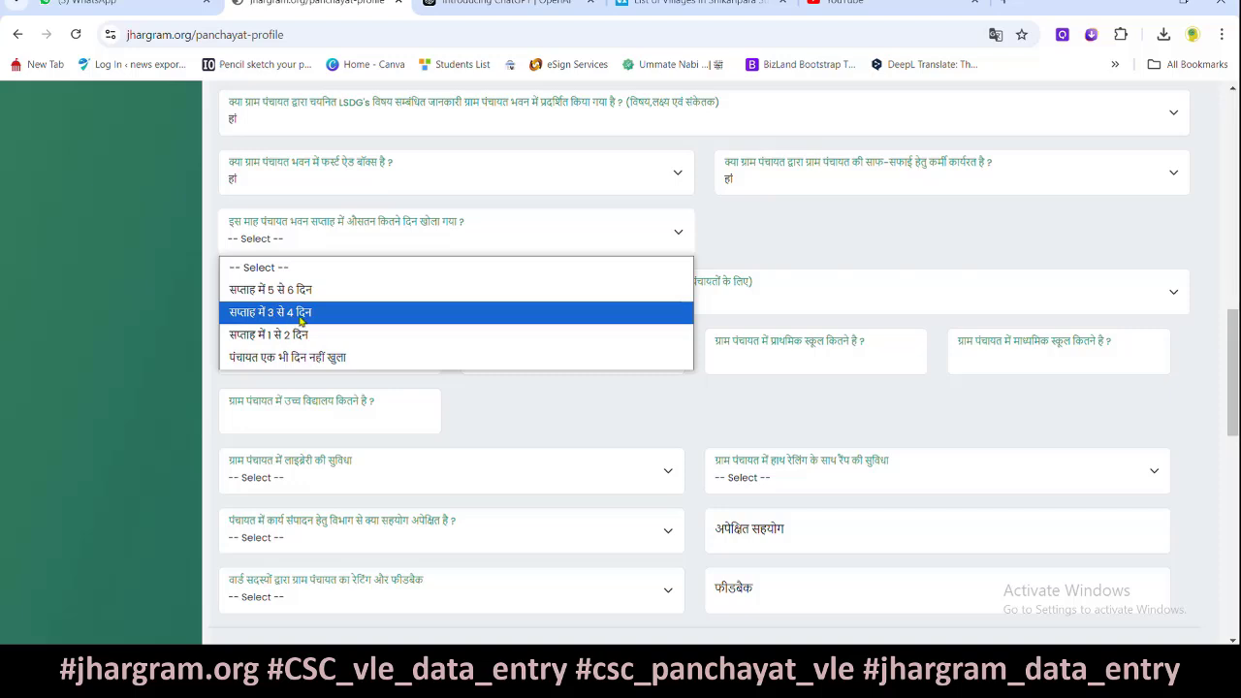
click(254, 291)
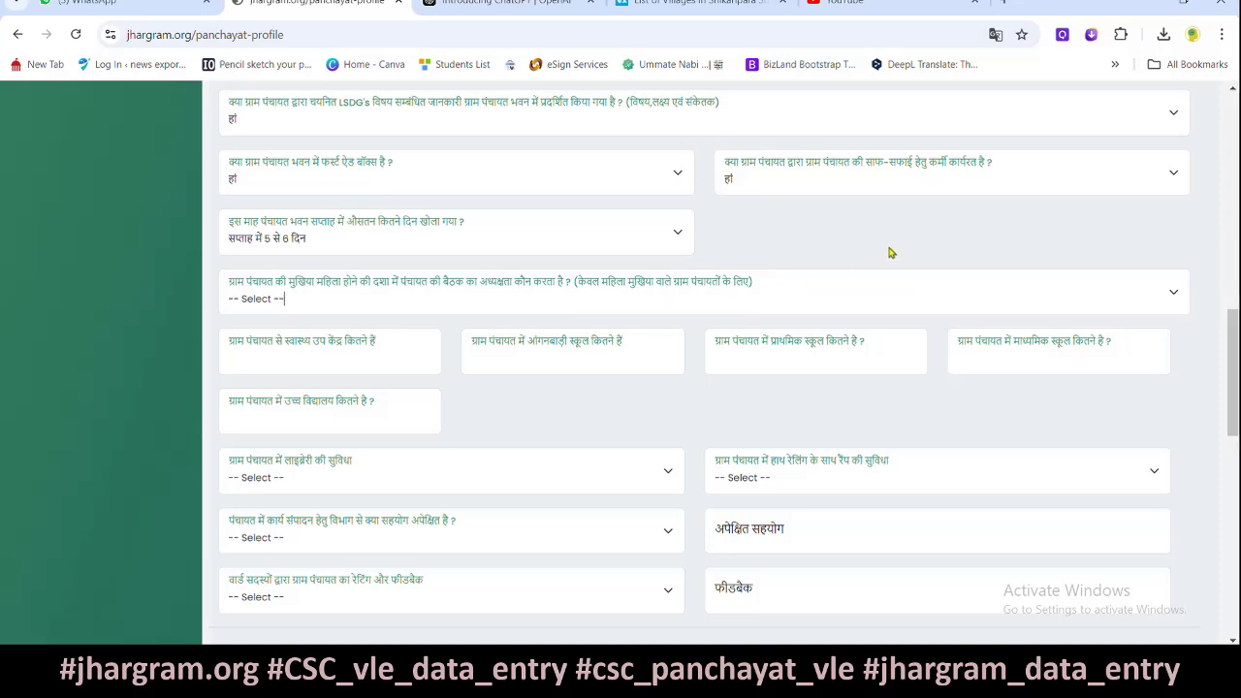
- Choose महिला मुखिया स्वयं as the person who chairs panchayat meetings when the mukhiya is a woman
click(275, 301)
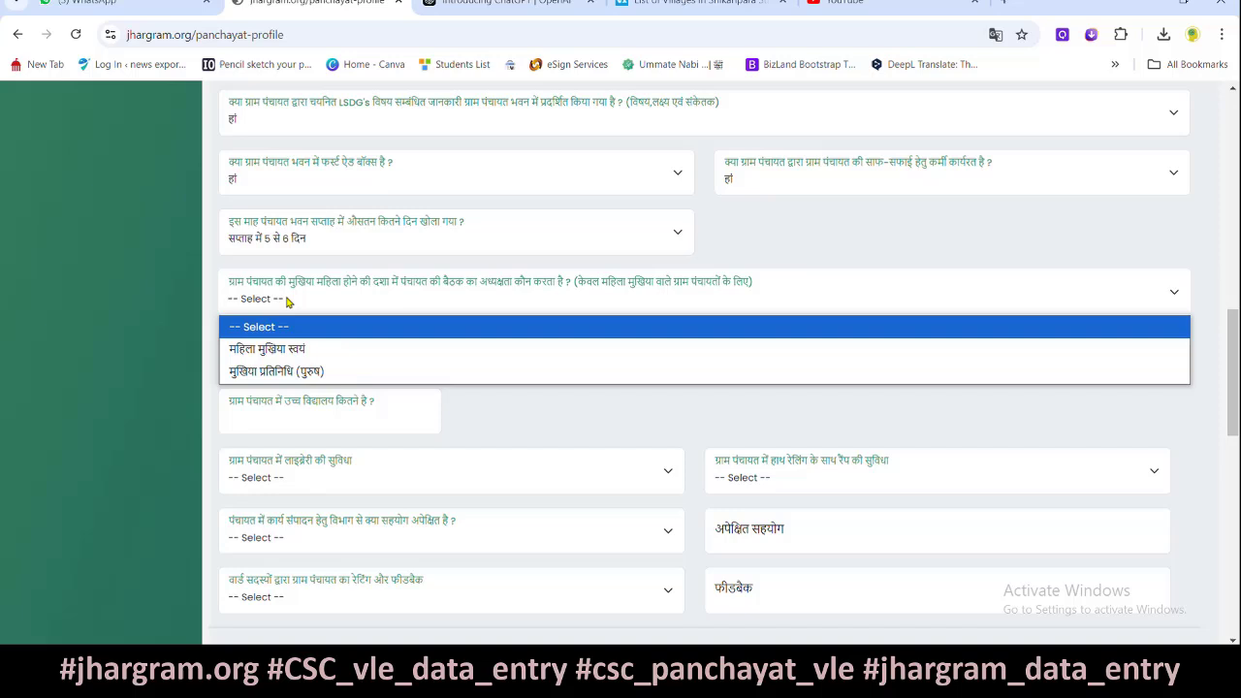
click(275, 349)
click(347, 297)
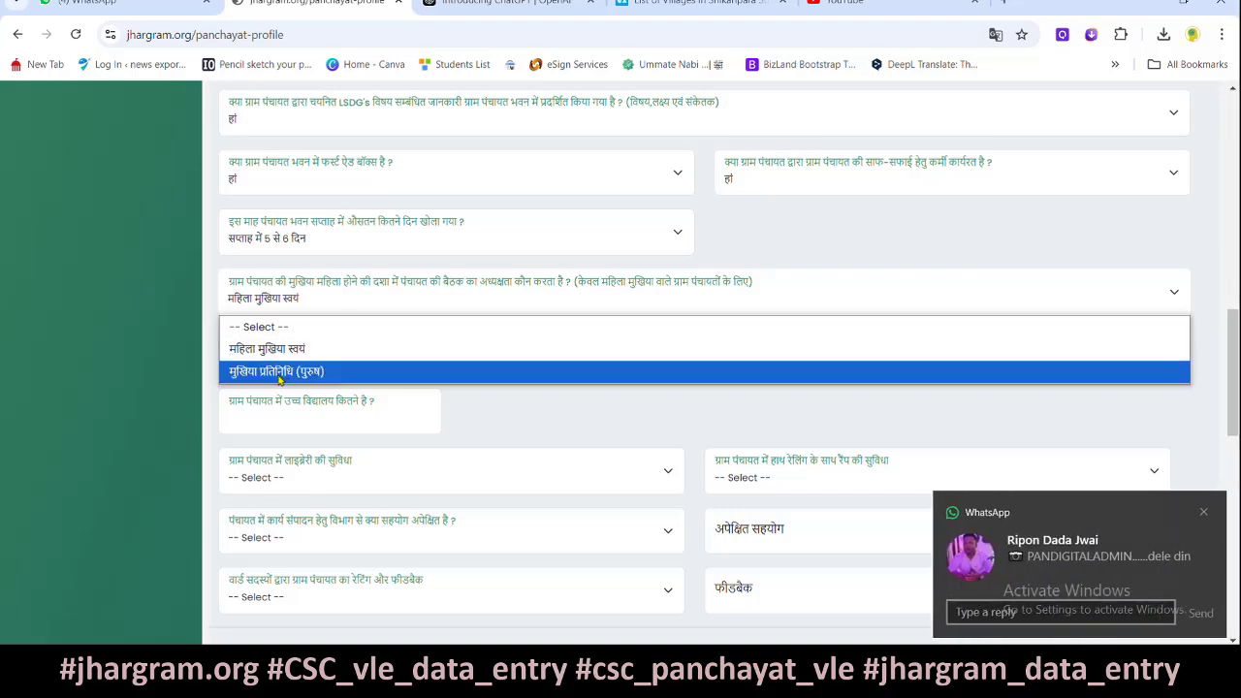
click(911, 258)
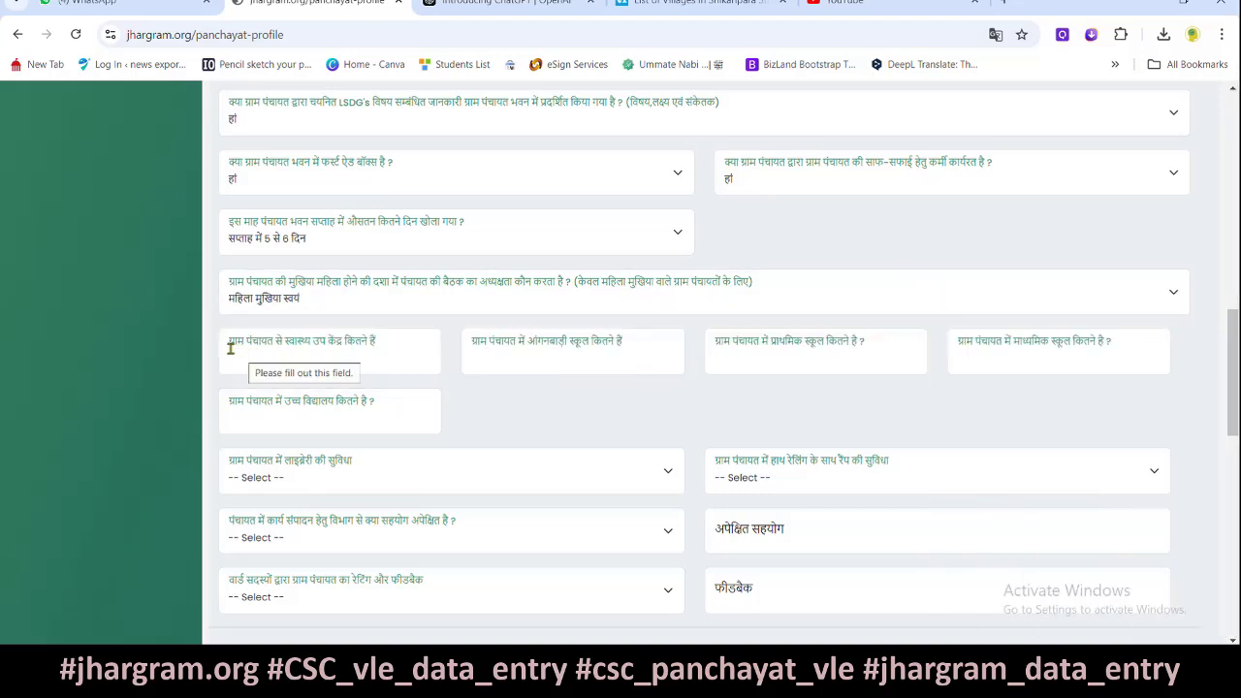
- Set the number of health sub-centres to 3 and the number of anganwadi schools to 14
click(366, 354)
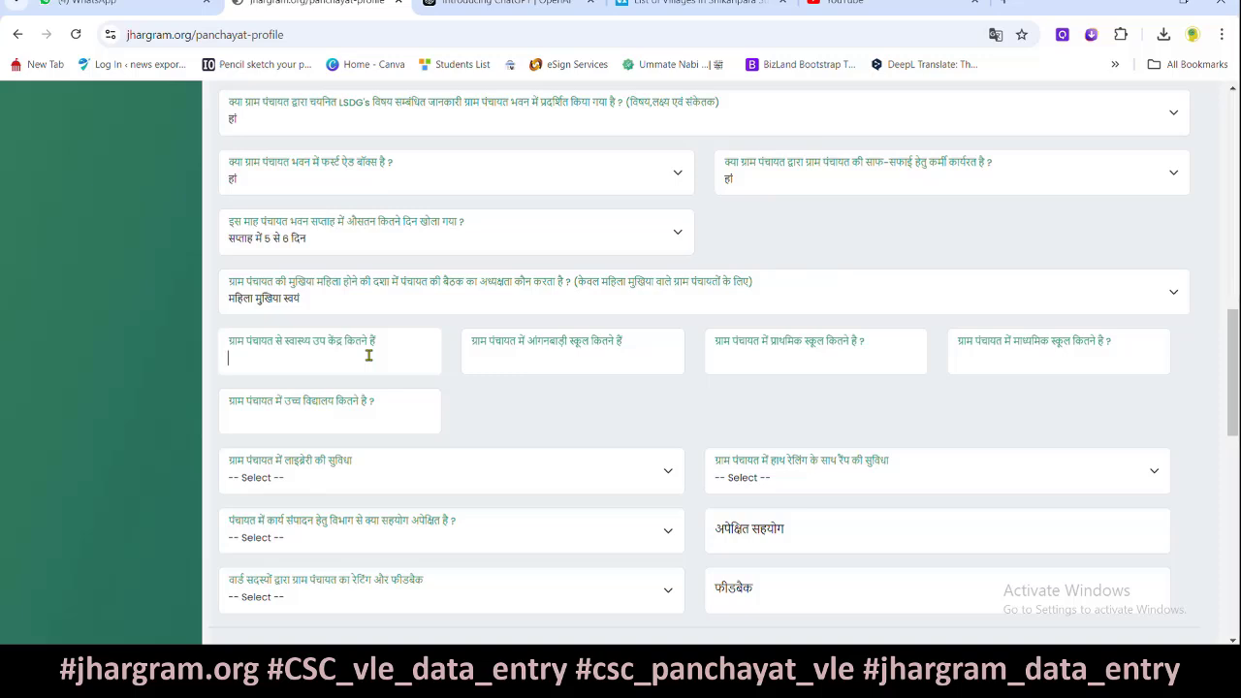
click(519, 362)
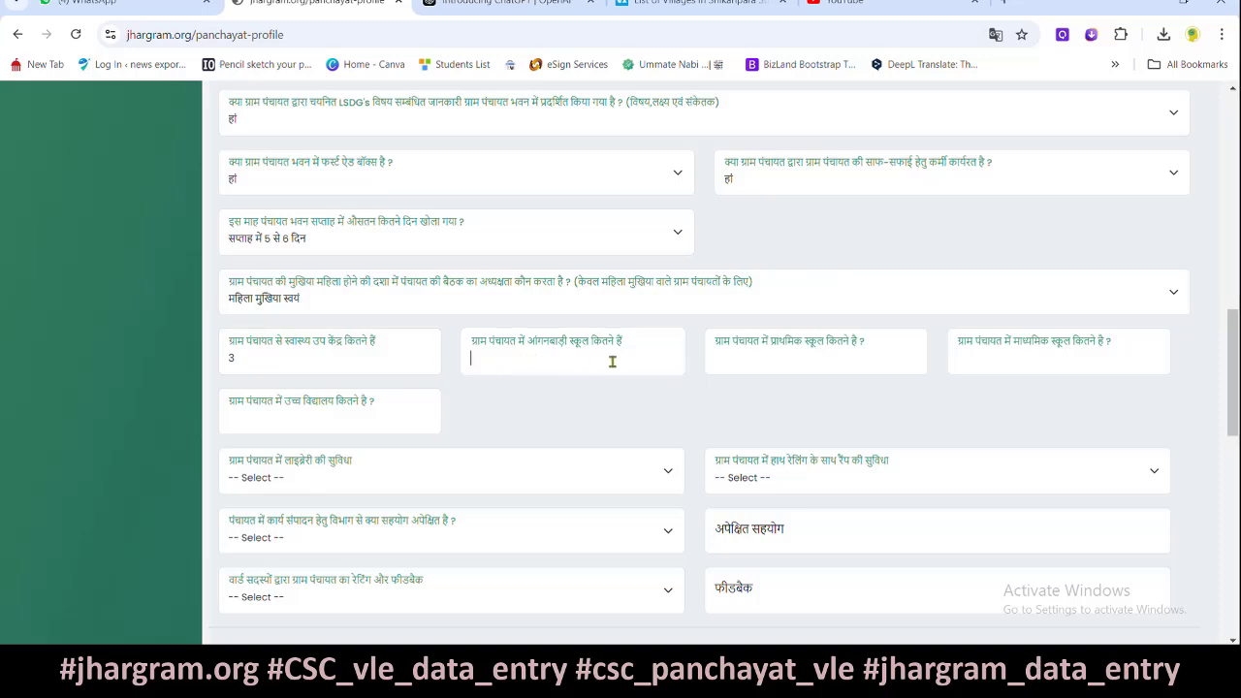
text(14)
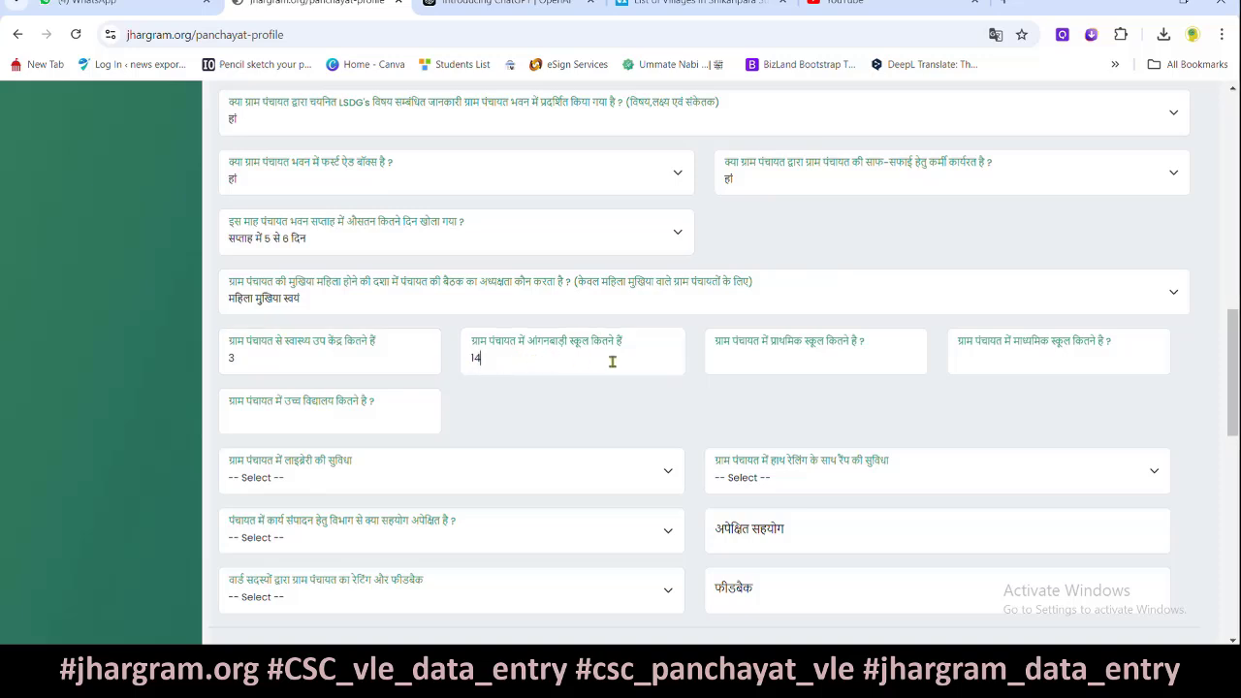
- Set the school counts to 10 primary schools, 5 माध्यमिक schools and 2 high schools
click(772, 357)
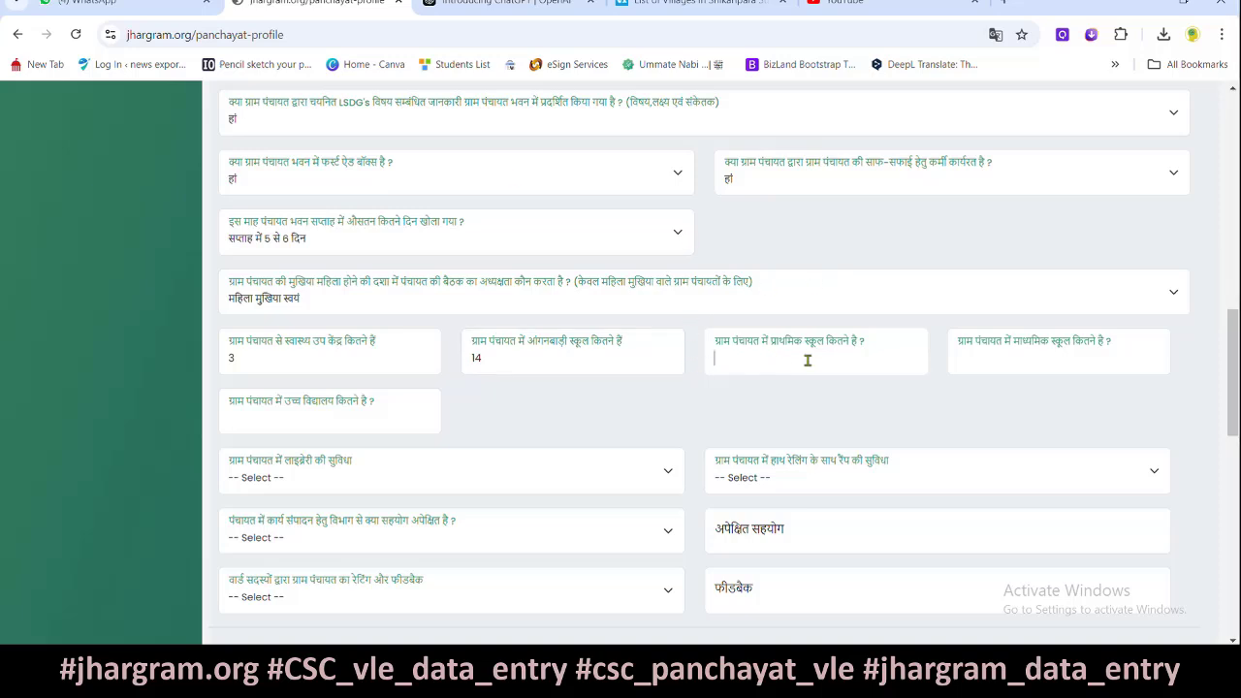
text(10)
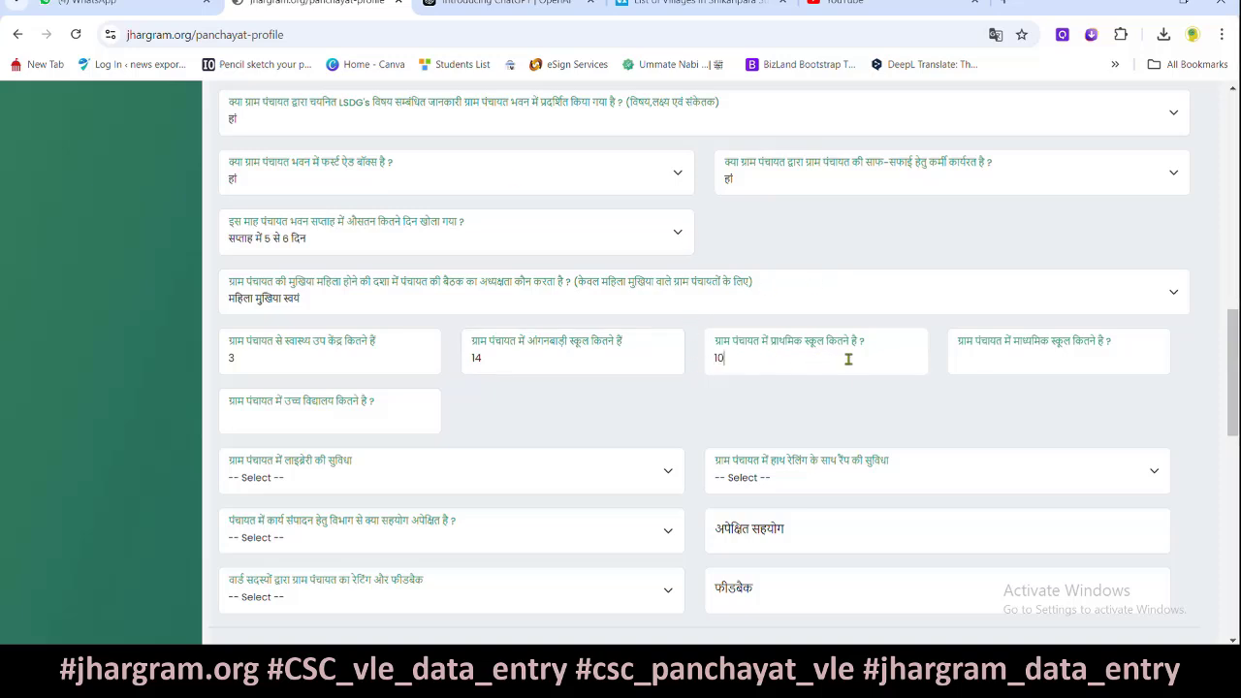
click(1037, 363)
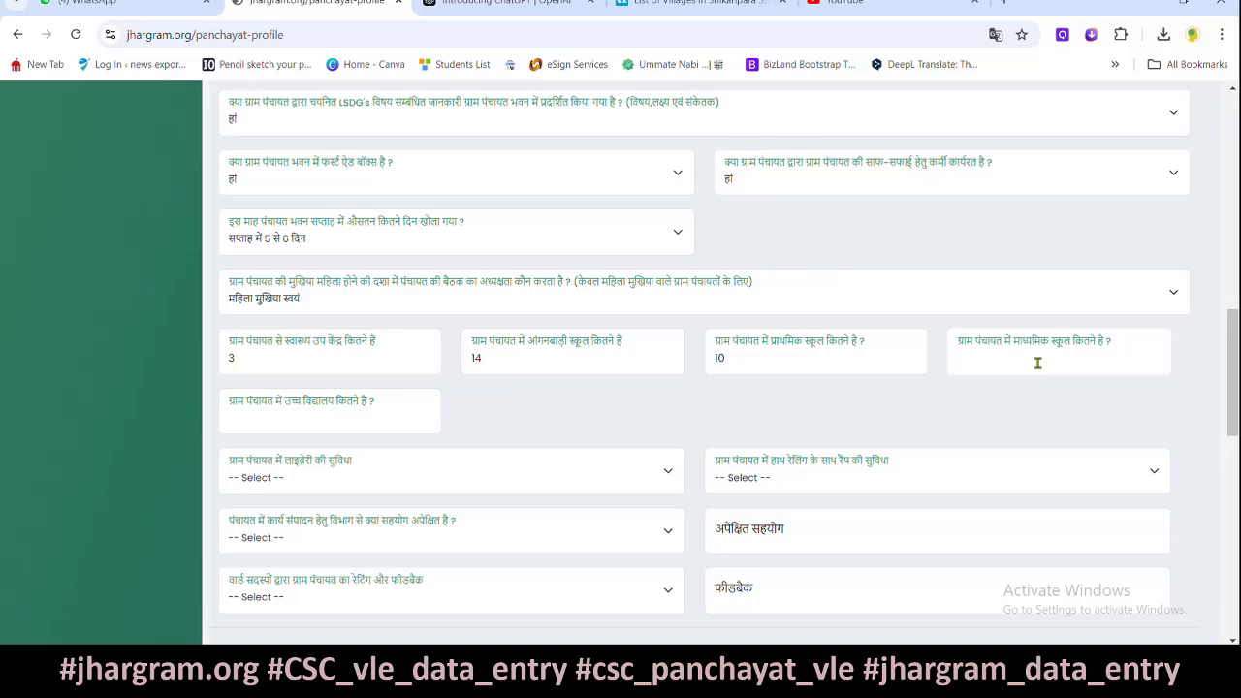
text(5)
click(347, 419)
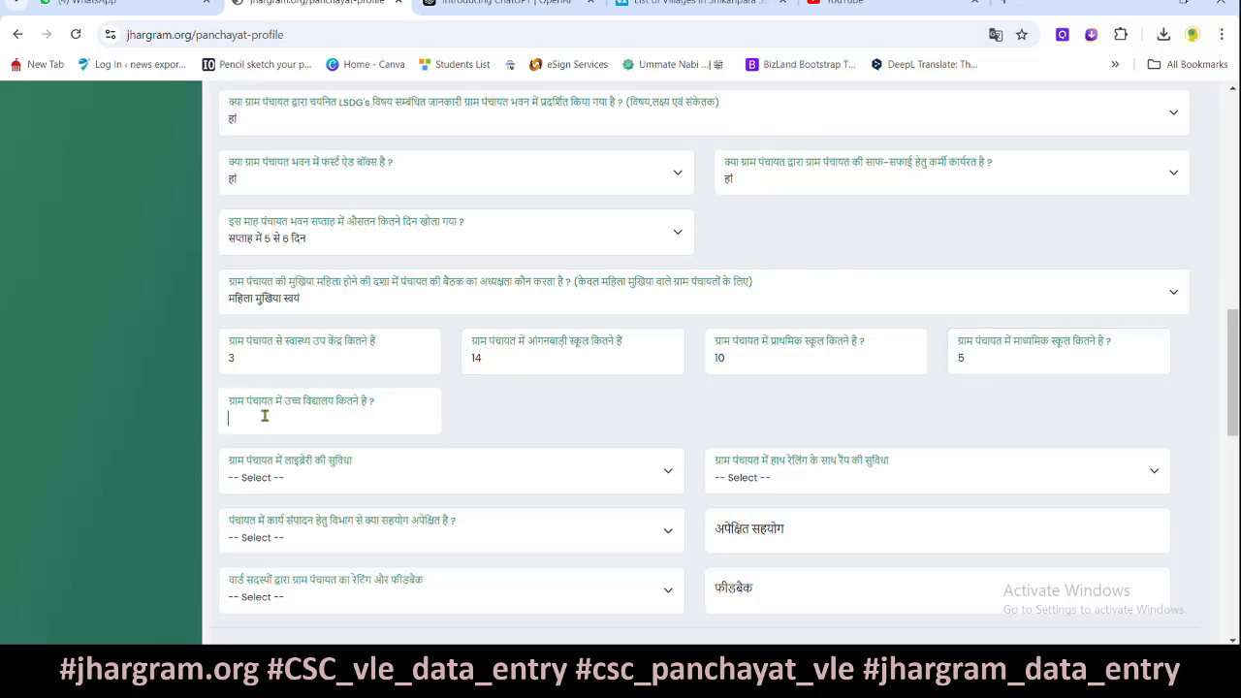
text(2)
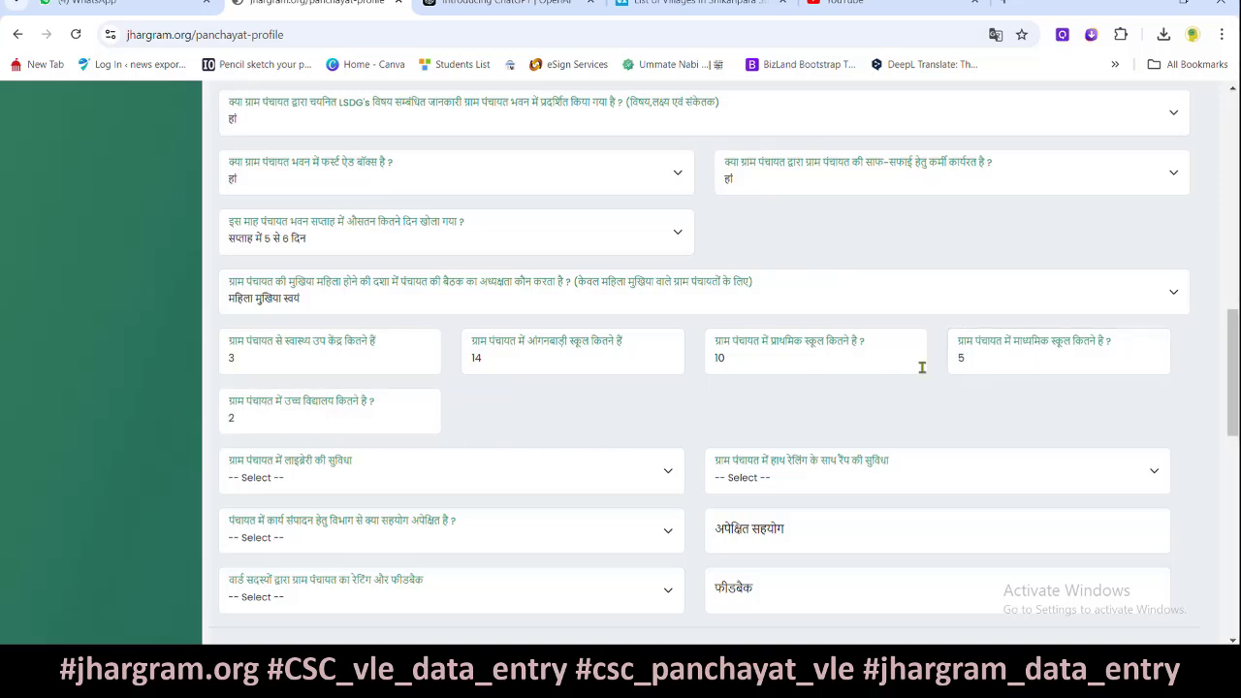
- Answer नहीं for the library facility and हां for the ramp with hand railing in the Gram Panchayat
scroll(635, 415, down, 3)
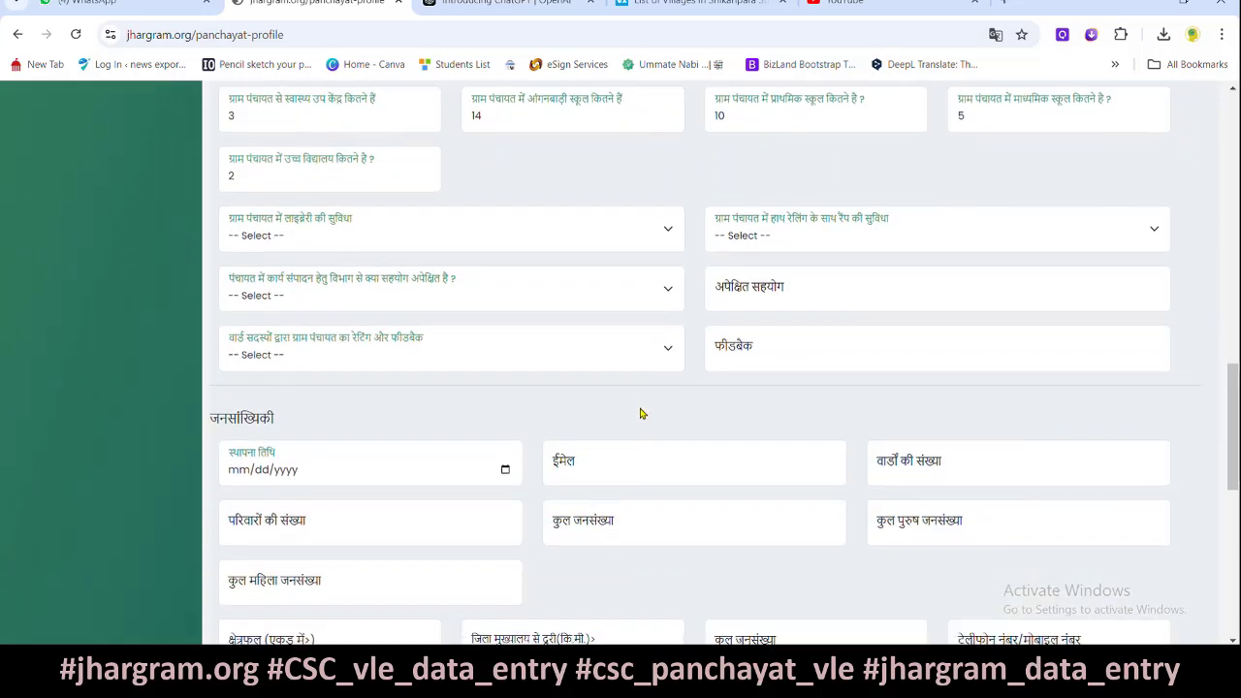
click(308, 238)
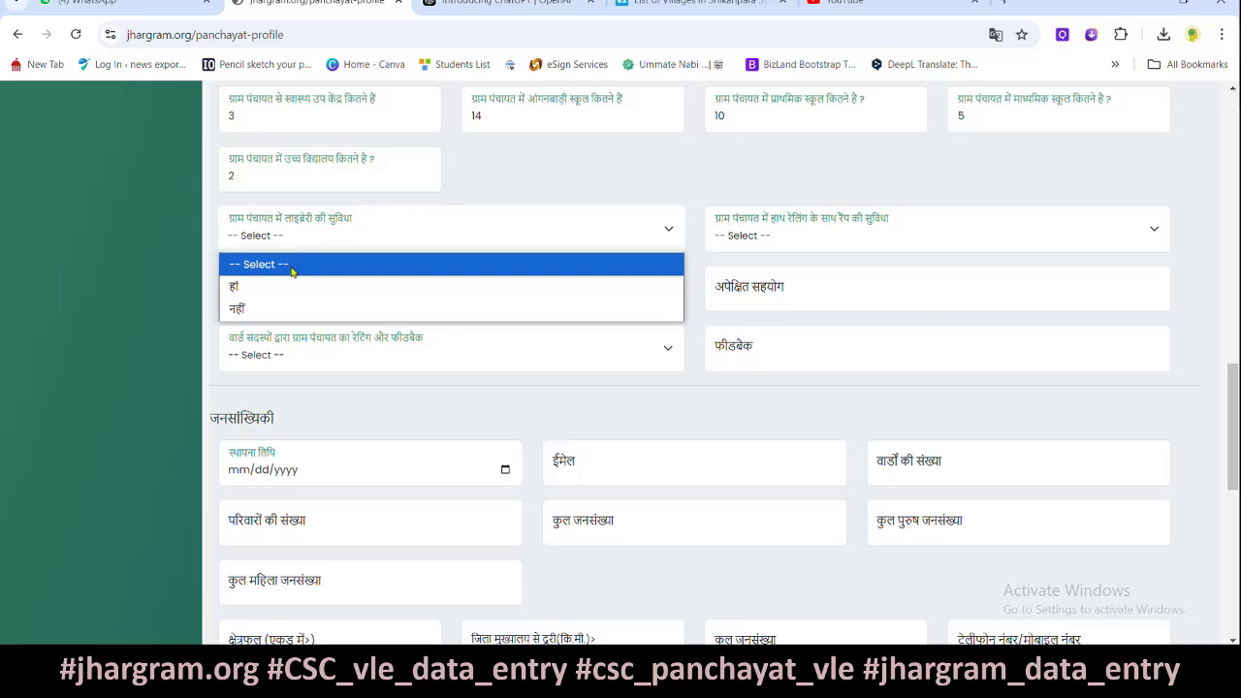
click(237, 309)
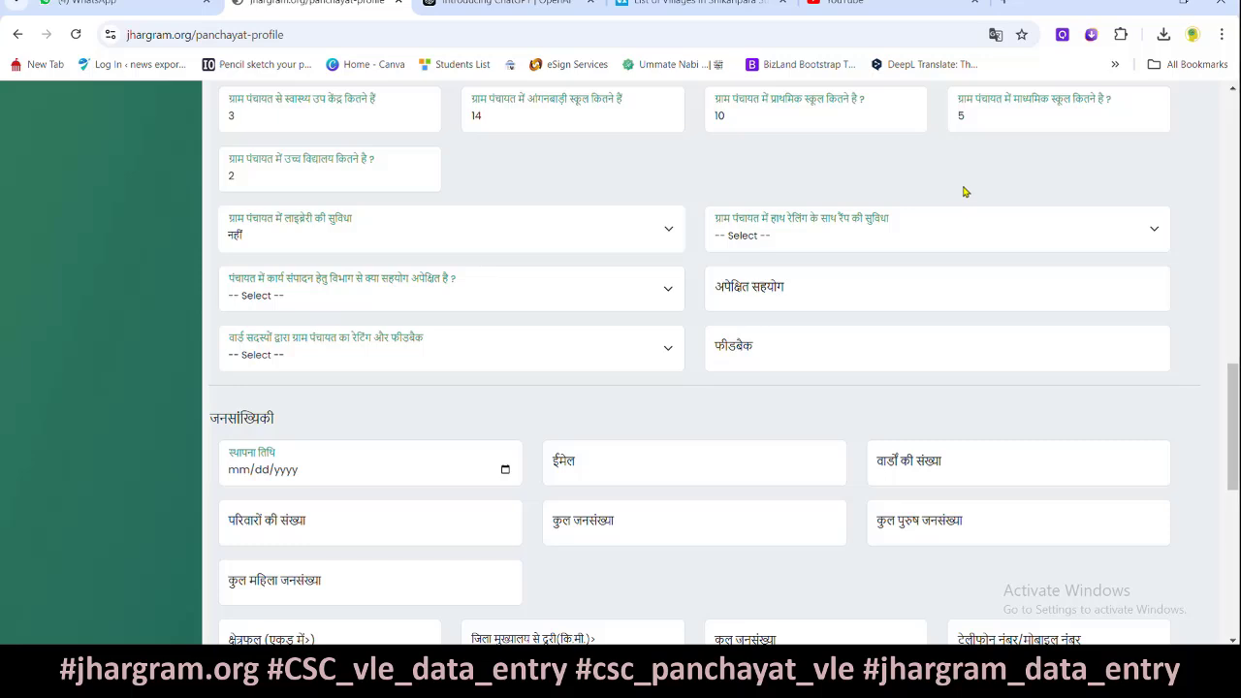
click(822, 239)
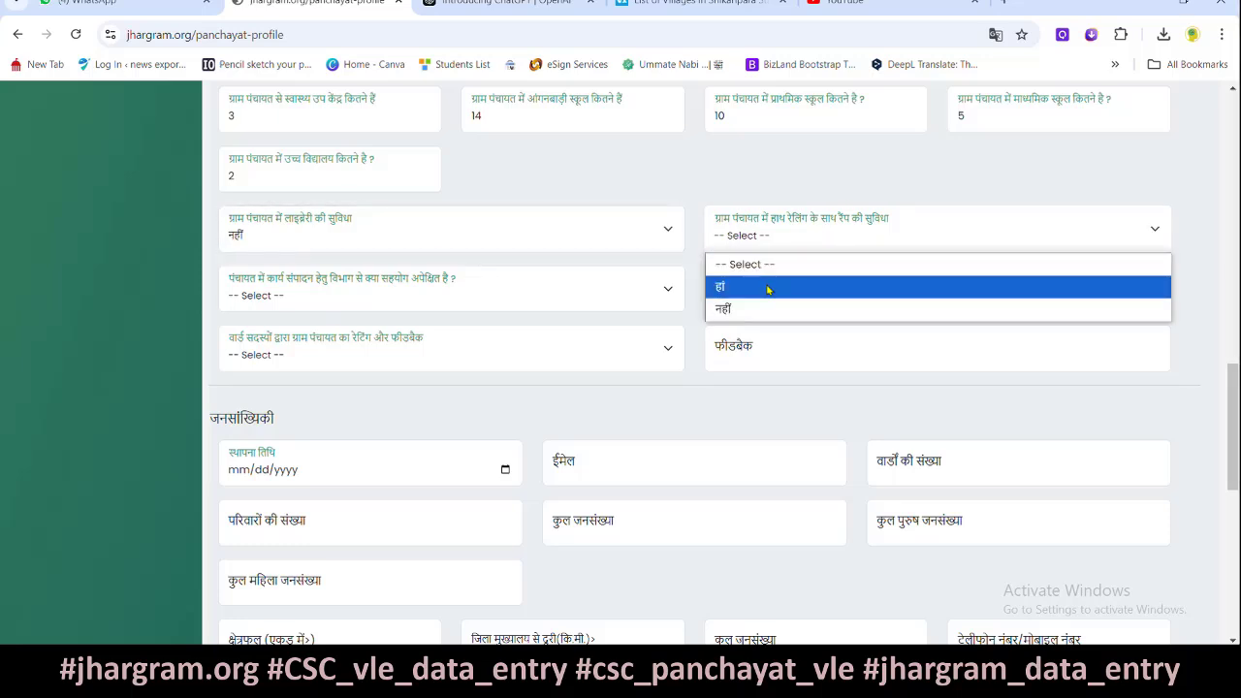
click(767, 289)
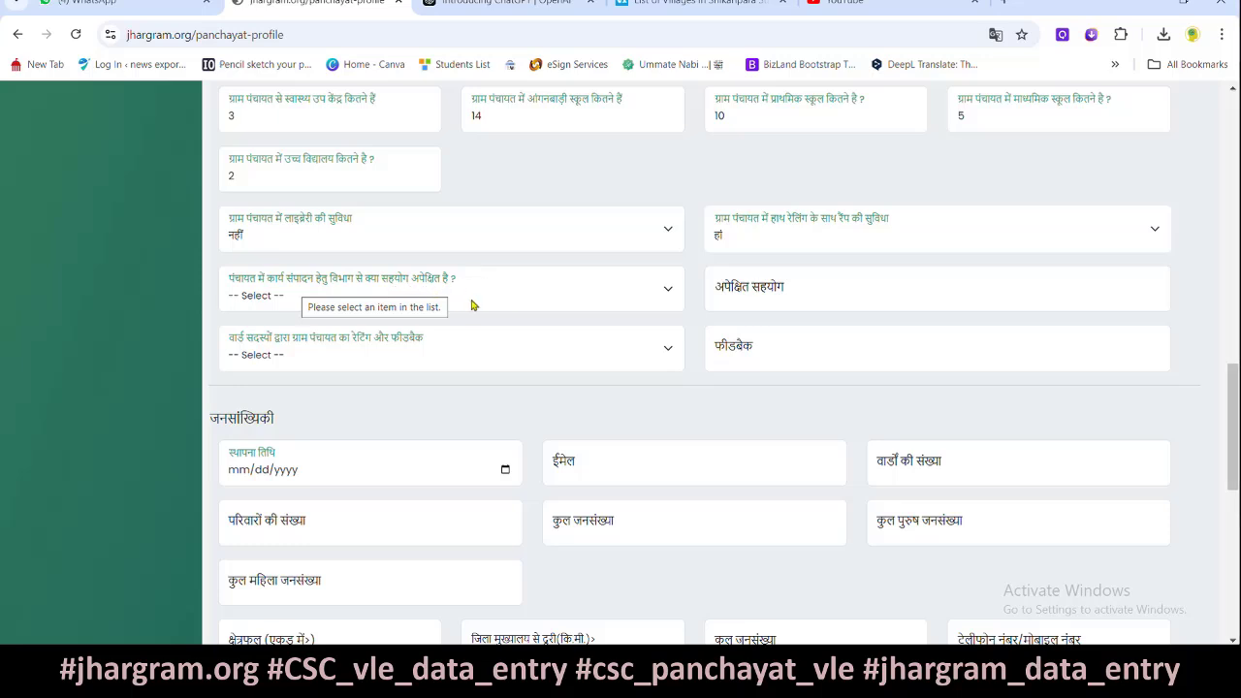
- Choose राशि की आवश्यकता है as the support expected from the department for carrying out panchayat work
click(306, 296)
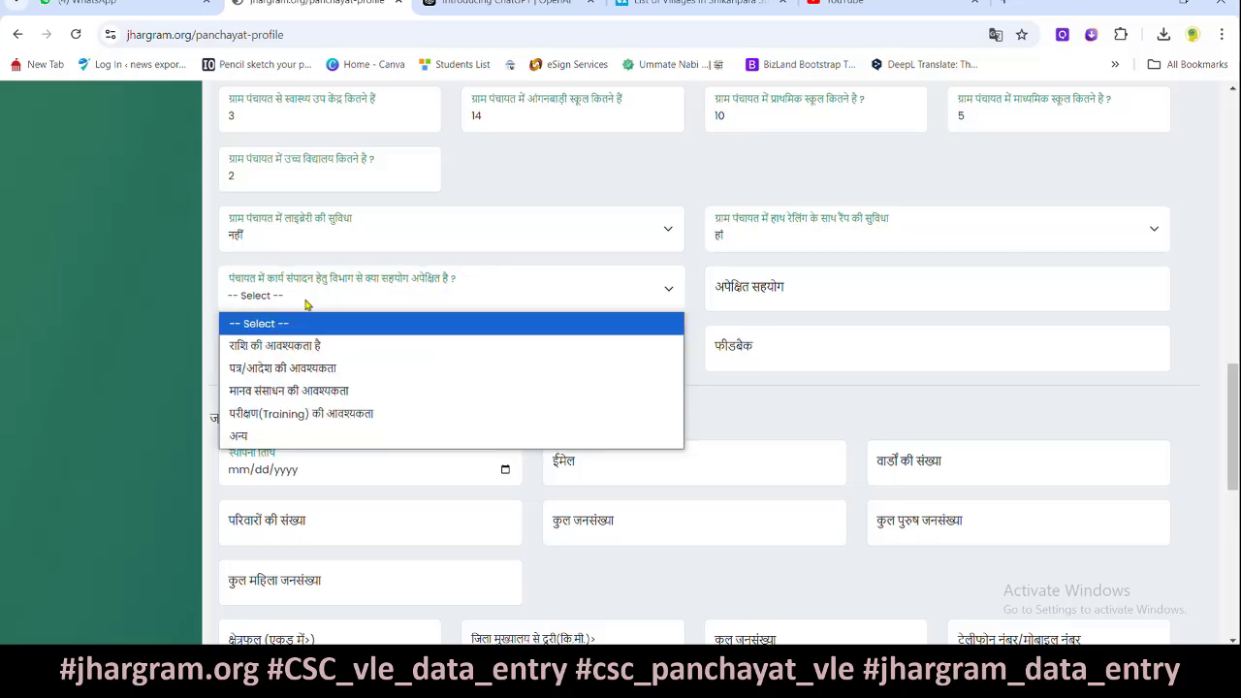
click(185, 288)
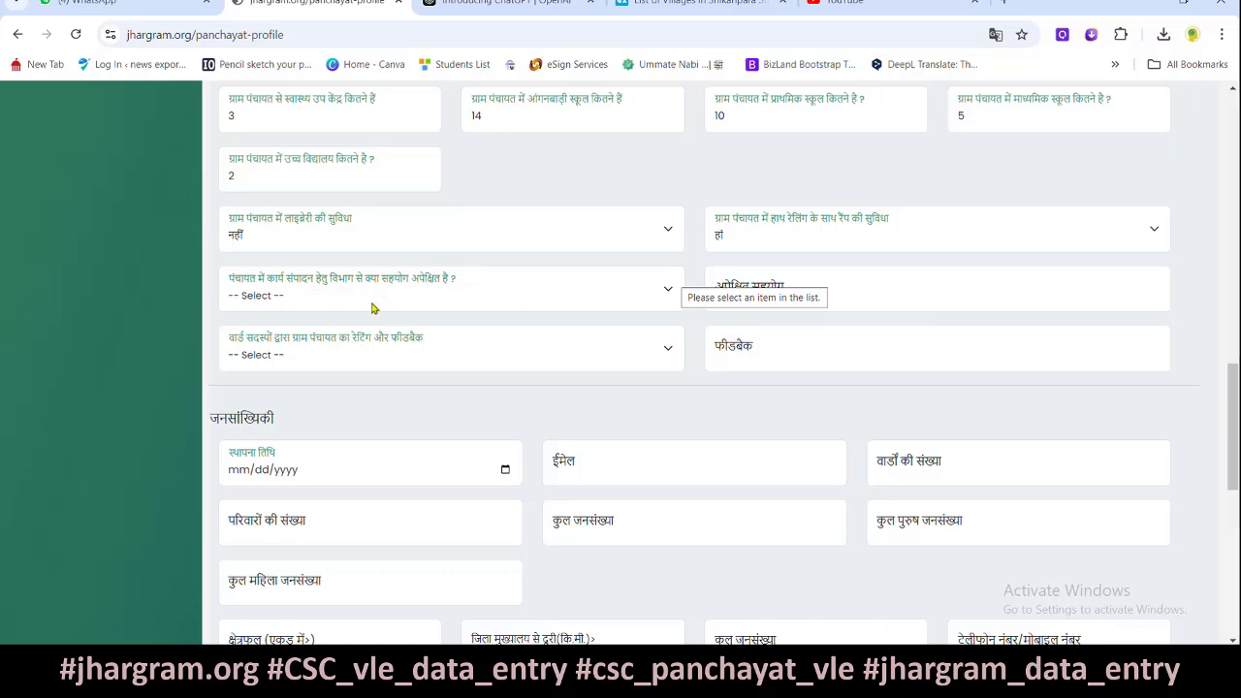
click(344, 307)
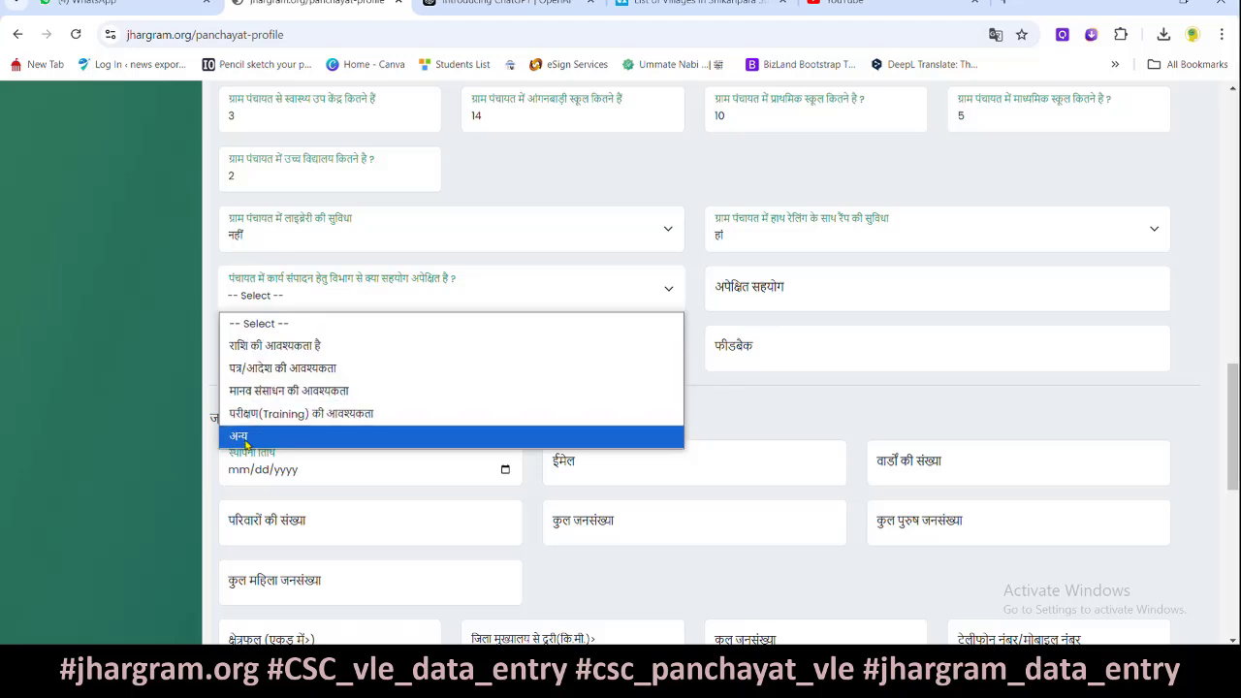
click(275, 351)
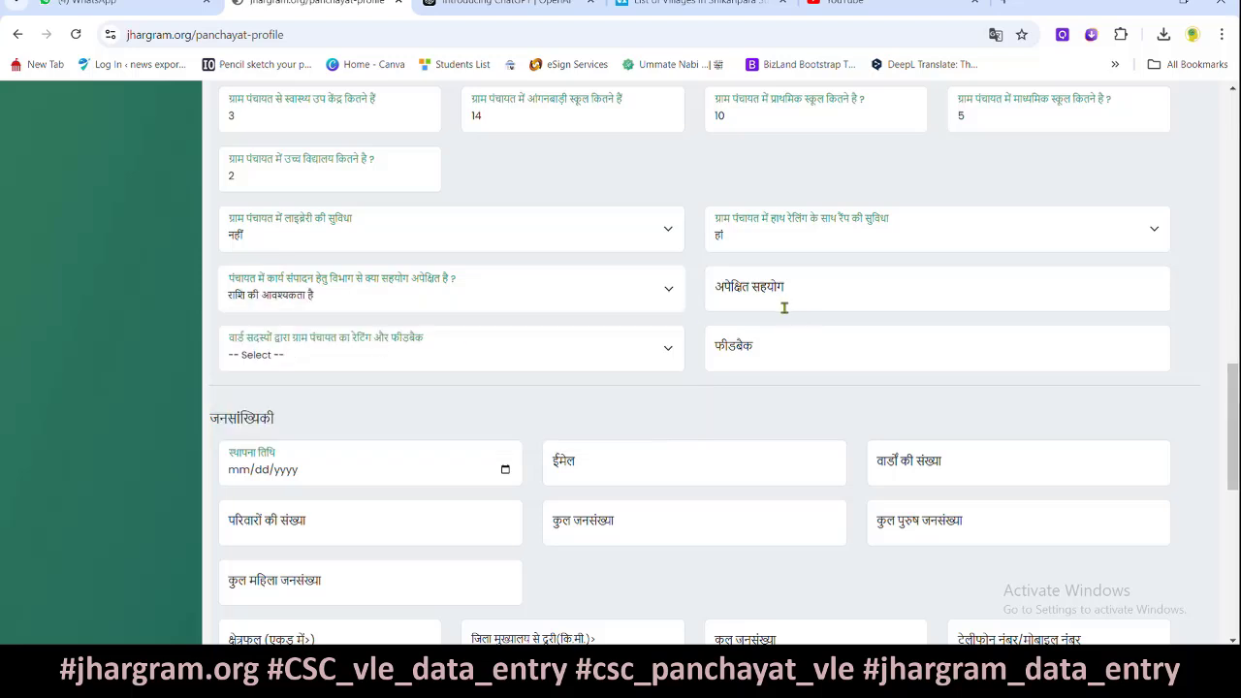
click(381, 306)
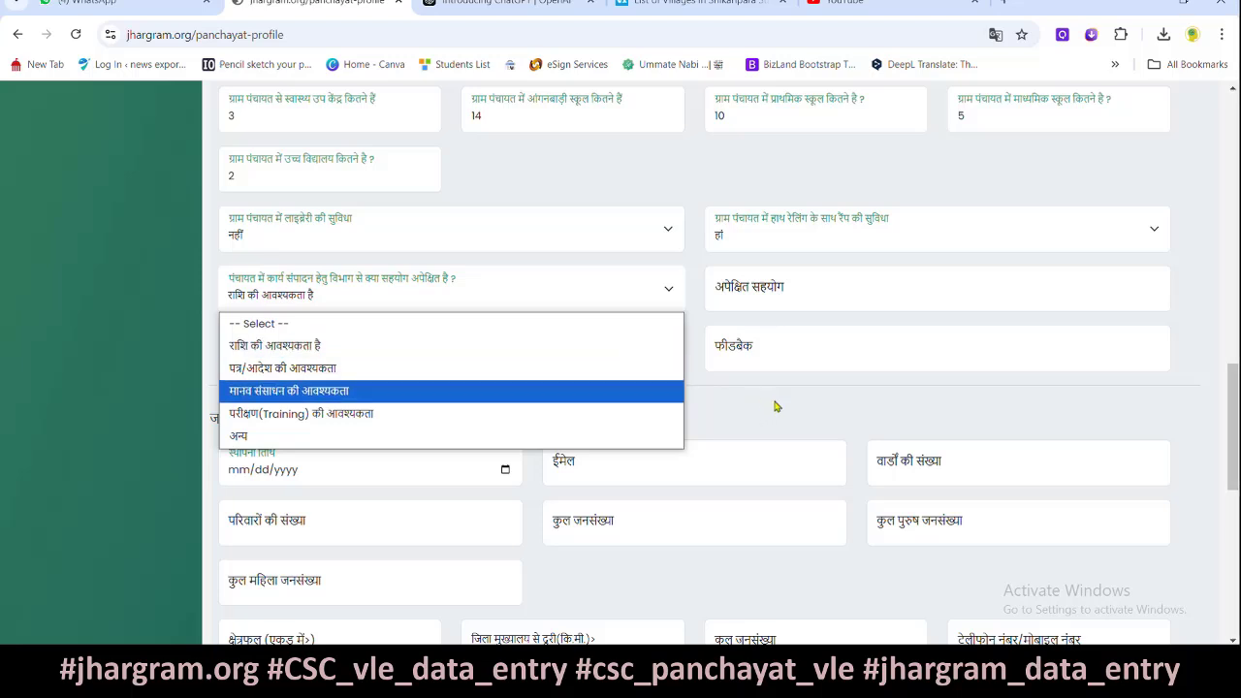
click(247, 355)
click(782, 299)
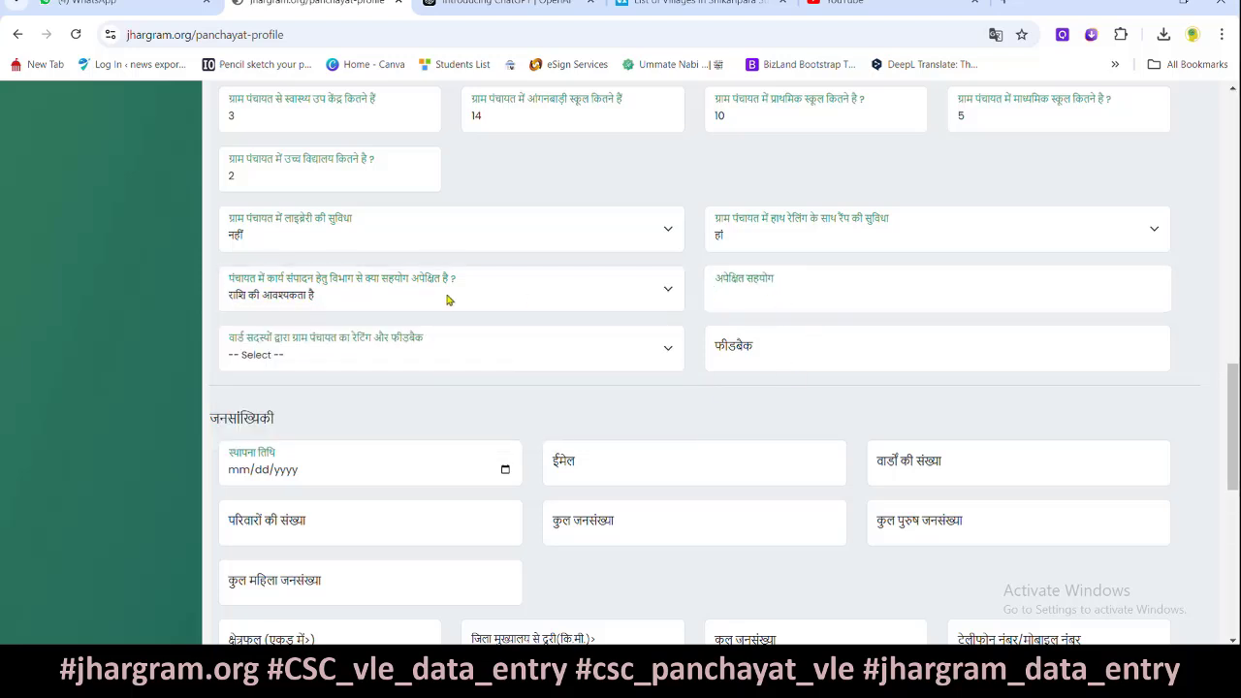
click(495, 297)
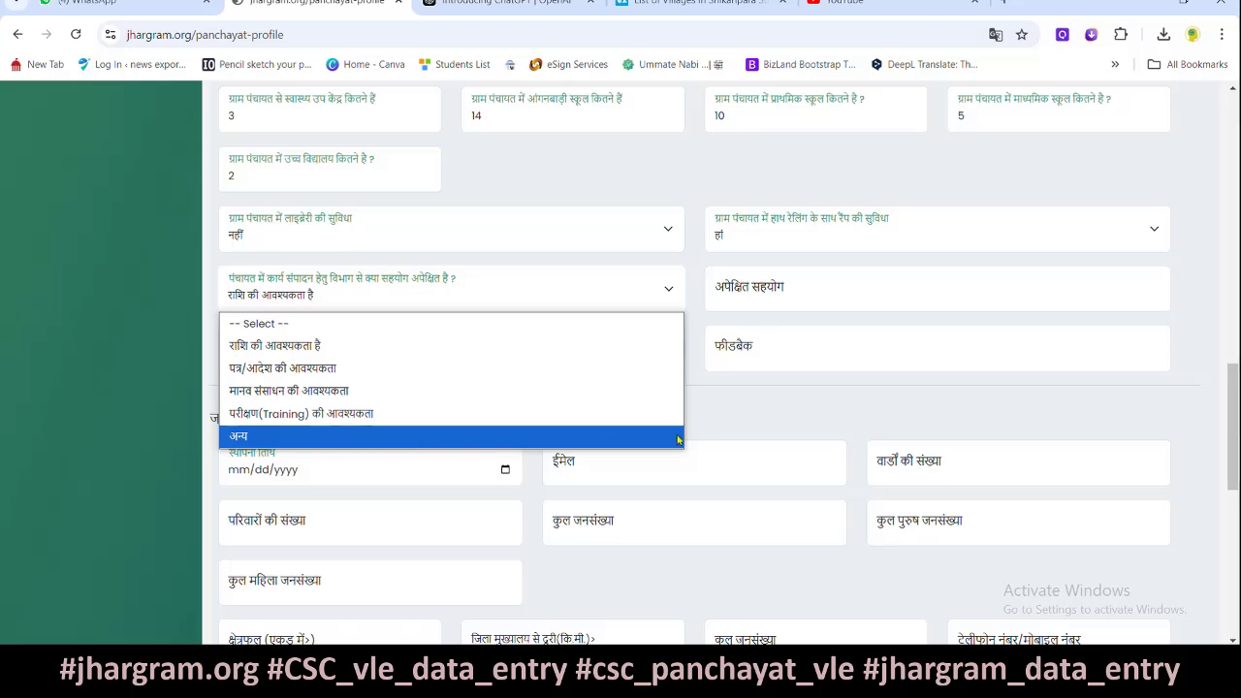
click(756, 415)
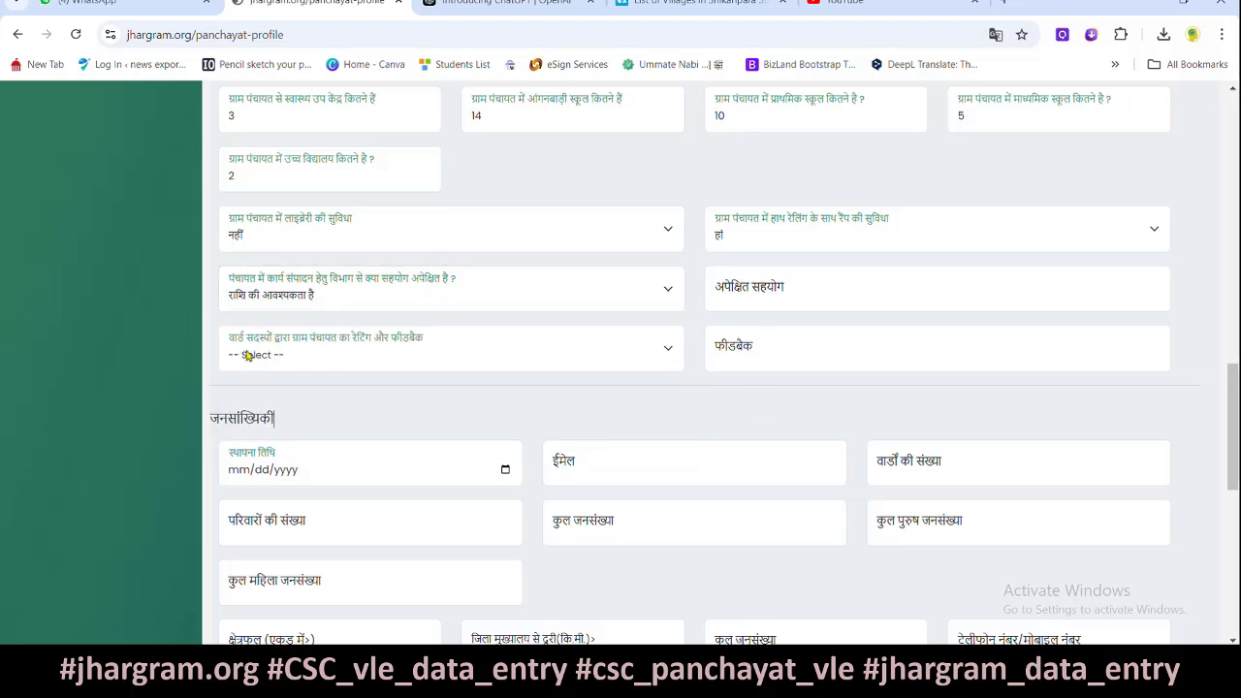
- Rate the Gram Panchayat as अच्छा on behalf of the ward members and enter "good" as the feedback
click(365, 358)
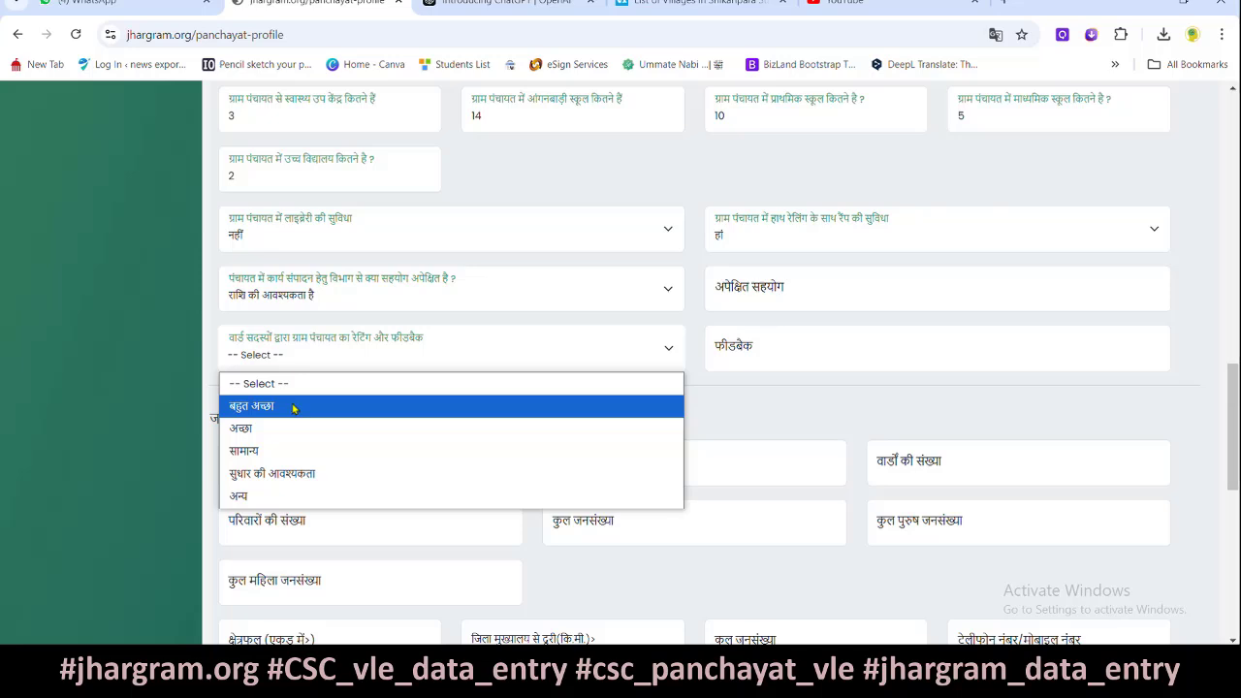
click(253, 438)
click(825, 334)
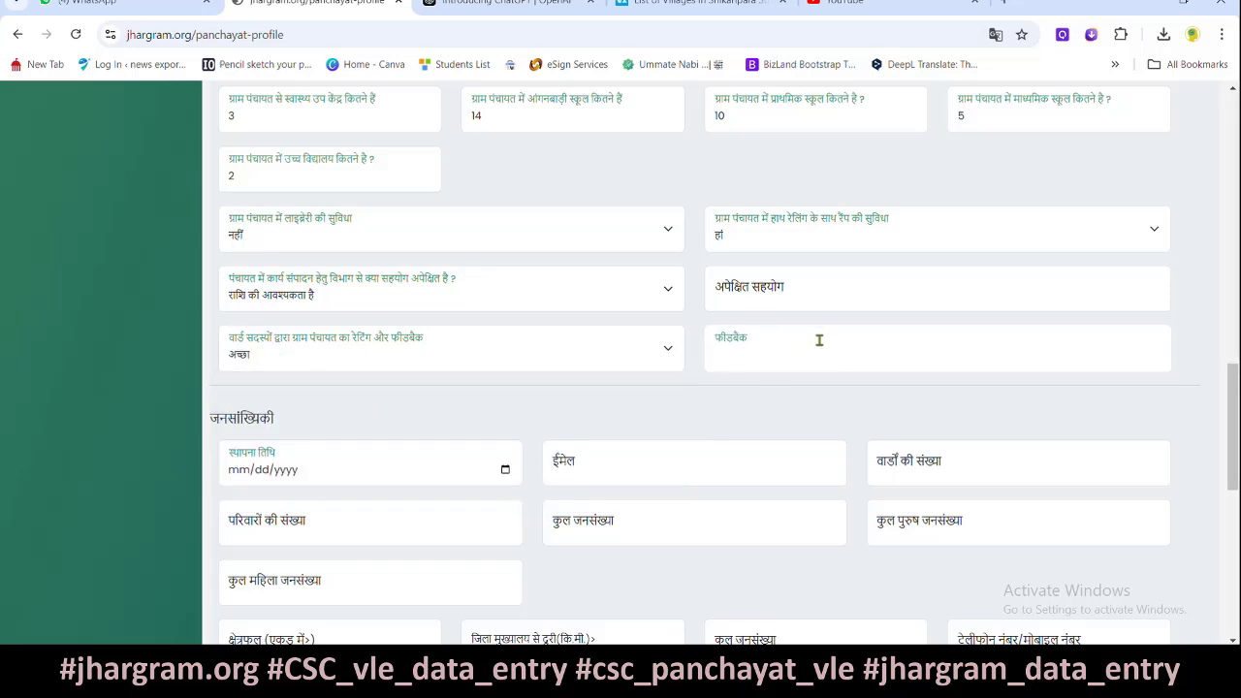
click(359, 359)
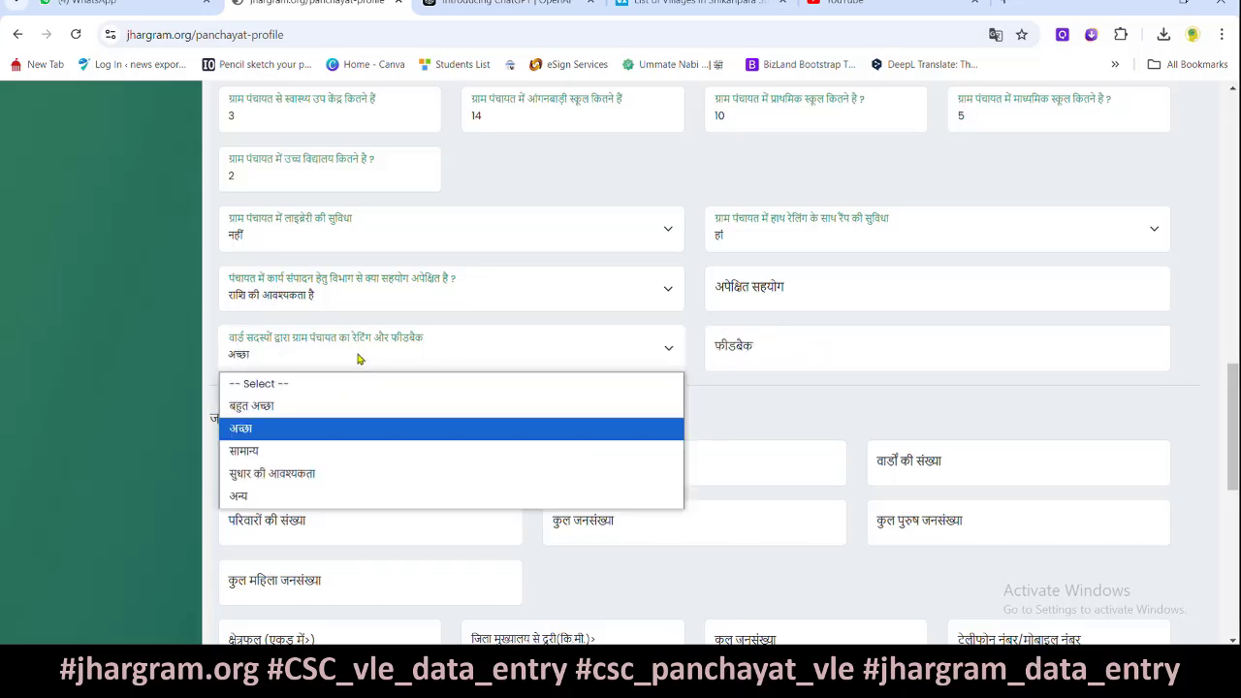
click(359, 359)
click(791, 342)
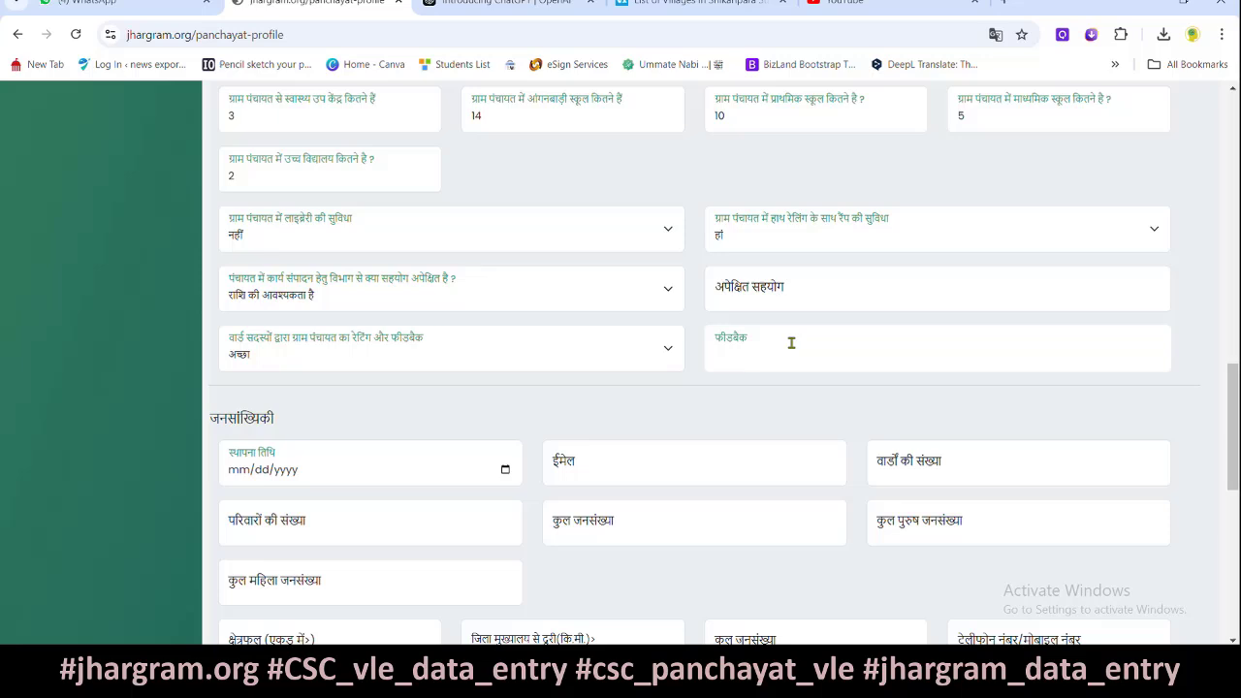
text(good)
- Look over the जनसांख्यिकी section, including its founding date and email fields, and the members and financial status sections below it
scroll(294, 329, down, 2)
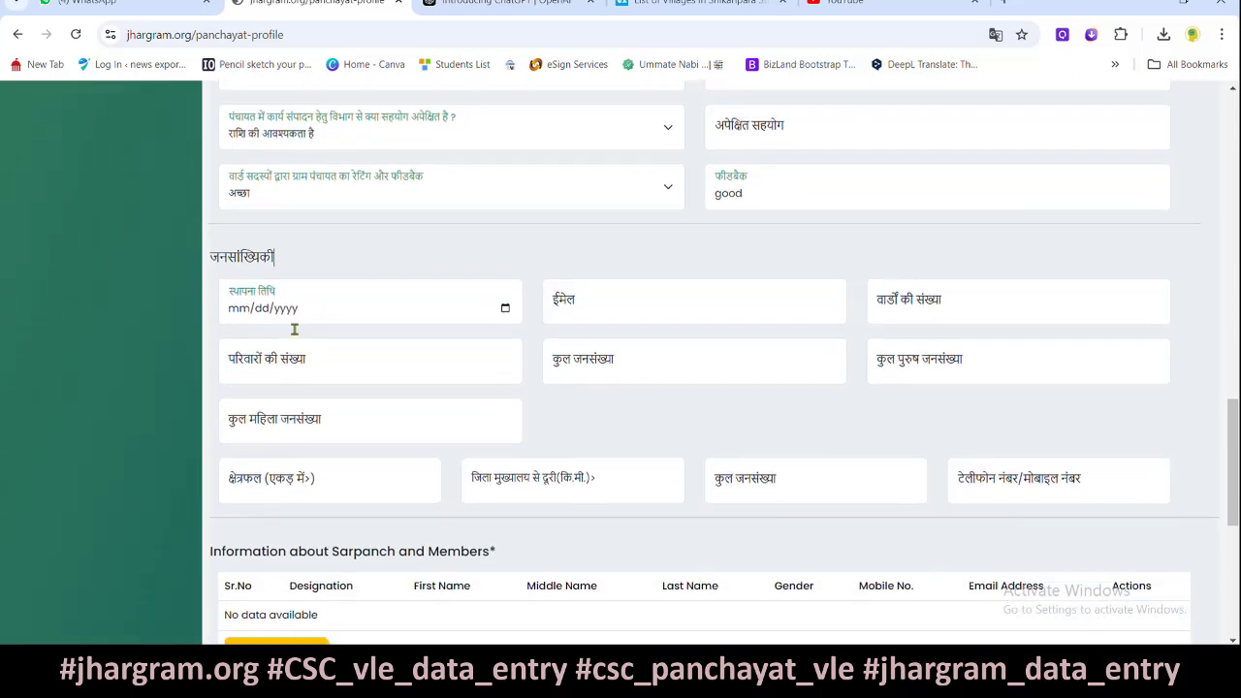
drag(206, 258, 333, 260)
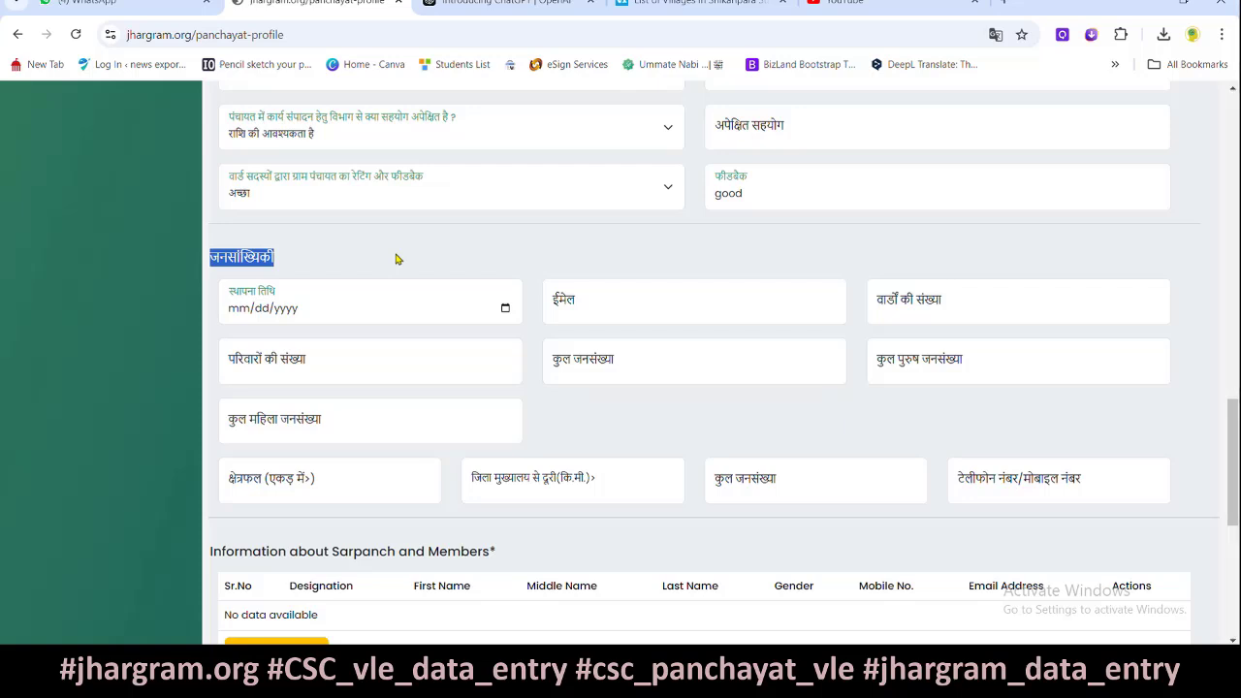
scroll(425, 282, down, 1)
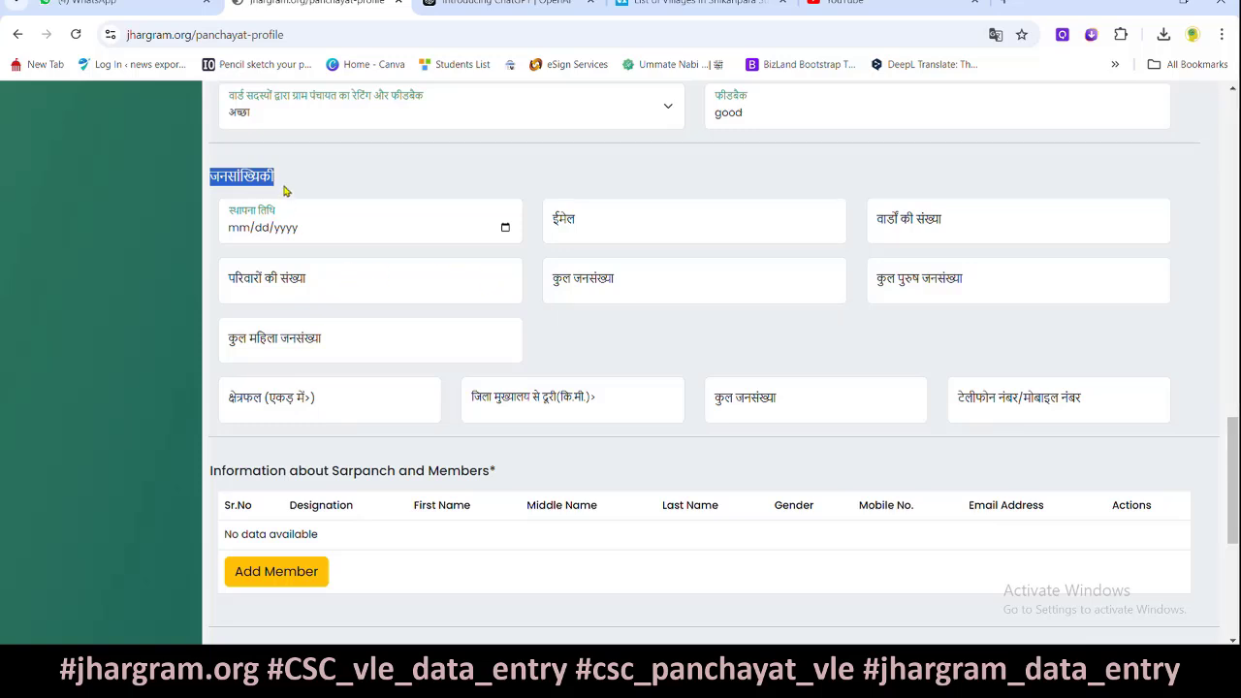
scroll(543, 336, down, 2)
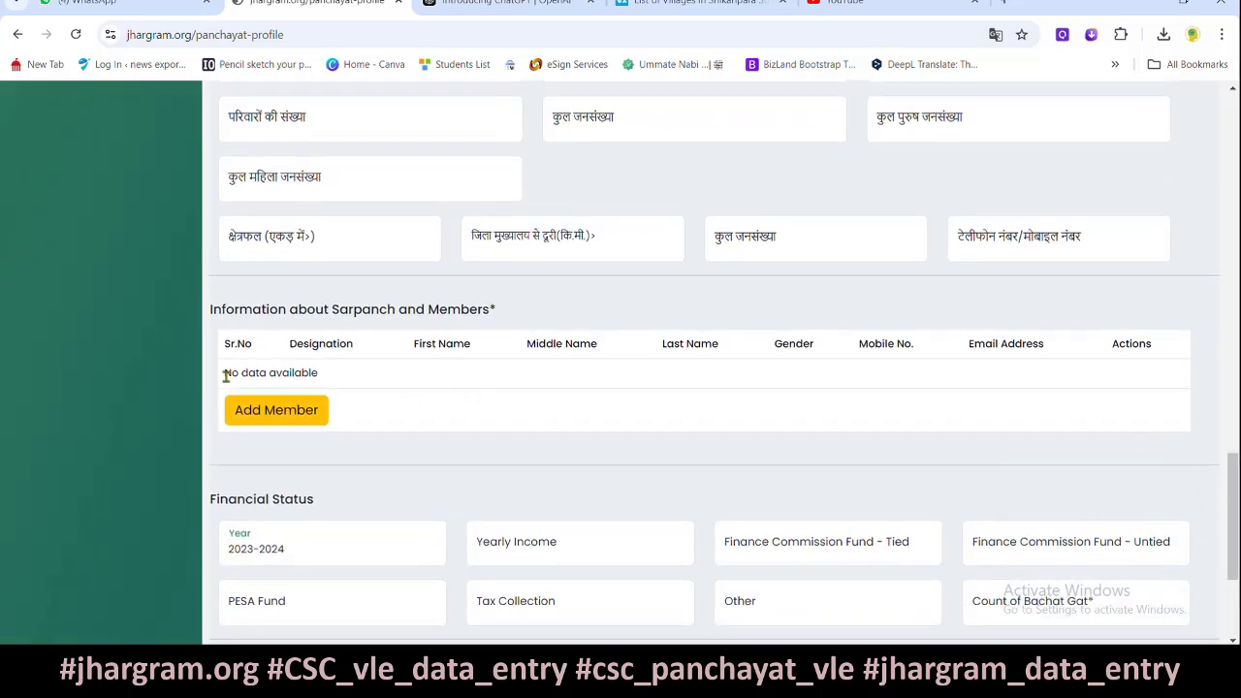
scroll(345, 310, up, 2)
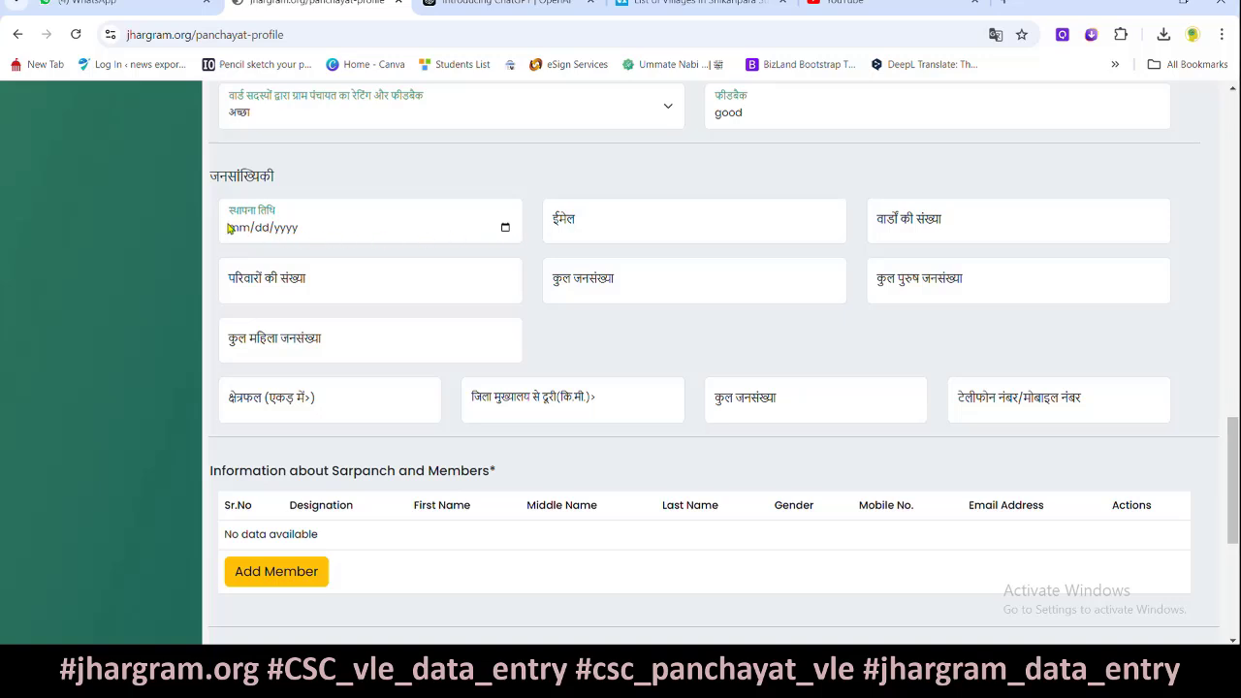
scroll(397, 177, up, 1)
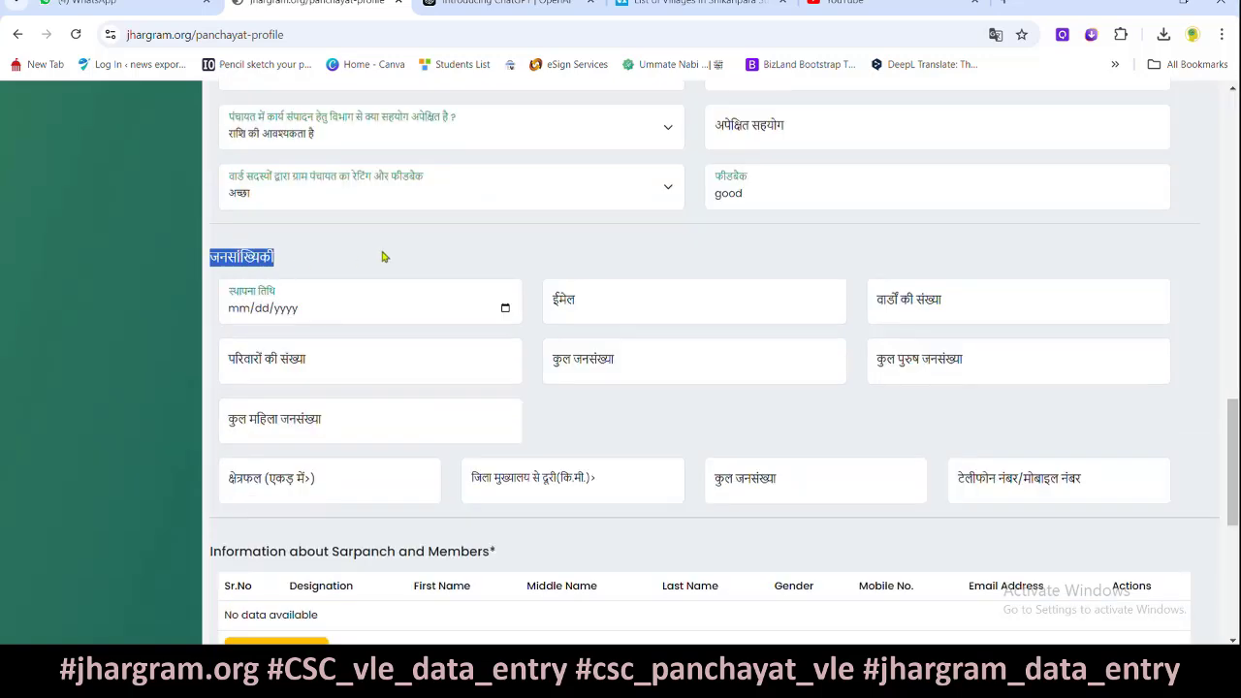
click(344, 315)
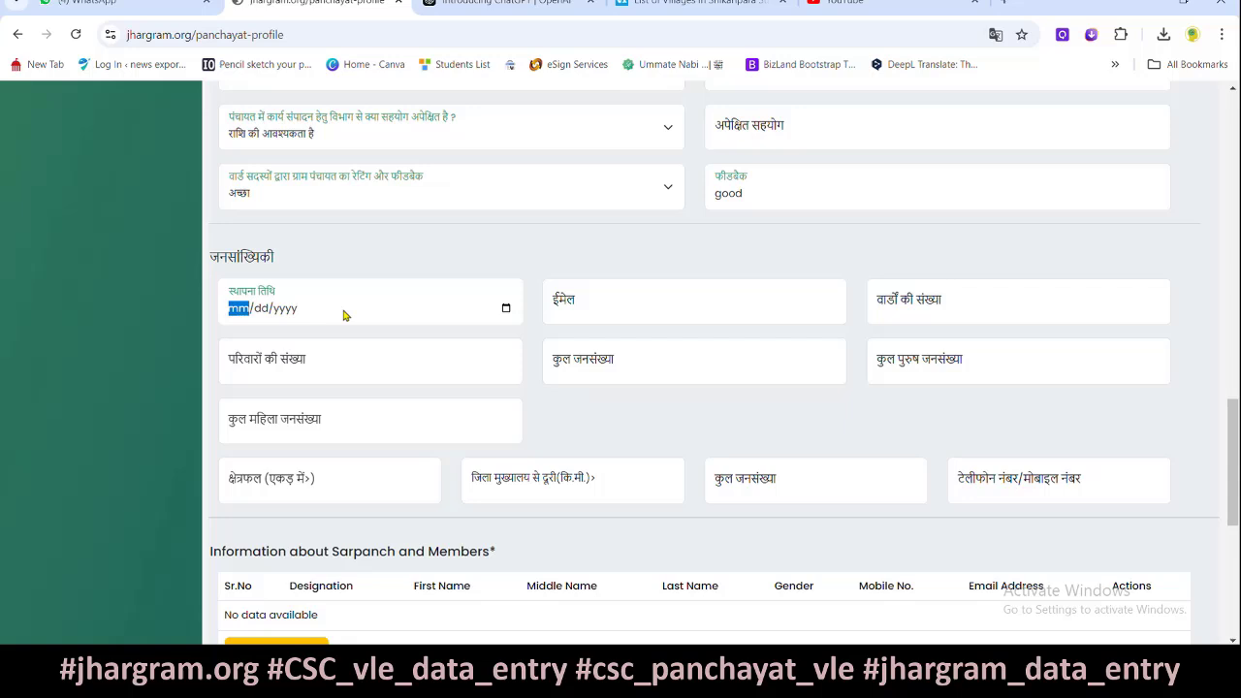
click(504, 309)
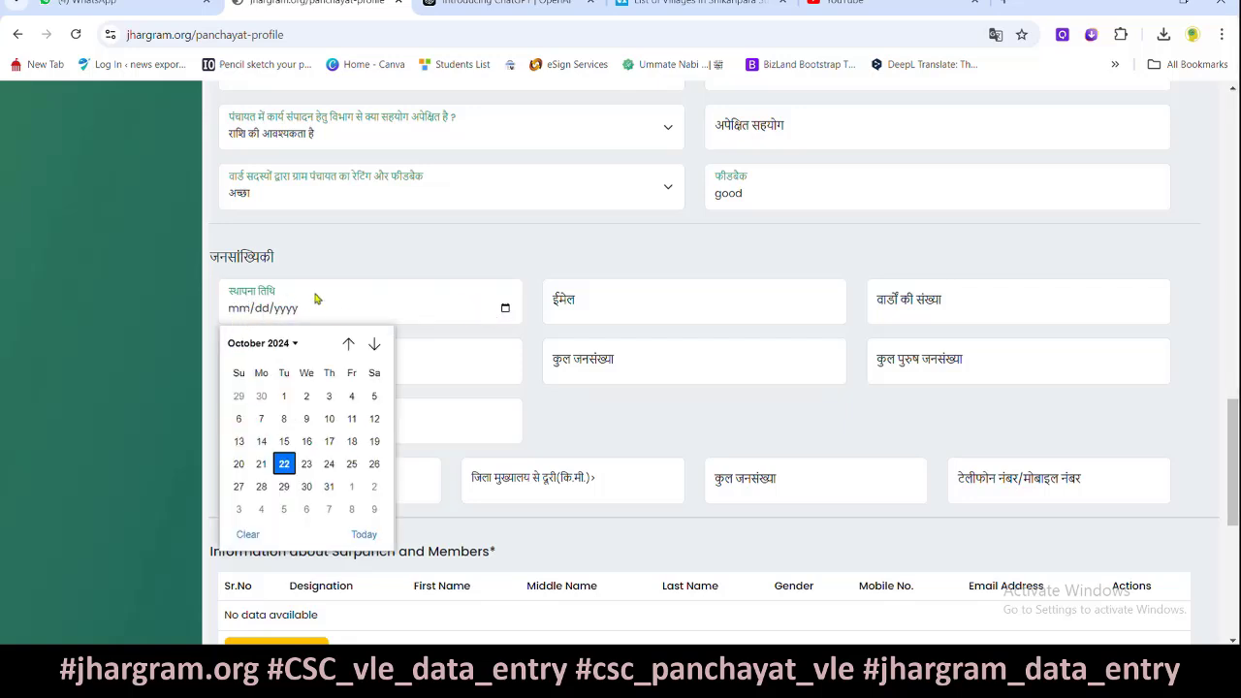
click(659, 445)
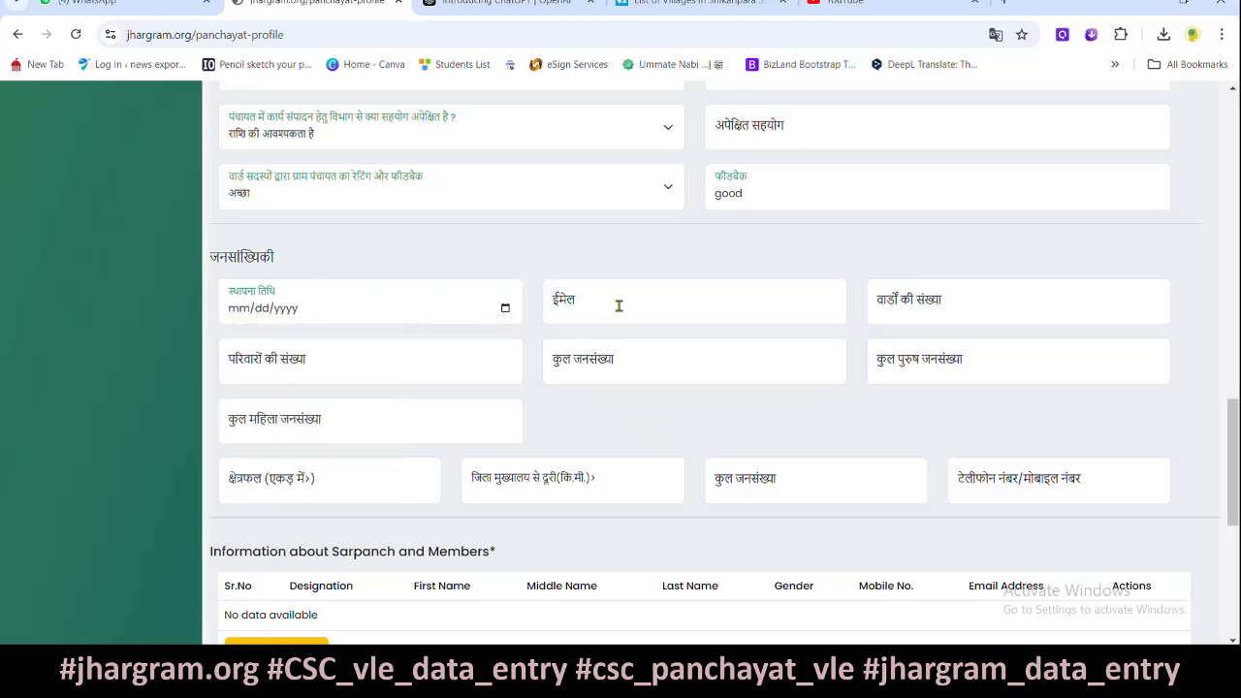
click(621, 305)
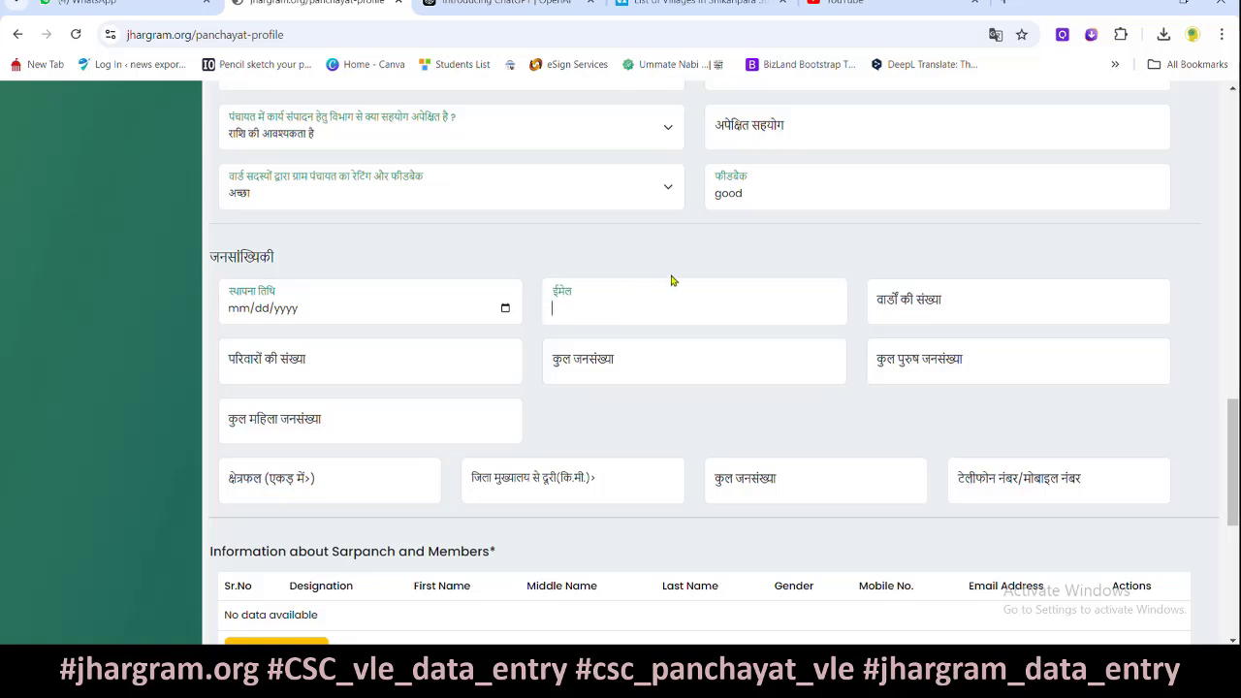
- Set the number of wards in the जनसांख्यिकी section to 14
click(941, 315)
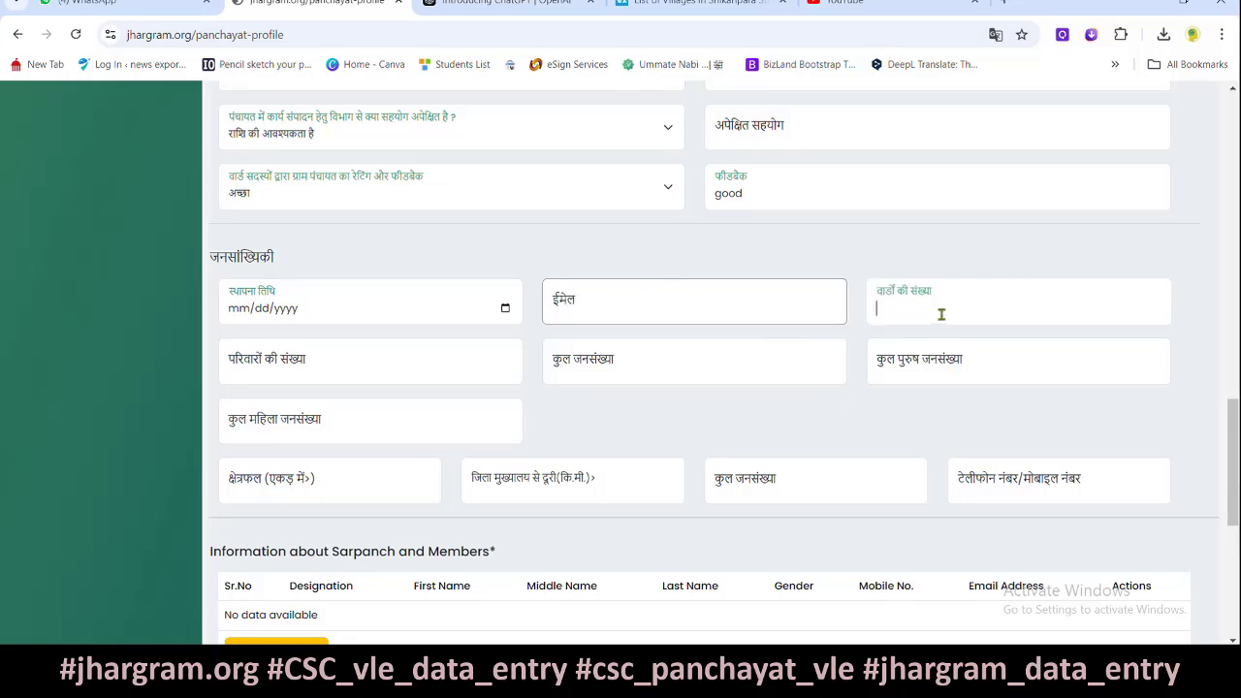
text(14)
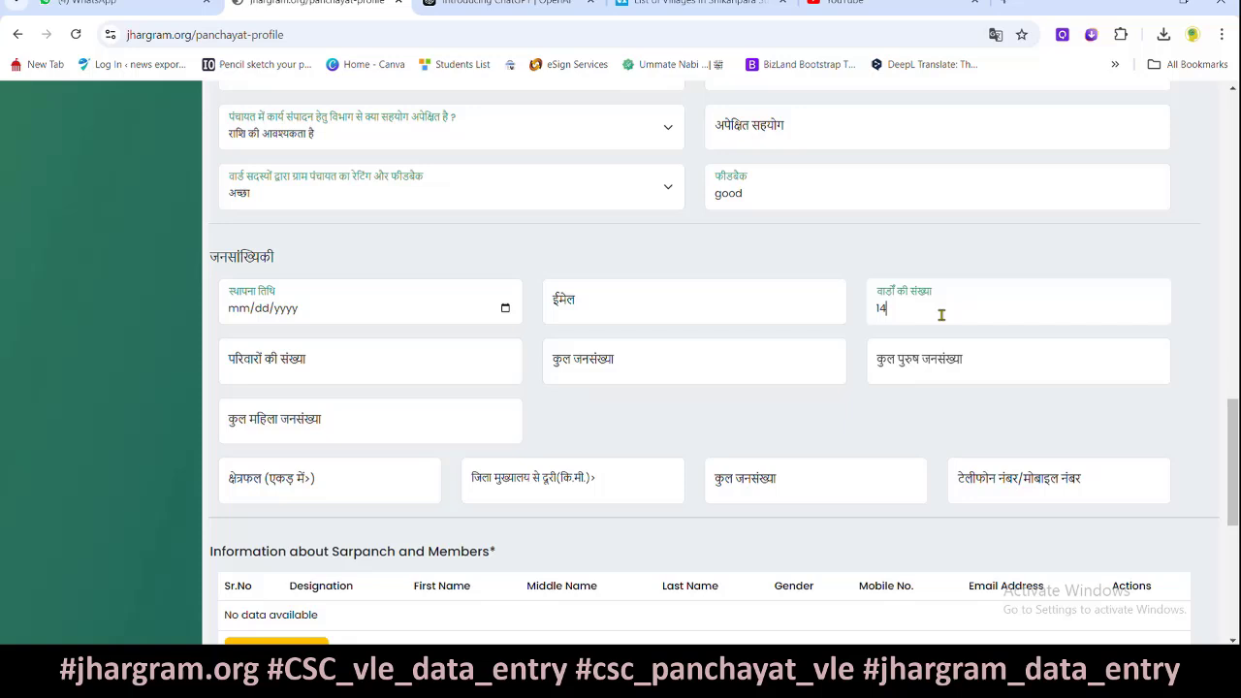
click(302, 365)
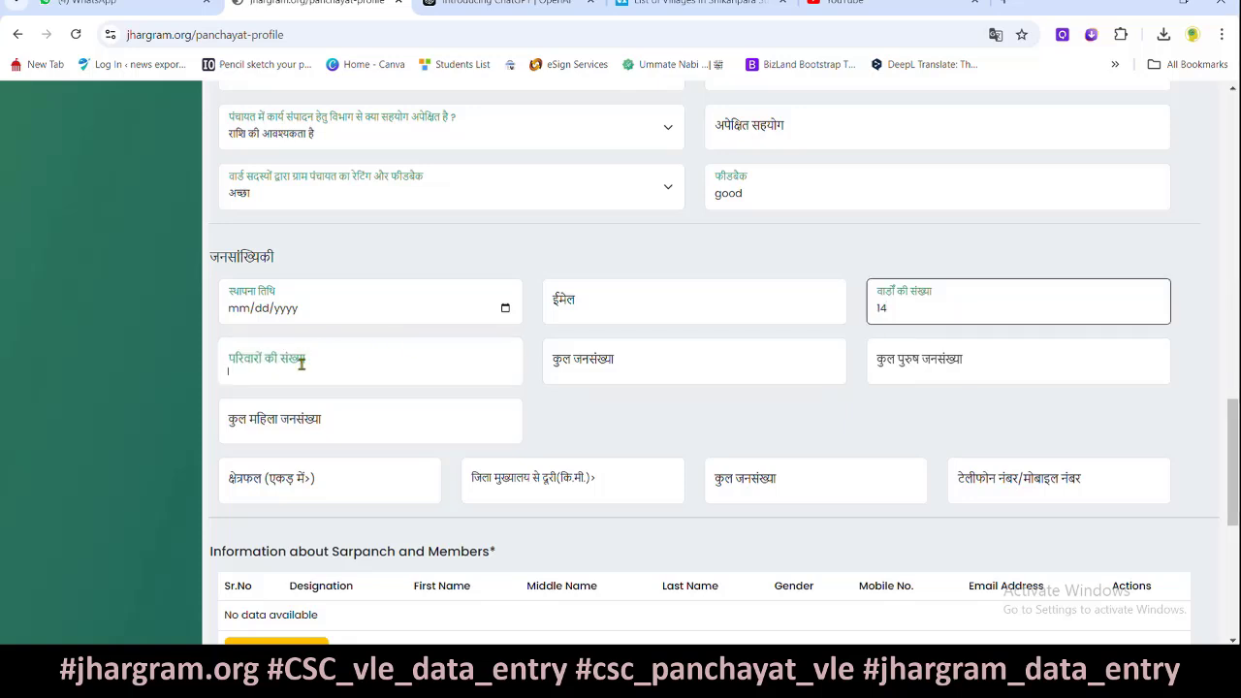
click(608, 441)
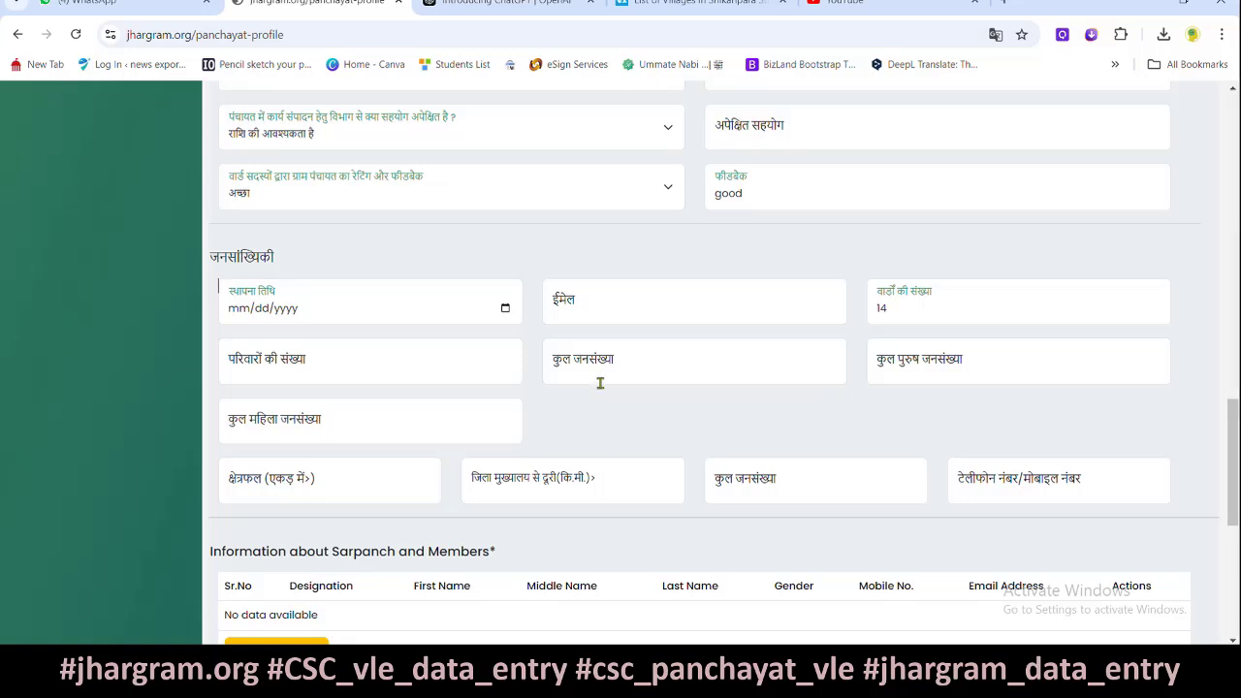
click(640, 364)
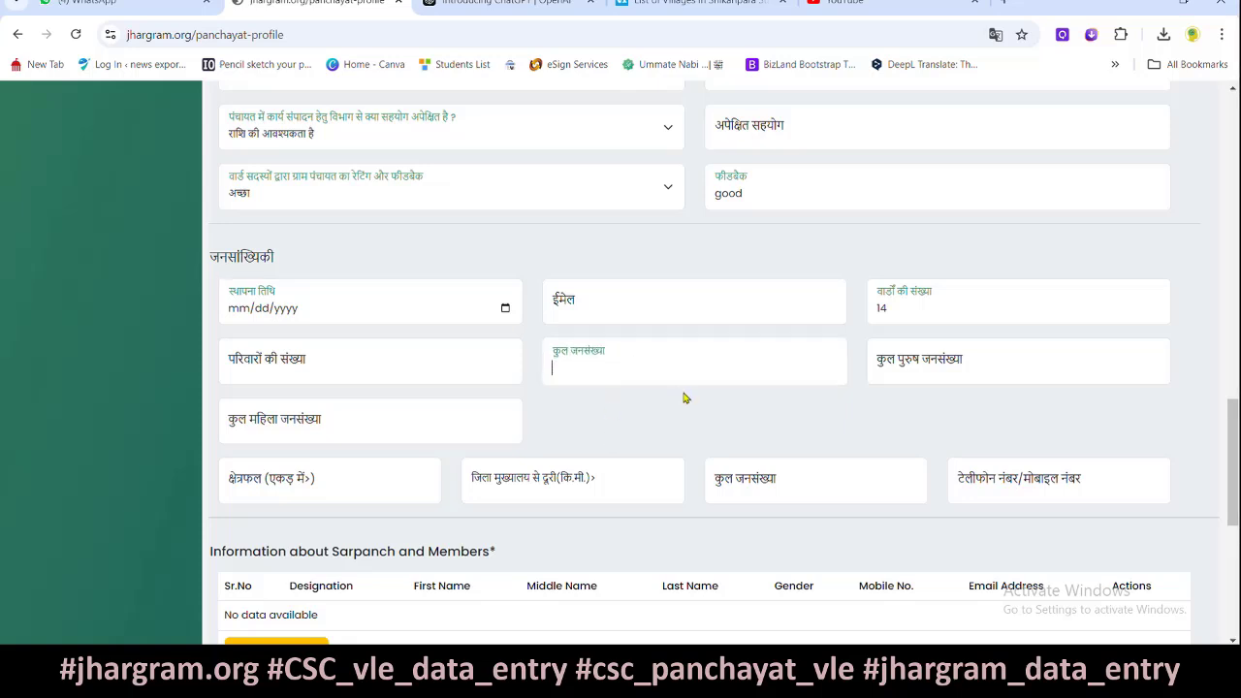
click(923, 368)
click(249, 426)
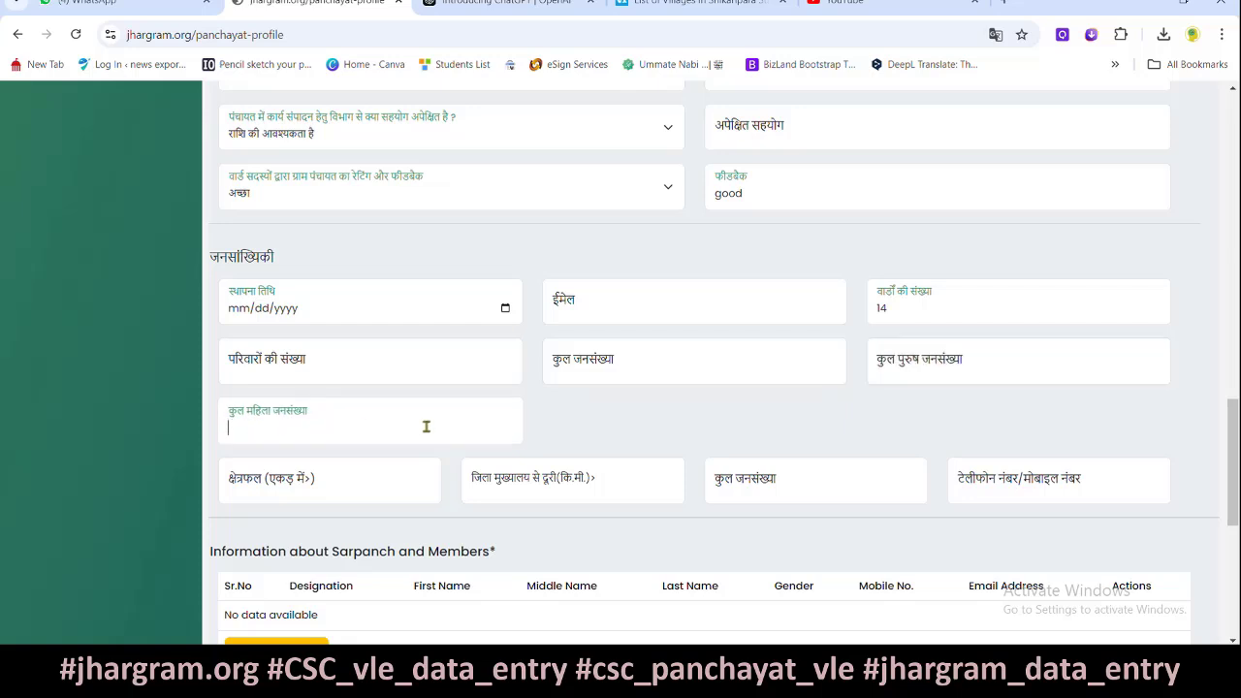
click(669, 439)
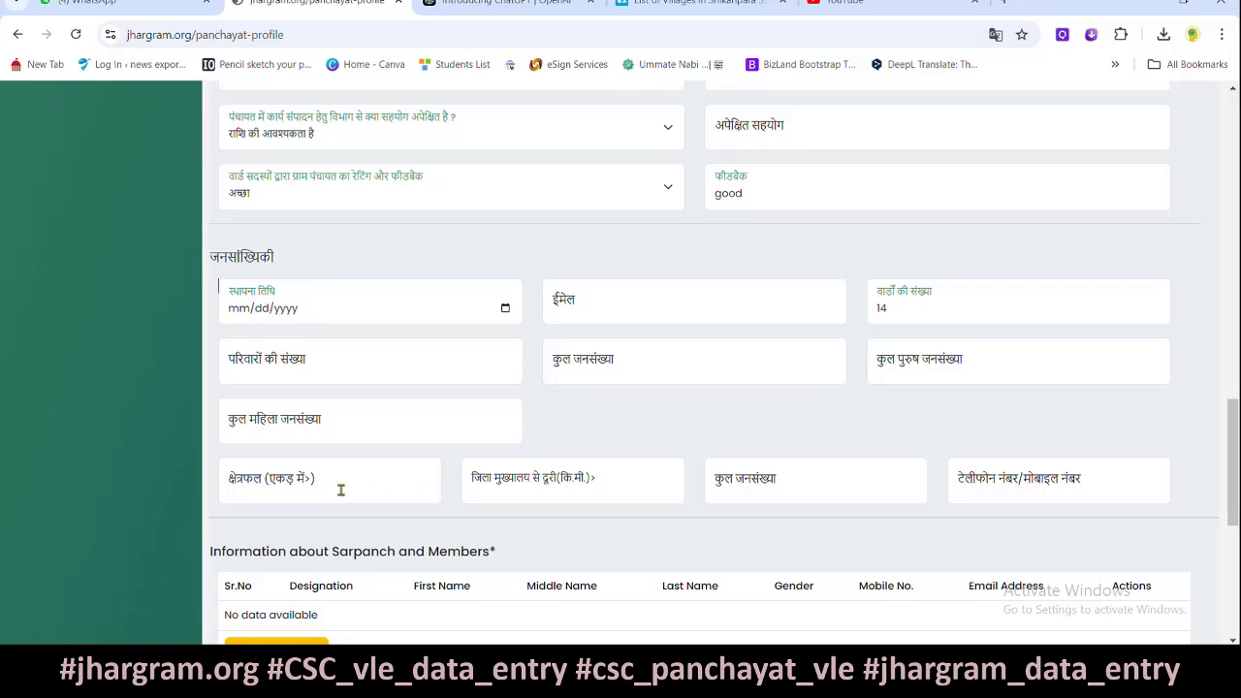
- Set the distance from the district headquarters to 42 km
click(569, 488)
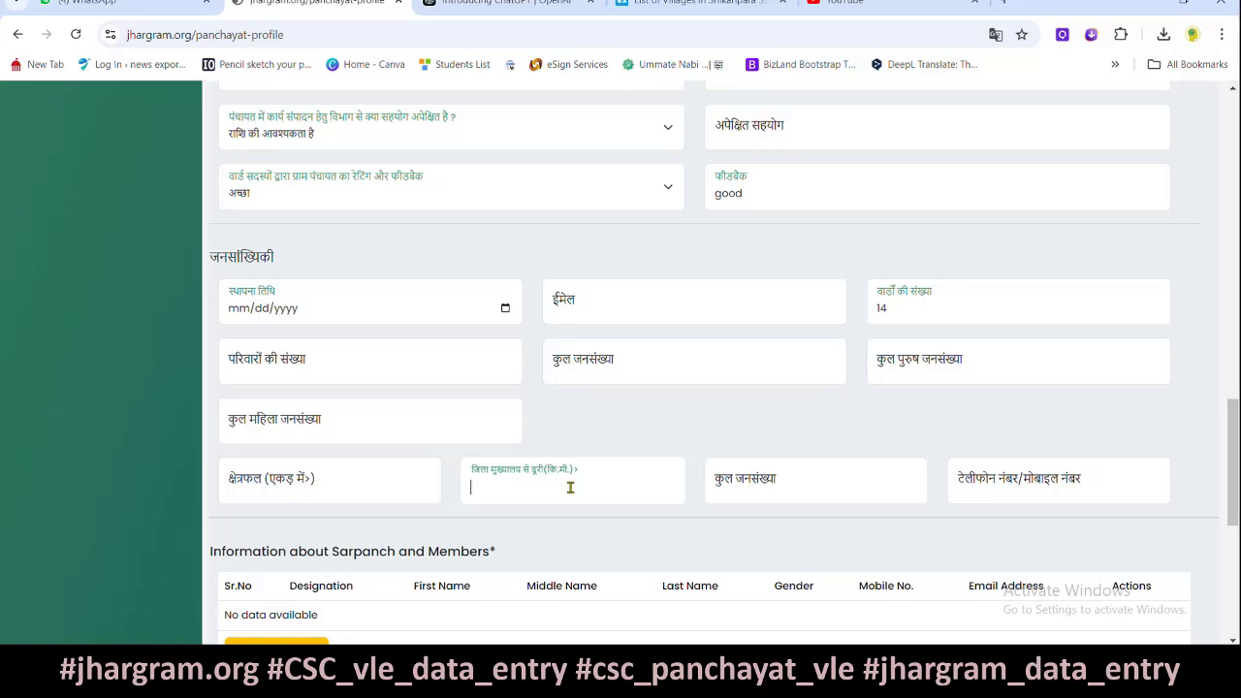
text(42)
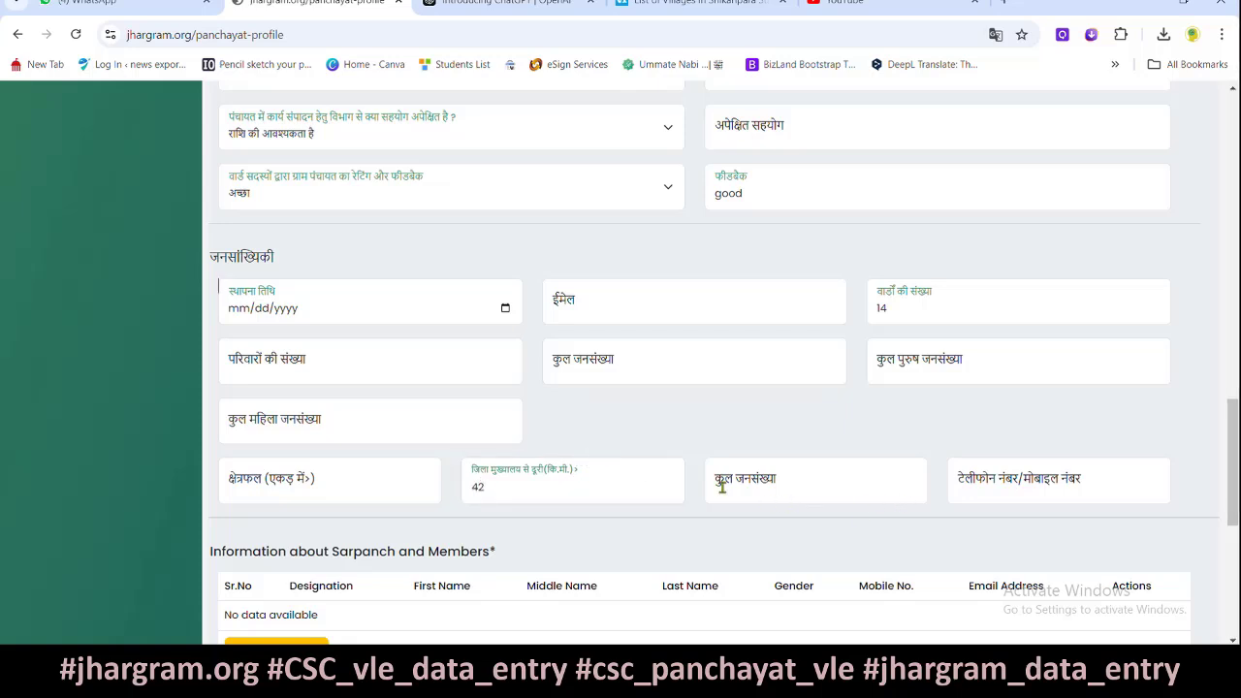
click(1024, 487)
click(612, 368)
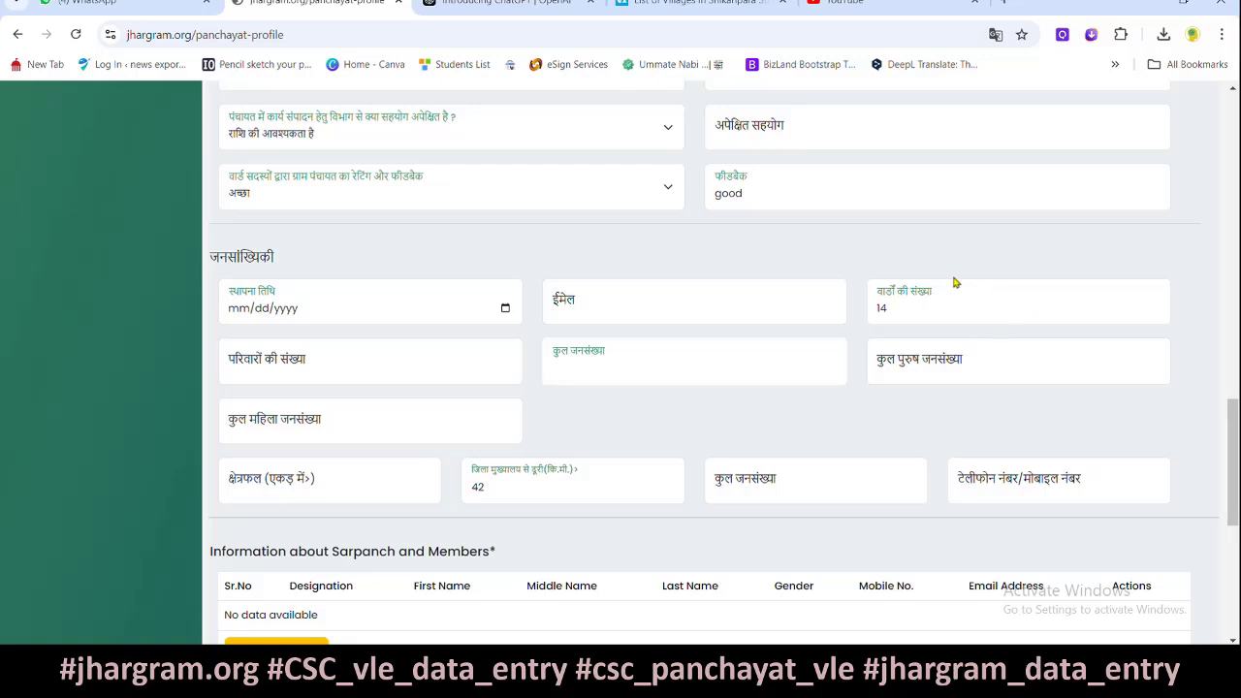
click(694, 422)
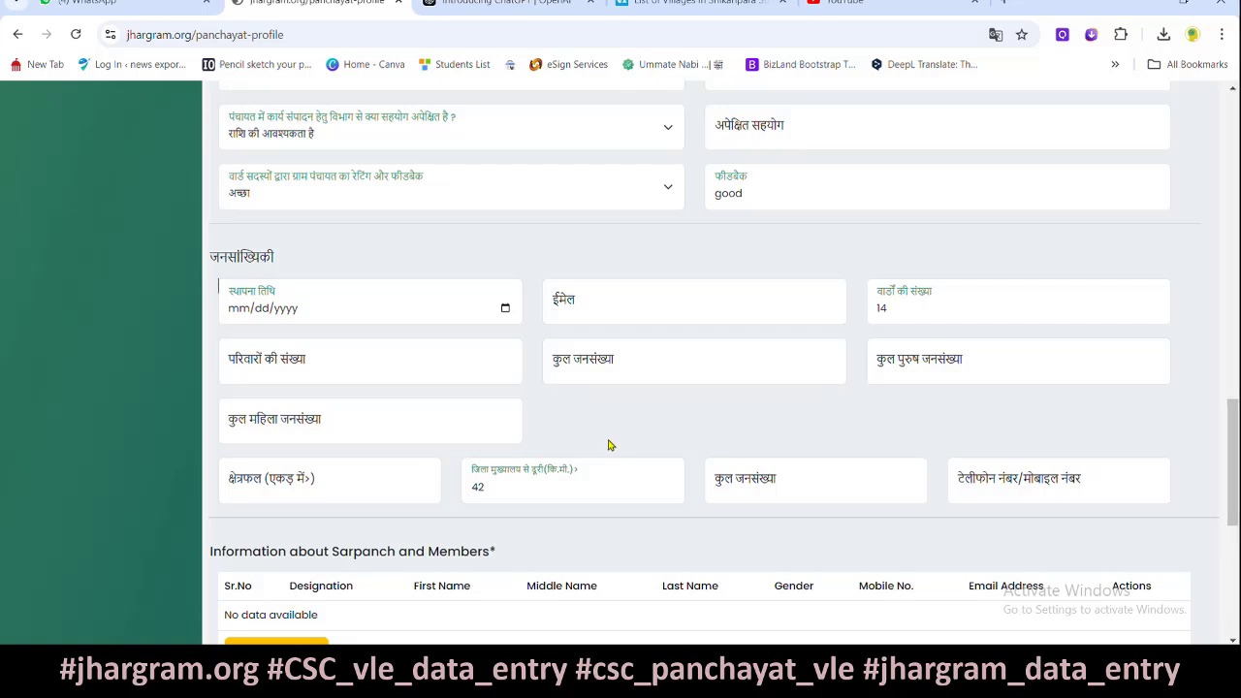
- Set the number of families in the जनसांख्यिकी section to 885
click(323, 363)
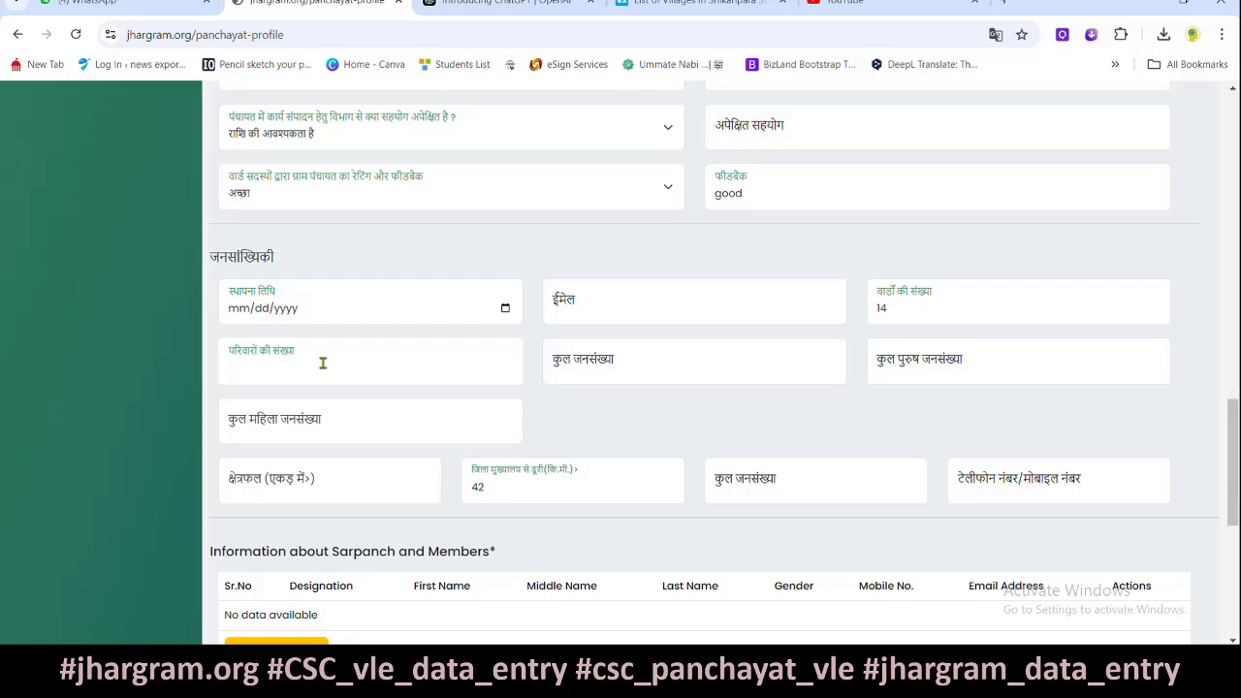
text(85)
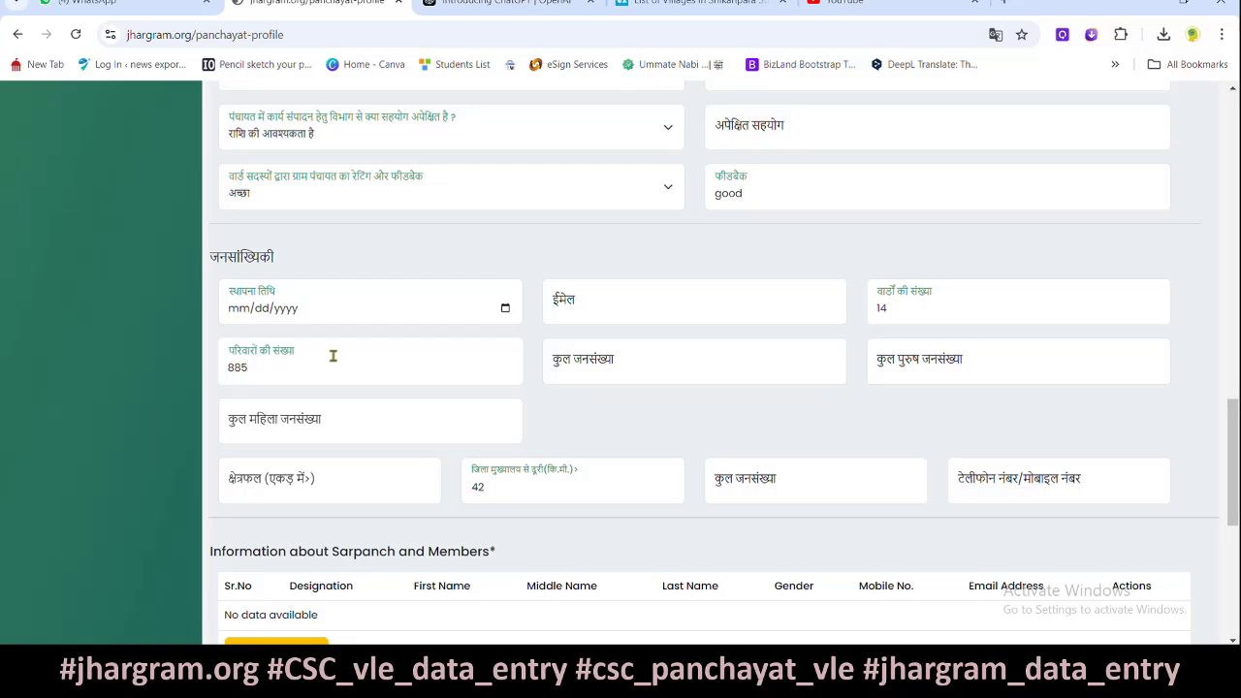
- Set the total population (कुल जनसंख्या) in the जनसांख्यिकी section to 7133
click(701, 416)
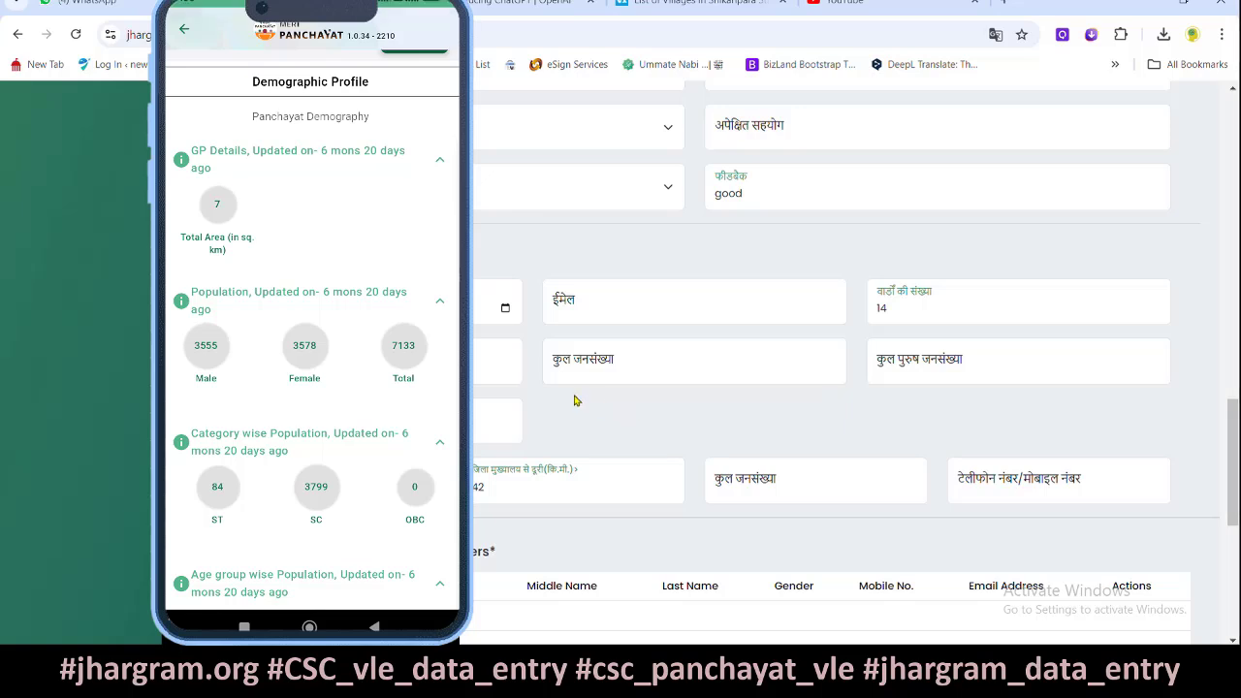
click(605, 367)
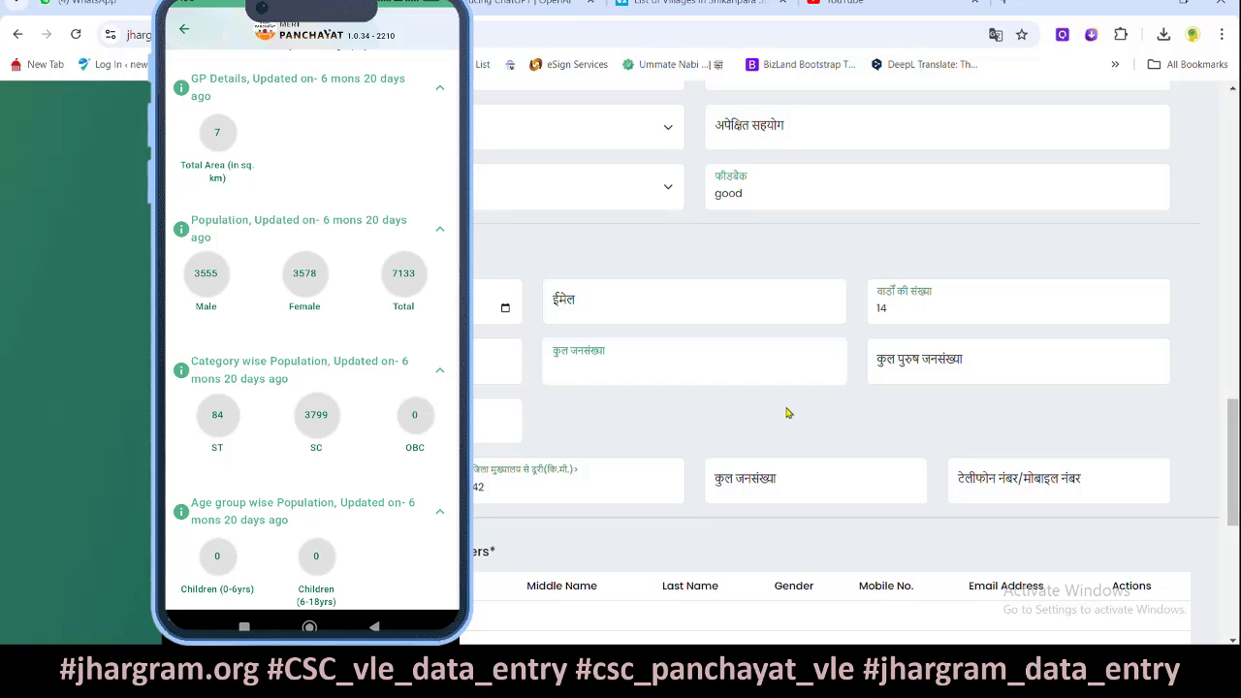
click(665, 421)
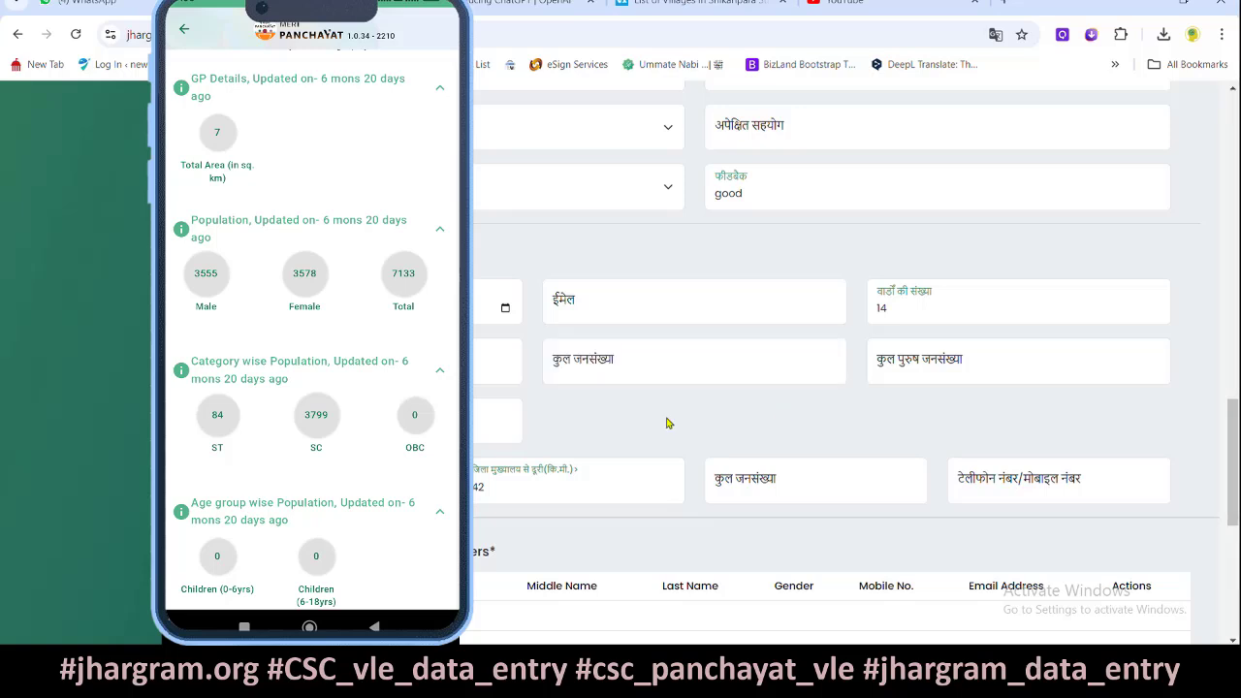
click(673, 358)
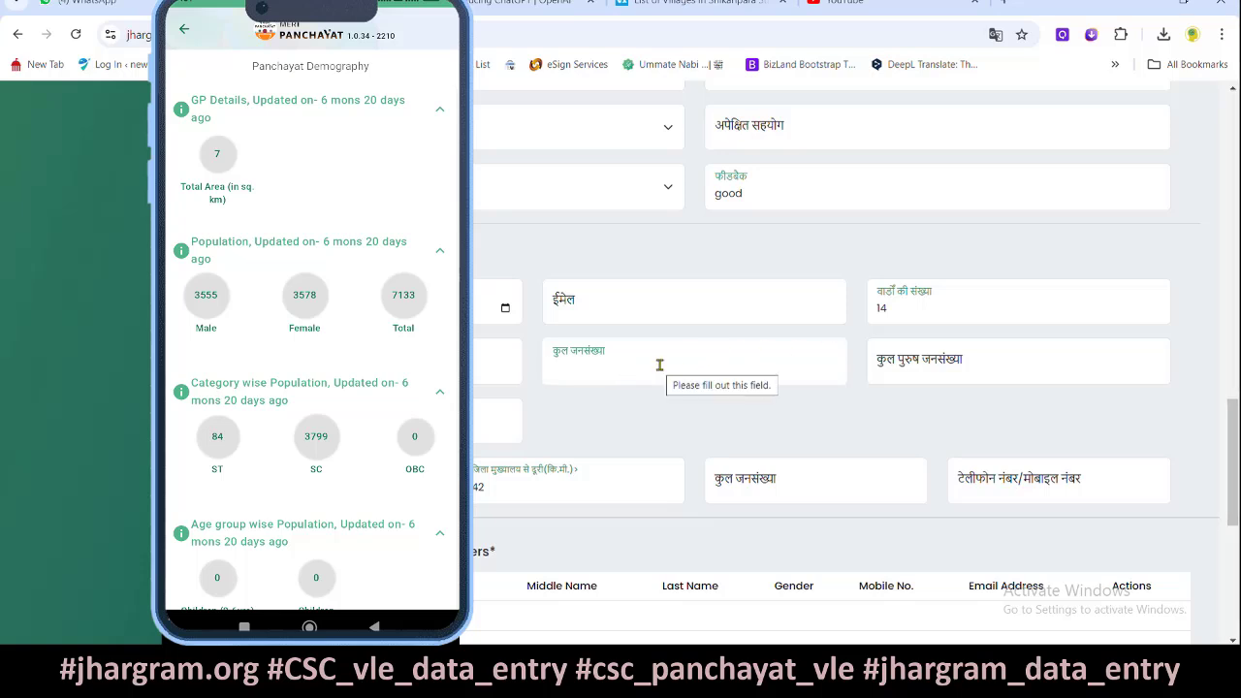
text(7133)
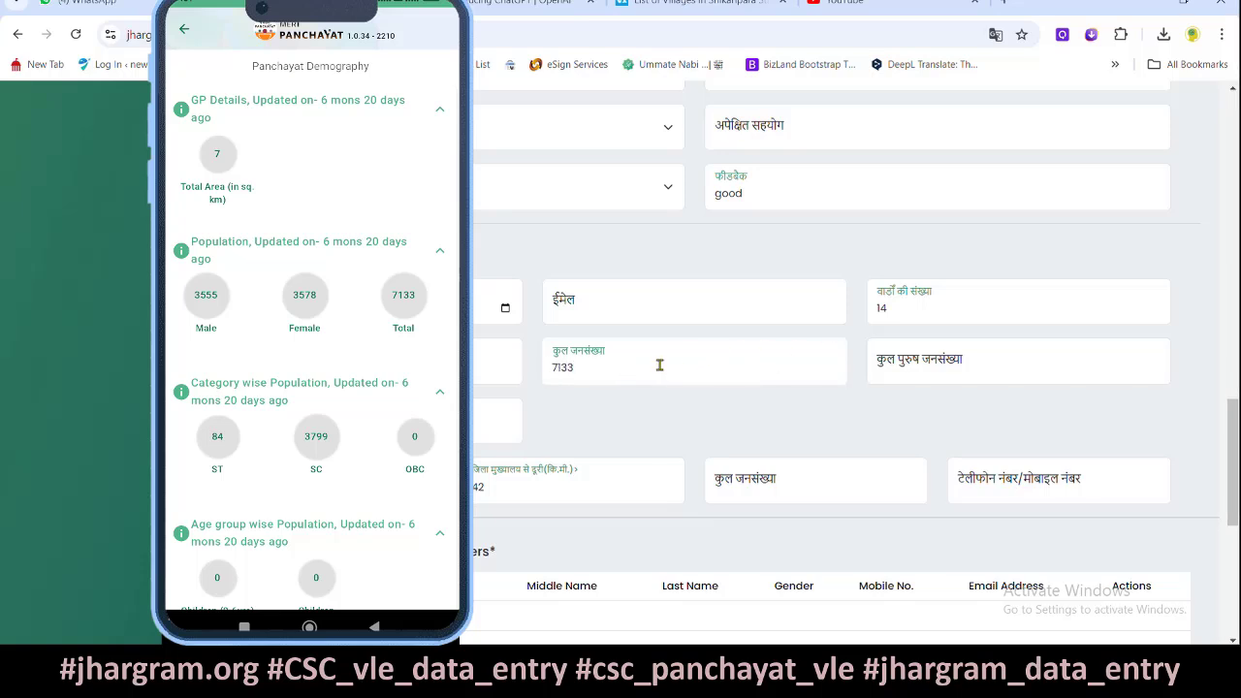
key(BackSpace)
key(BackSpace)
key(BackSpace)
key(BackSpace)
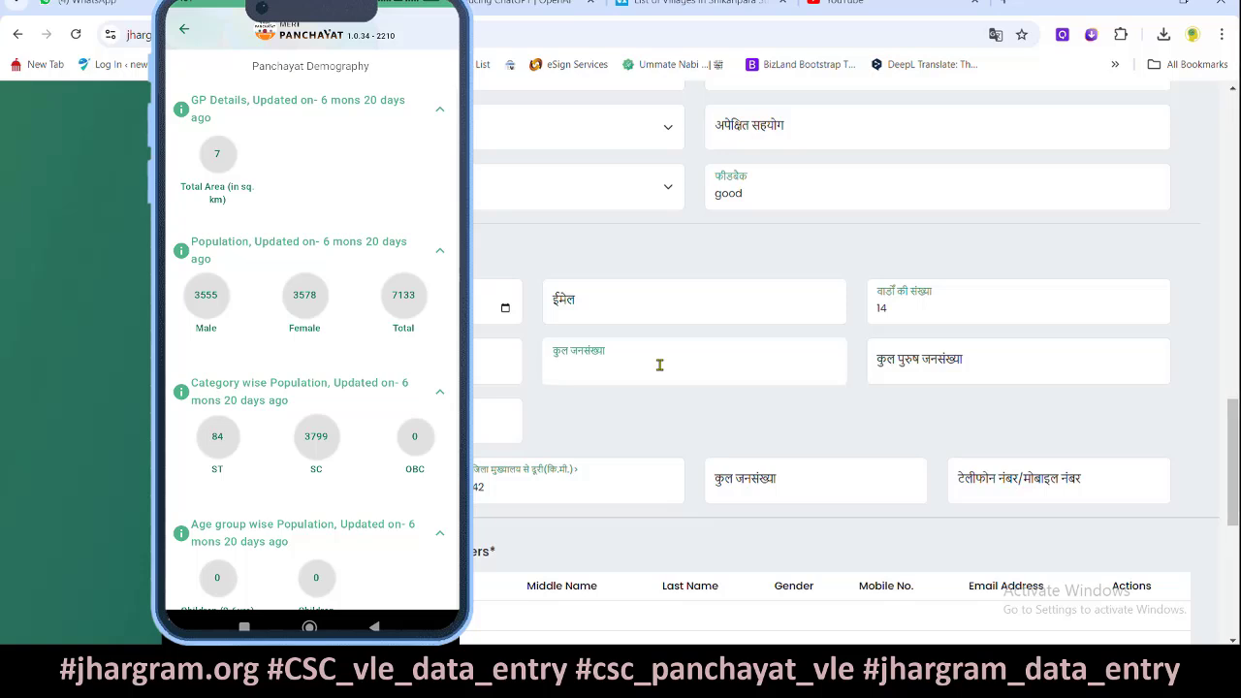
text(7133)
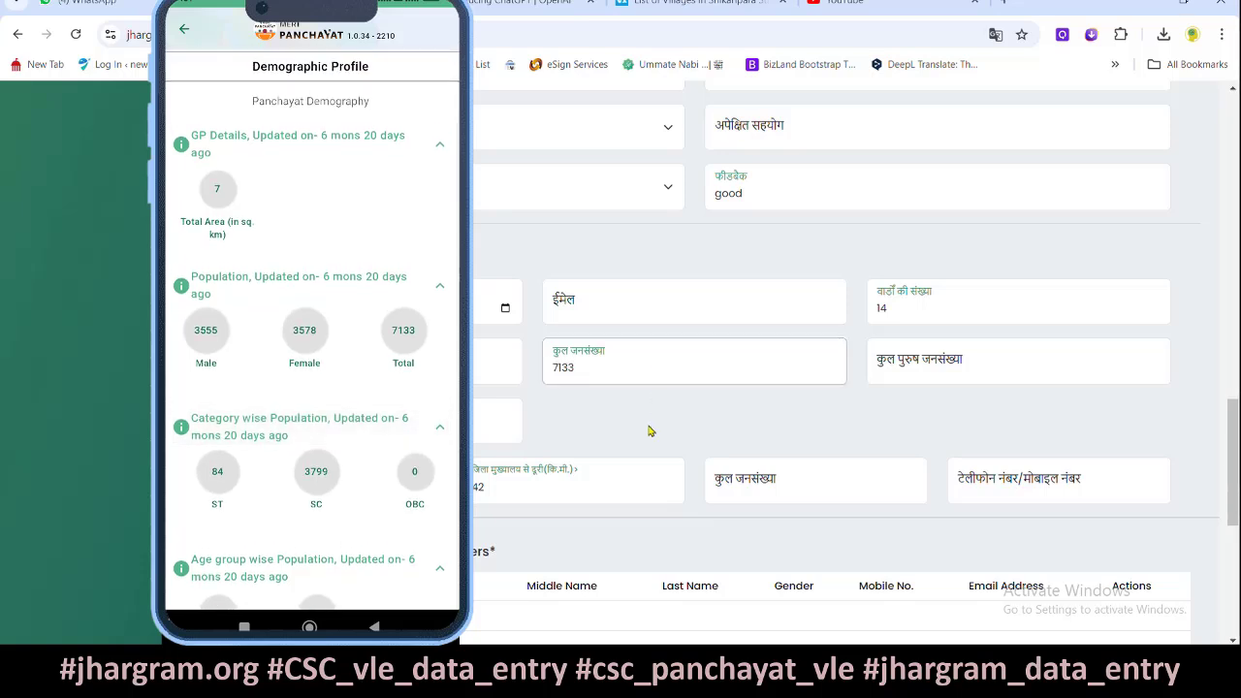
- Set the total male population (कुल पुरुष जनसंख्या) to 3555
click(923, 367)
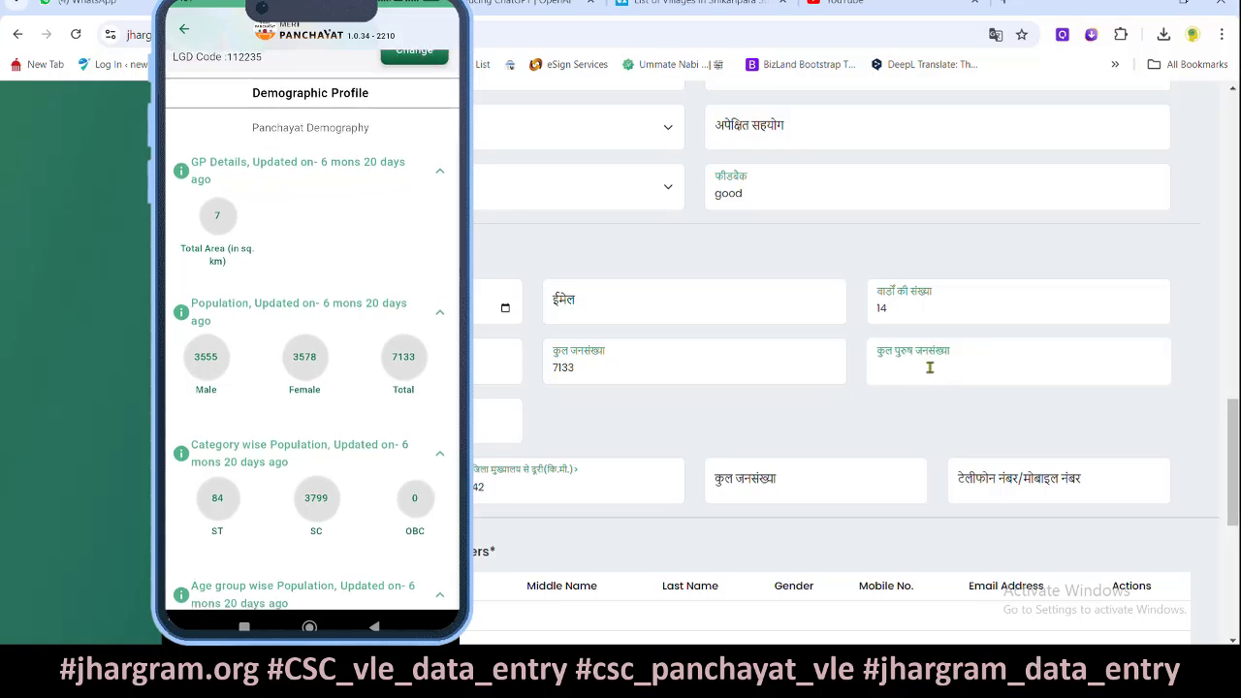
text(3555)
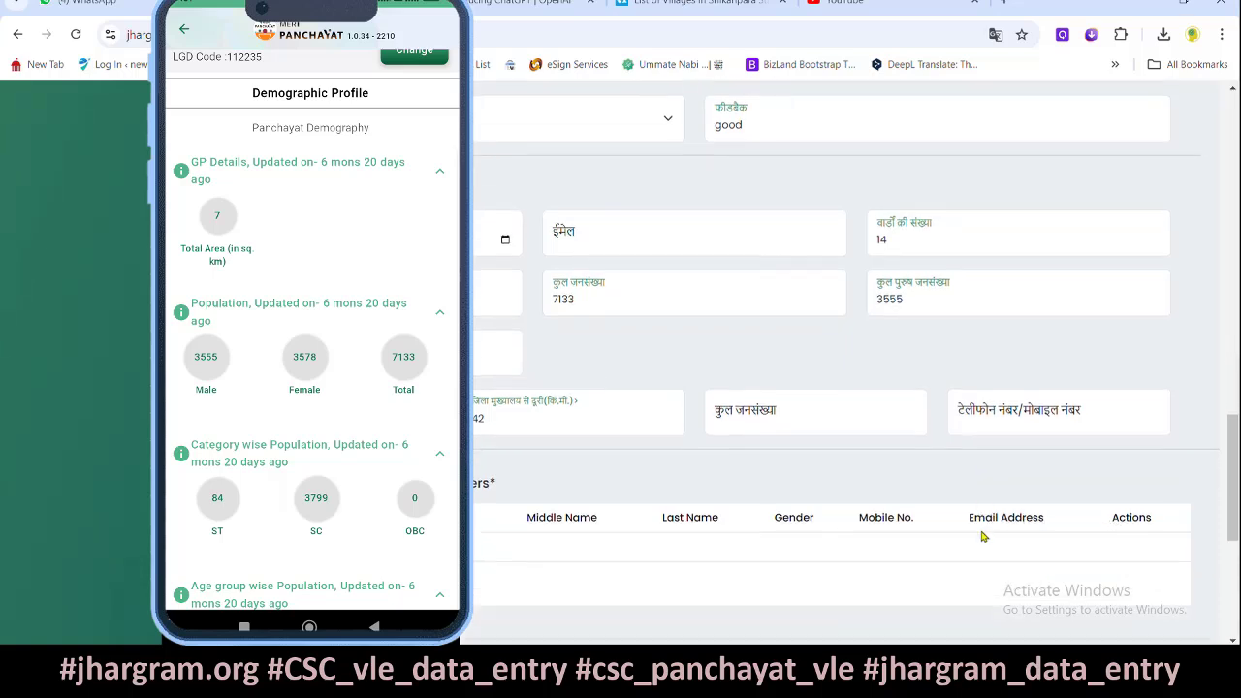
scroll(989, 528, down, 2)
scroll(601, 409, up, 1)
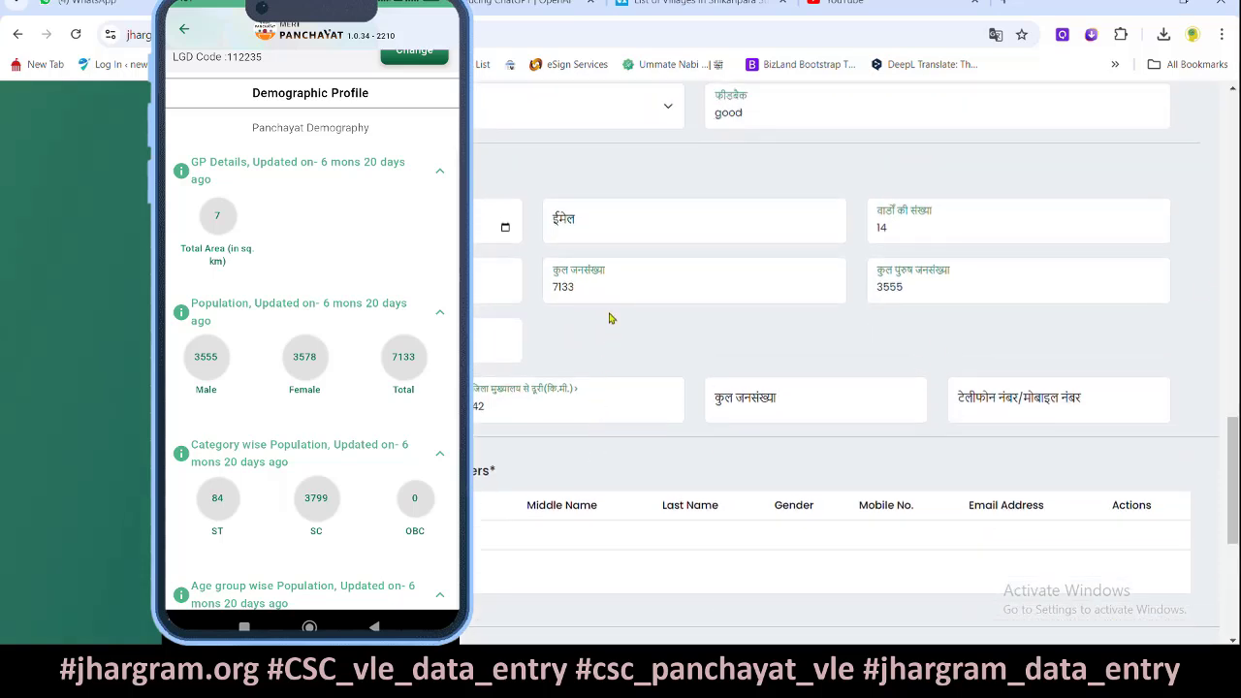
- Clear the total population and male population values in the जनसांख्यिकी section
drag(582, 286, 486, 296)
key(BackSpace)
key(Tab)
key(BackSpace)
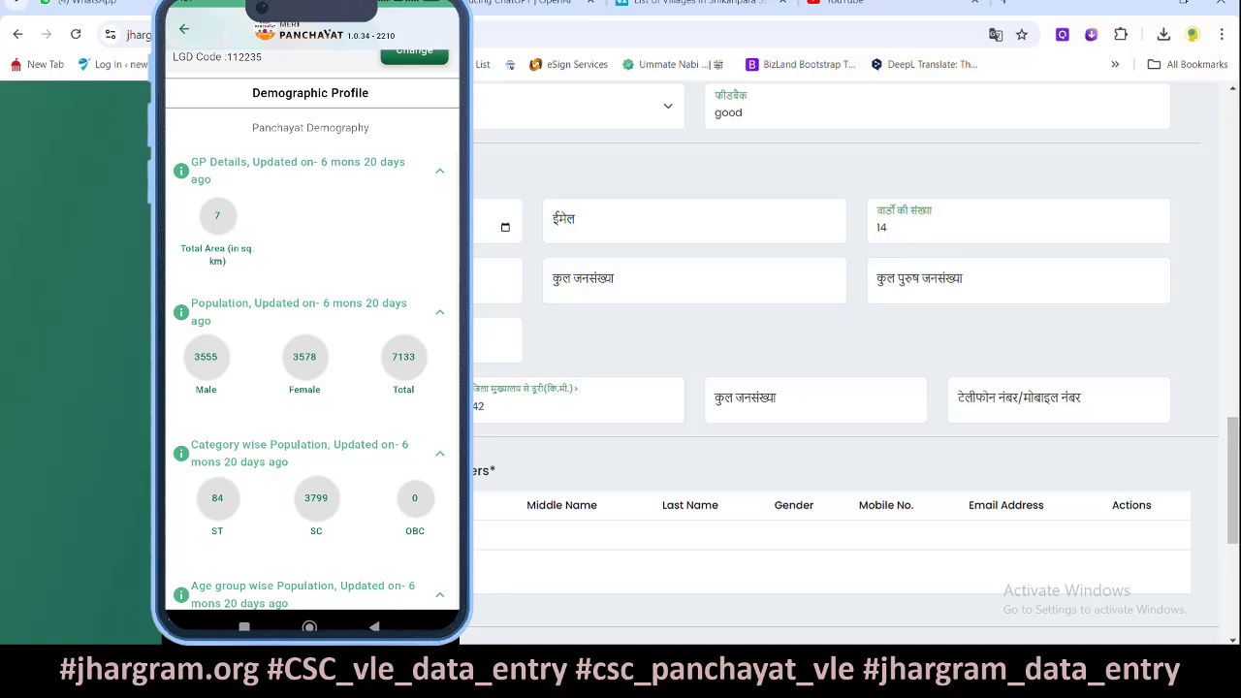
- Start a new GP member record with the designation Mukhiya and go to its first and last name fields
scroll(715, 355, down, 1)
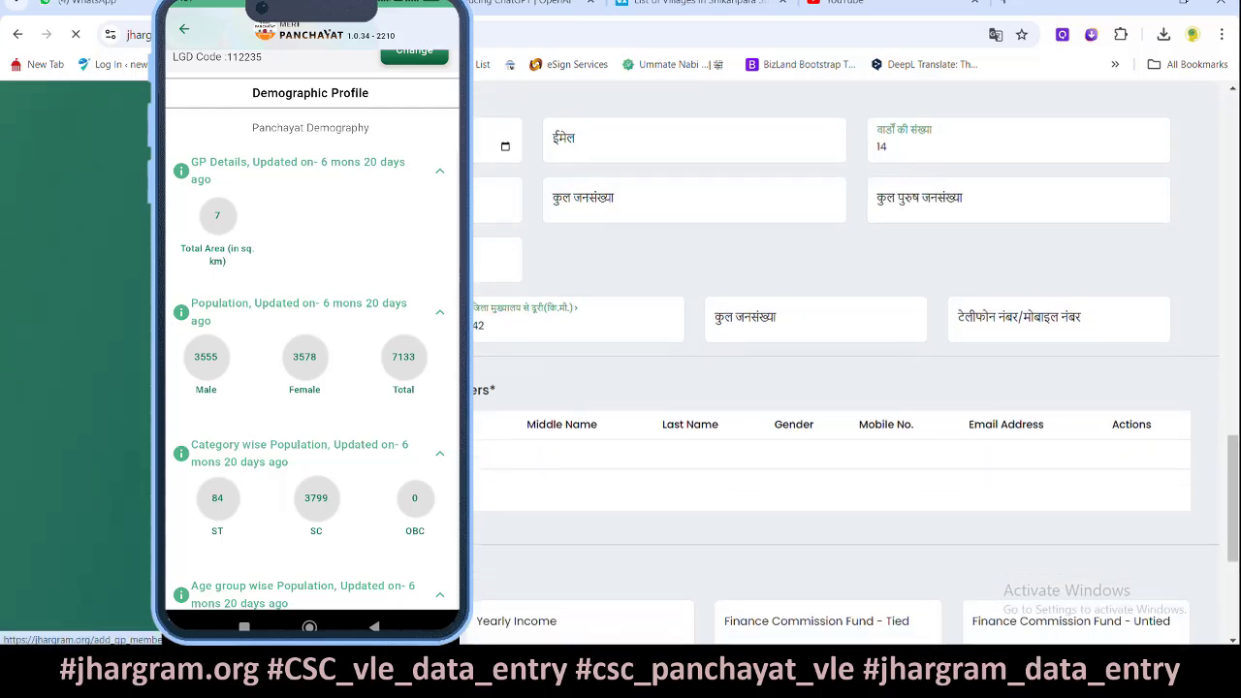
click(346, 255)
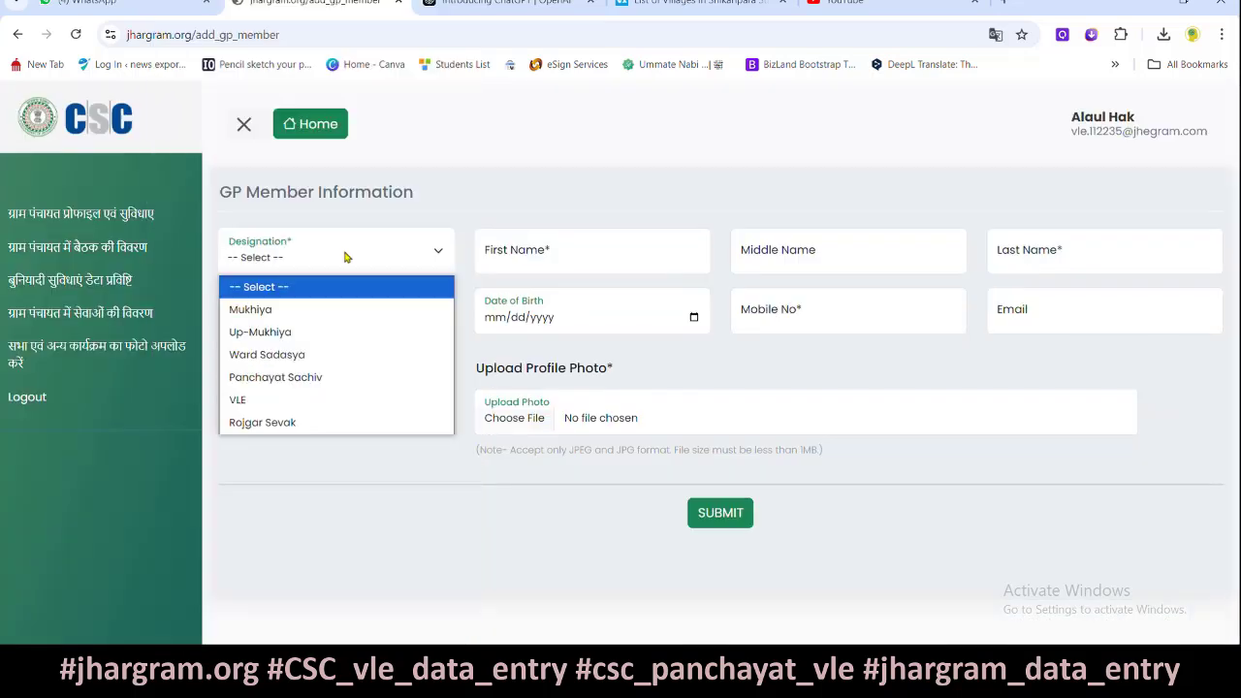
click(271, 309)
click(531, 251)
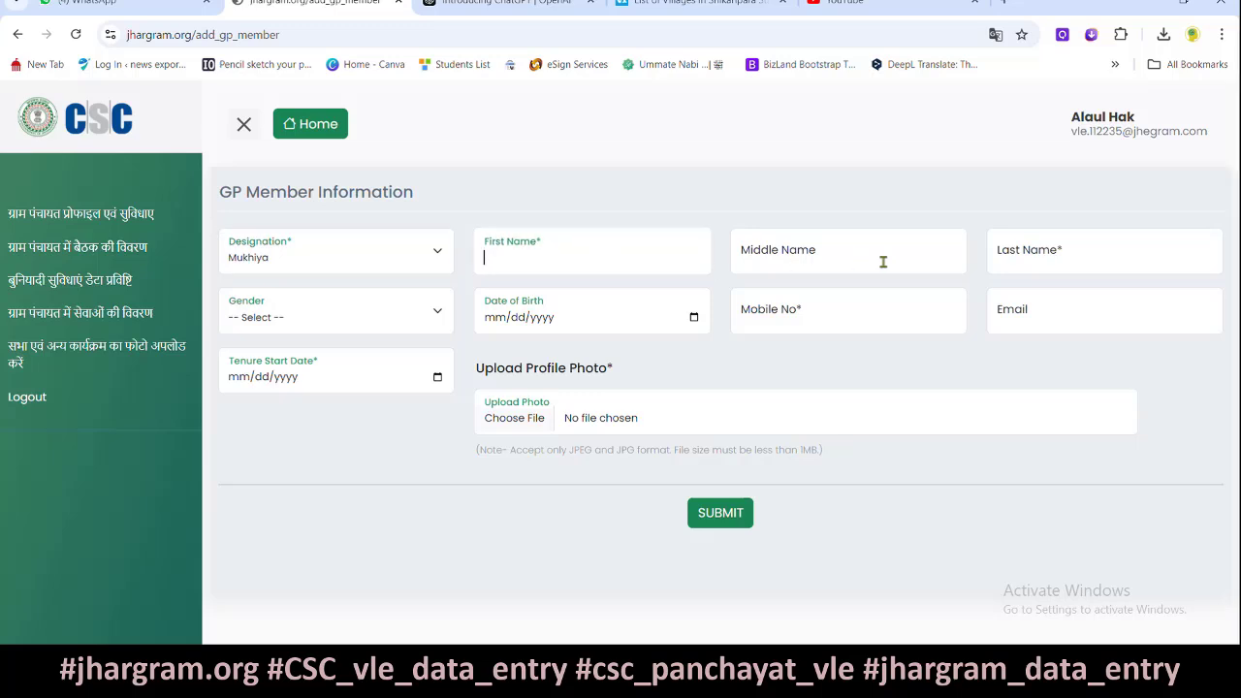
click(1041, 260)
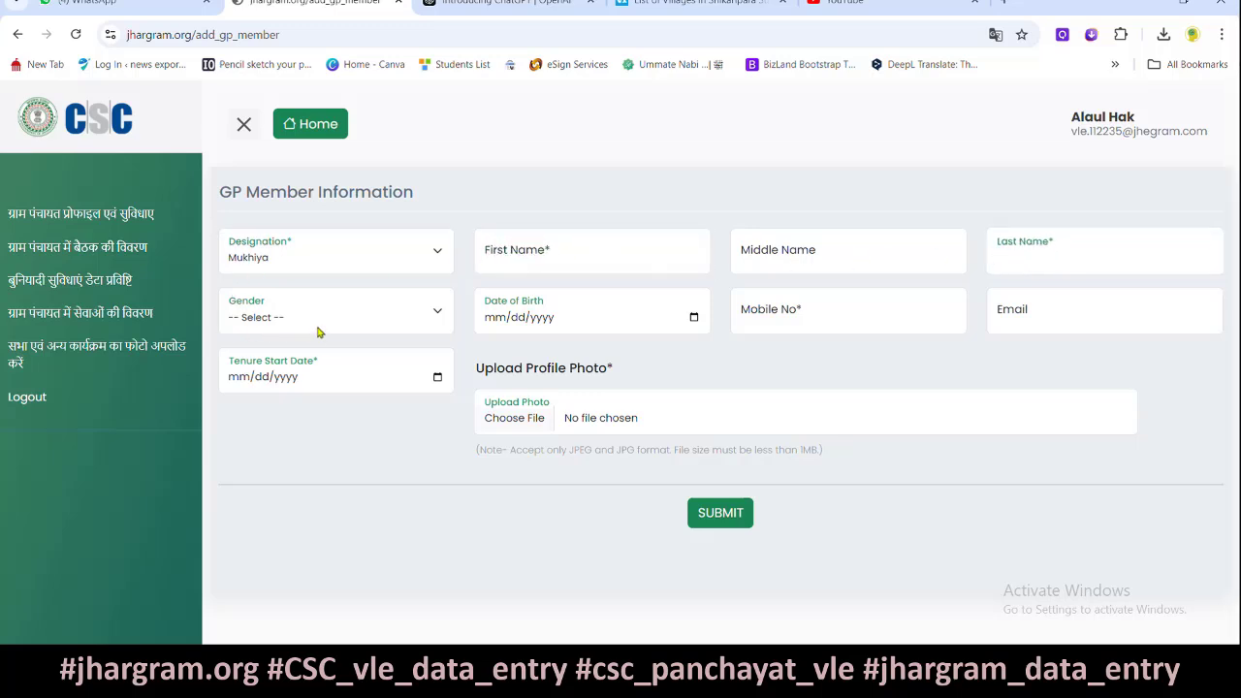
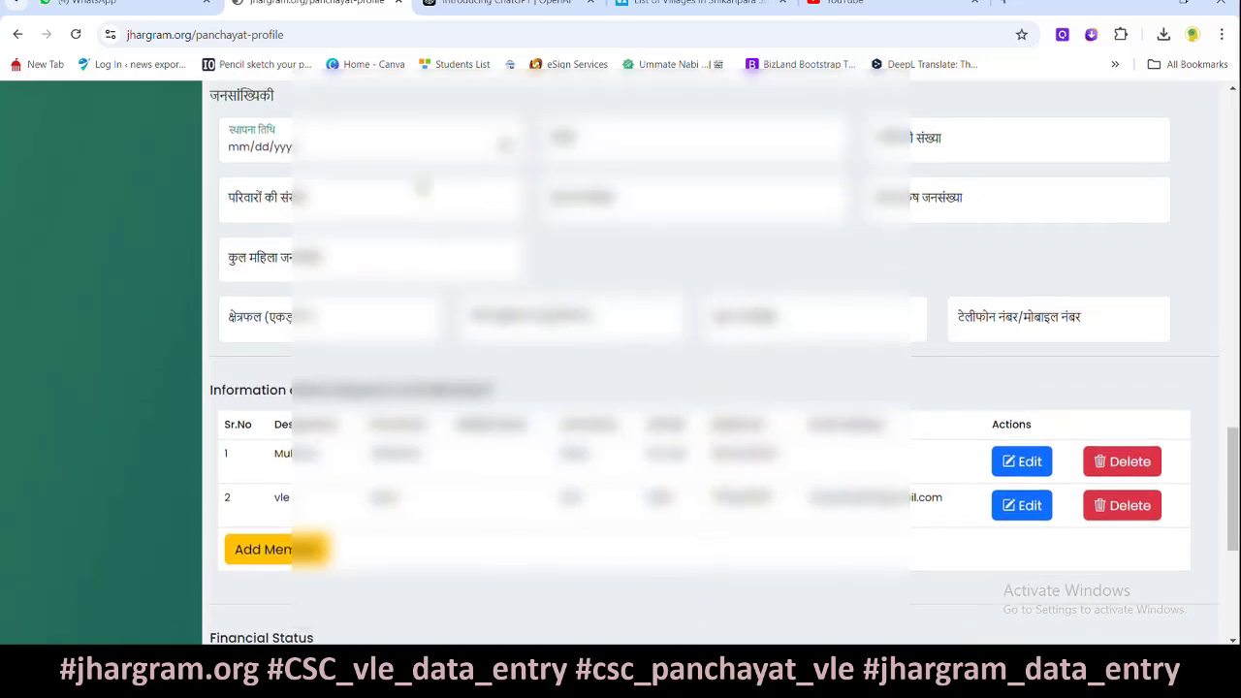
- Look over the designation options in another blank GP member form and return to the panchayat profile
scroll(773, 417, down, 3)
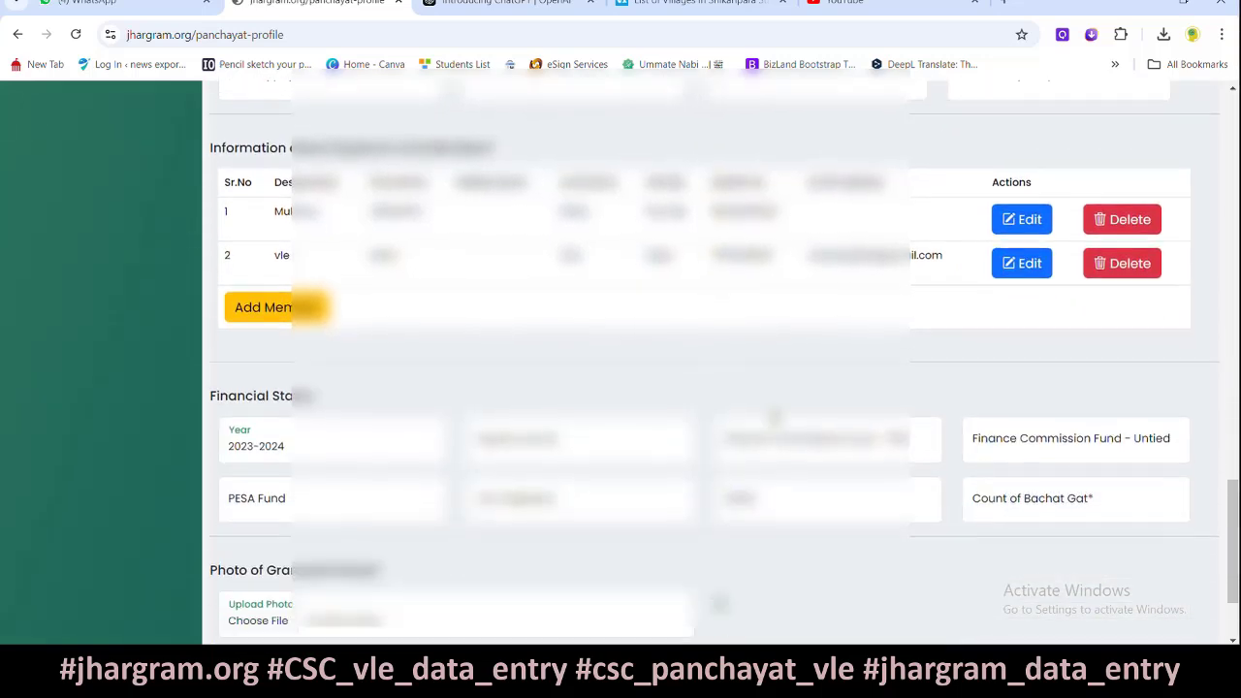
click(289, 310)
click(323, 260)
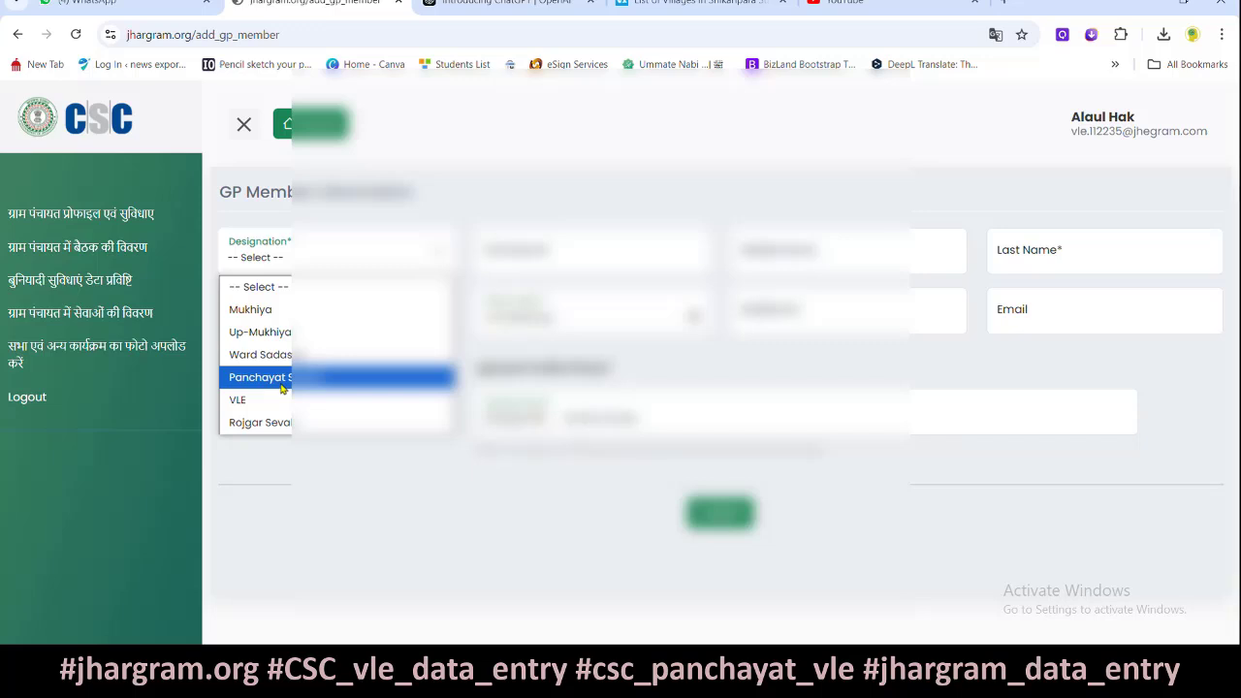
click(690, 377)
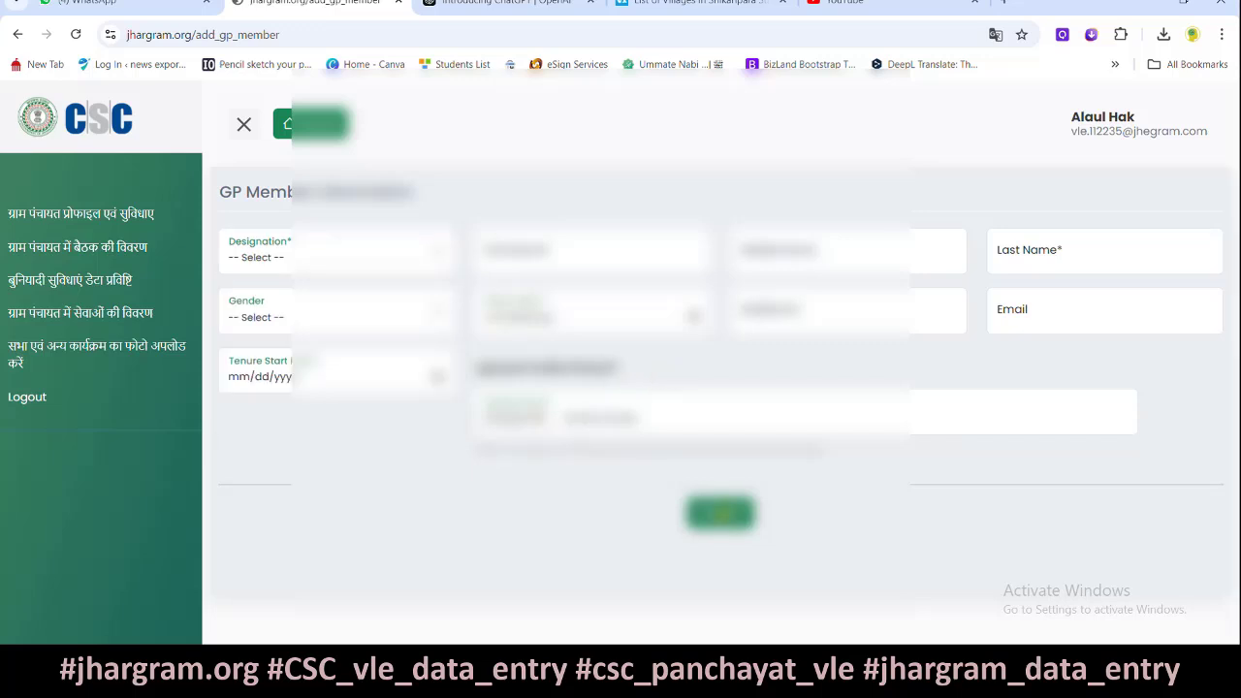
click(96, 226)
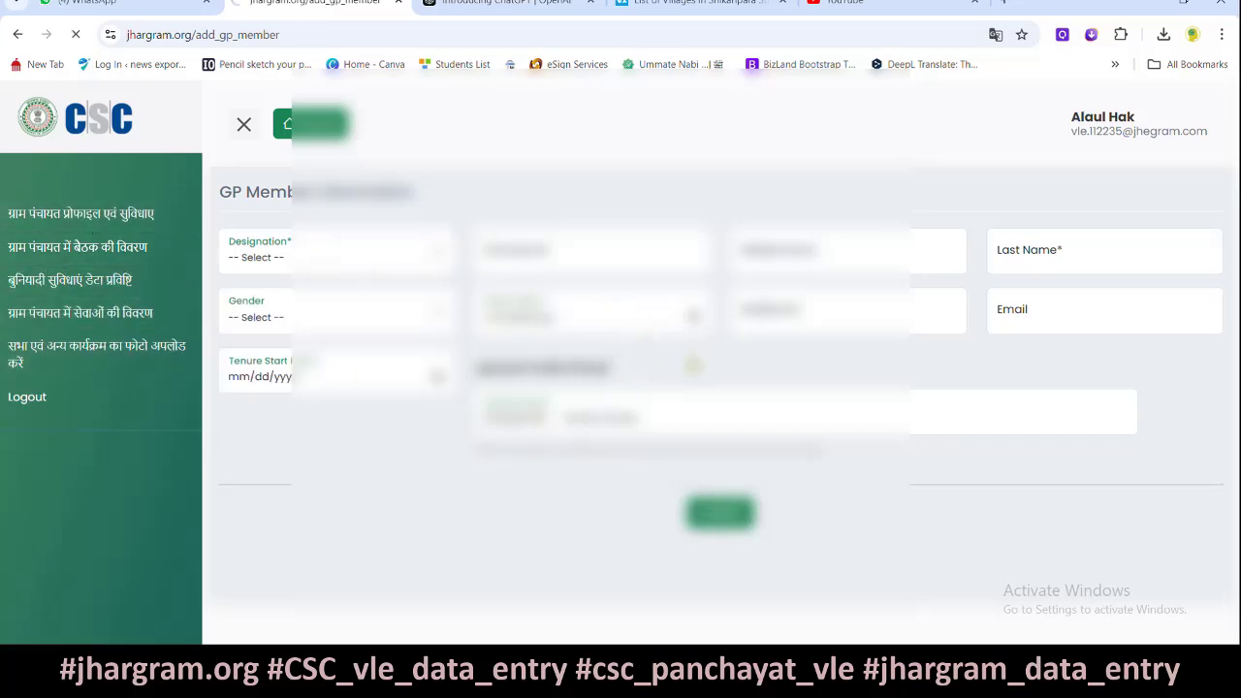
- Examine the Financial Status section at the end of the panchayat profile form
scroll(708, 368, down, 15)
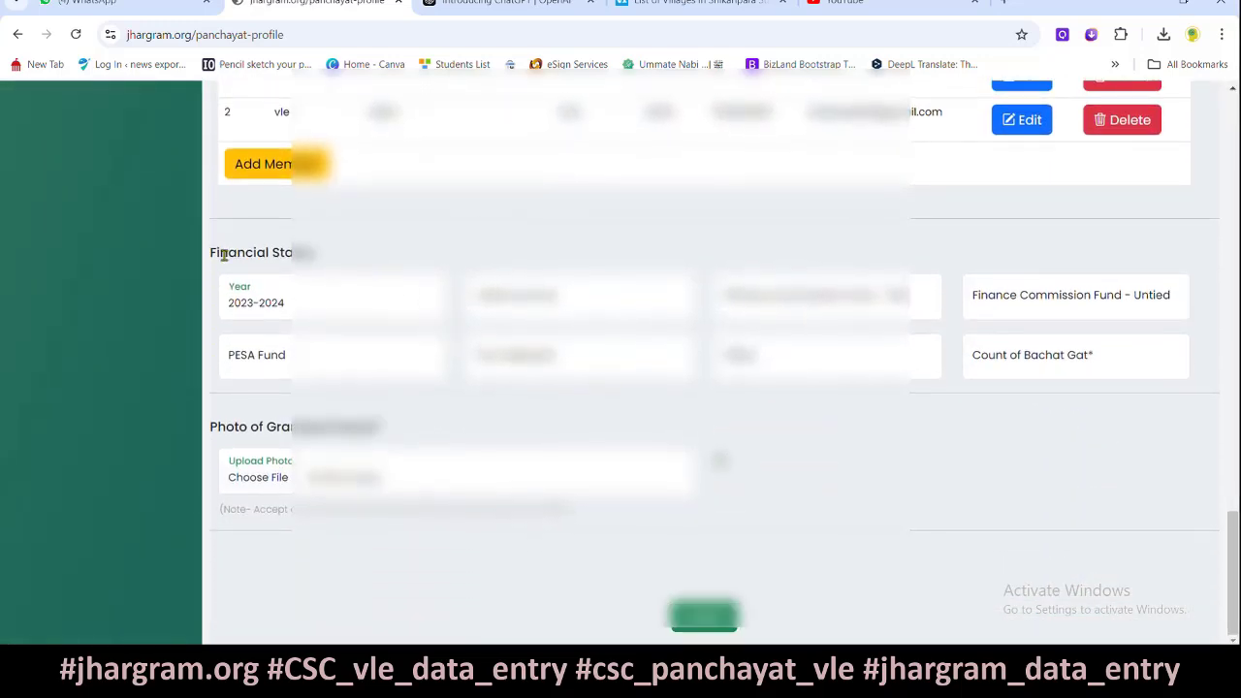
drag(221, 253, 415, 260)
click(425, 264)
drag(208, 254, 337, 259)
click(656, 256)
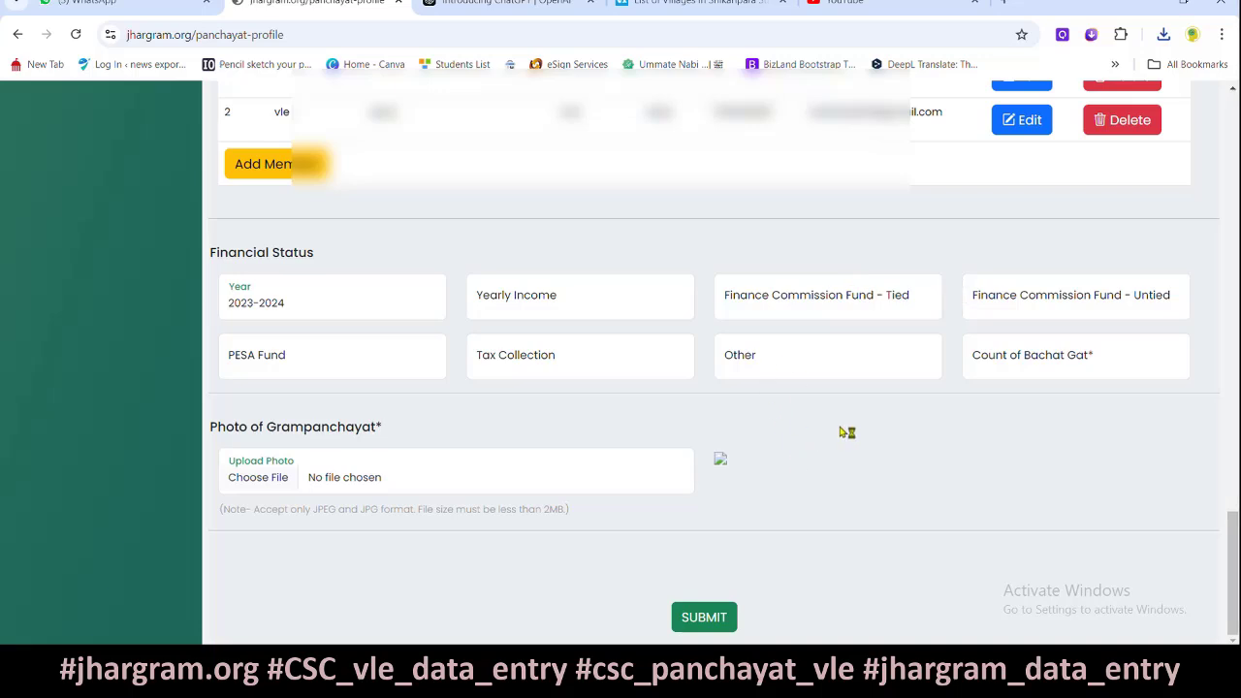
- Switch to the image viewer, check the Panchayat Funds menu and 2023-2024 fund details in the Meri Panchayat screenshots, and return to the form
mouse_move(857, 669)
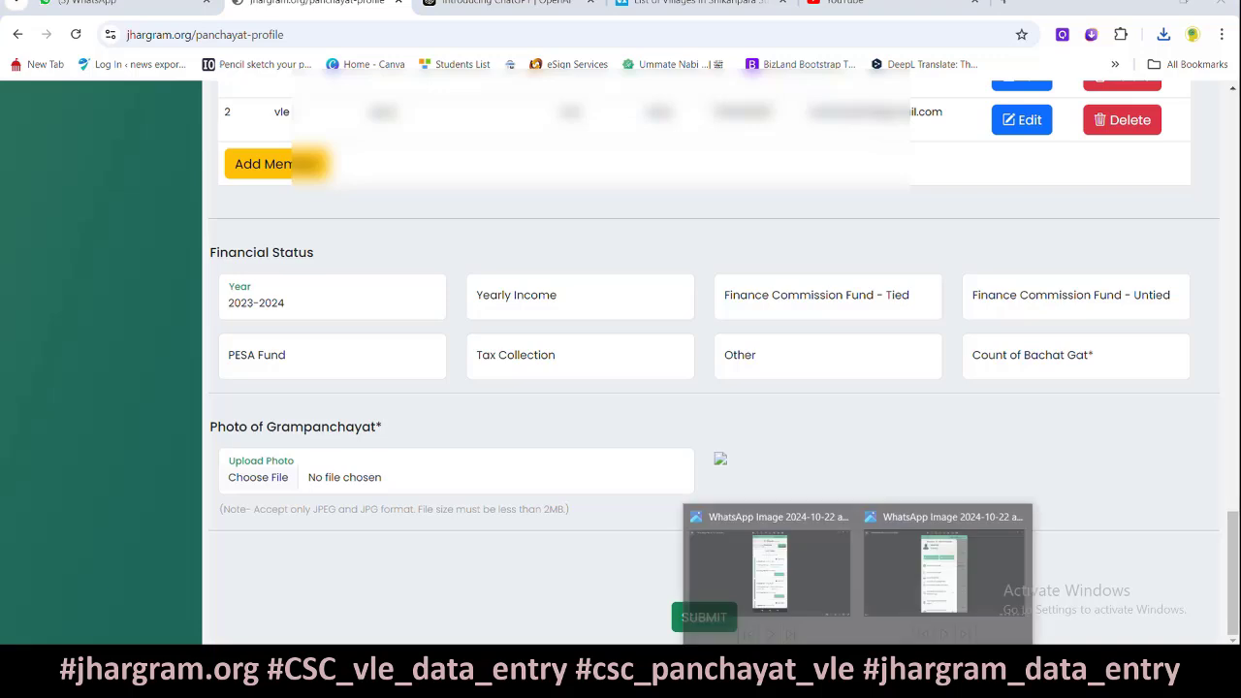
click(936, 587)
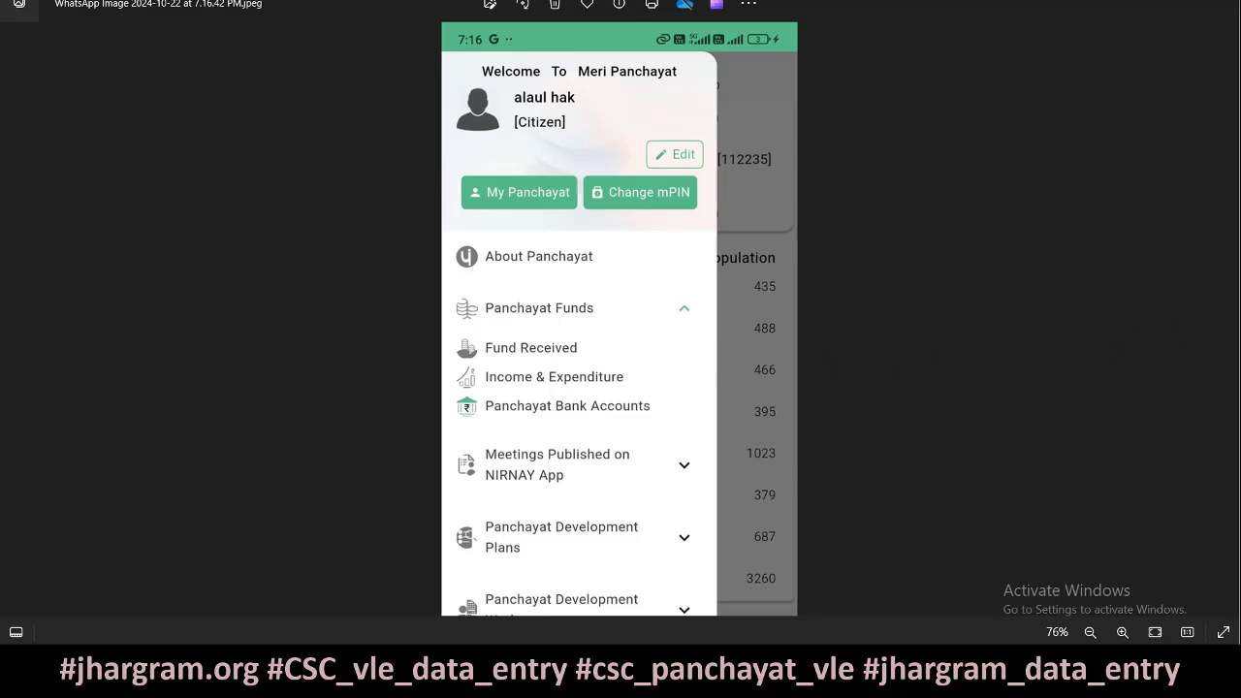
mouse_move(826, 625)
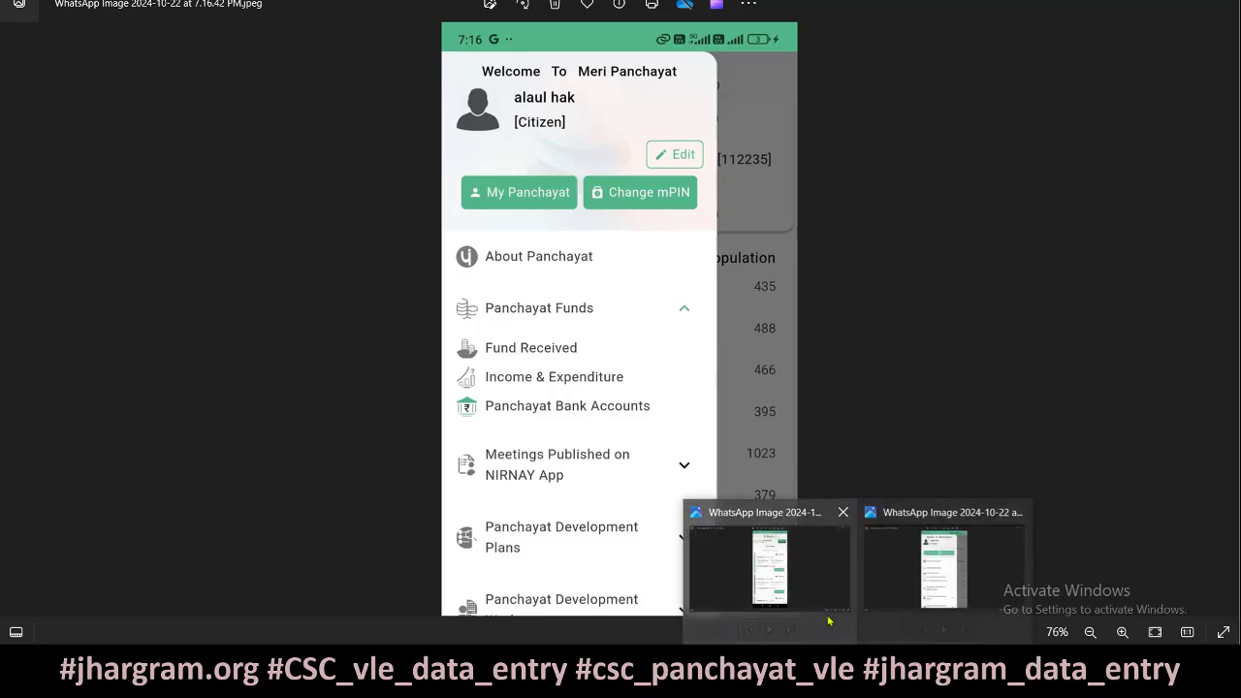
click(946, 557)
scroll(576, 267, up, 4)
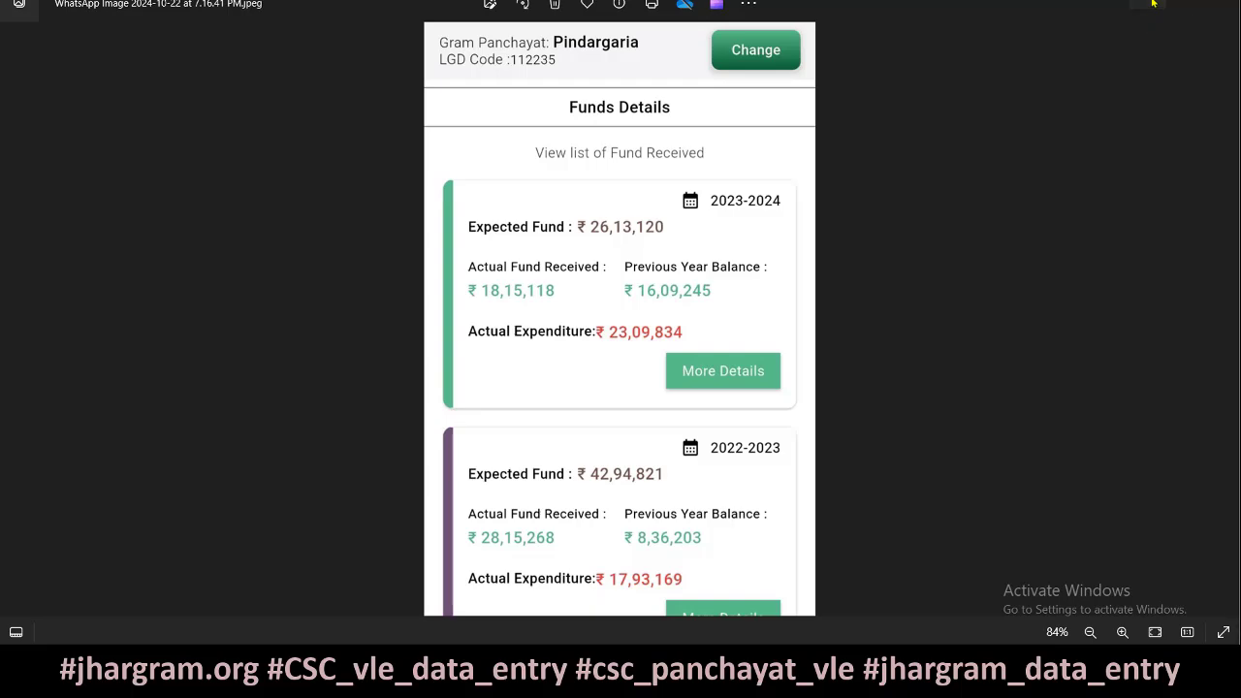
key(Right)
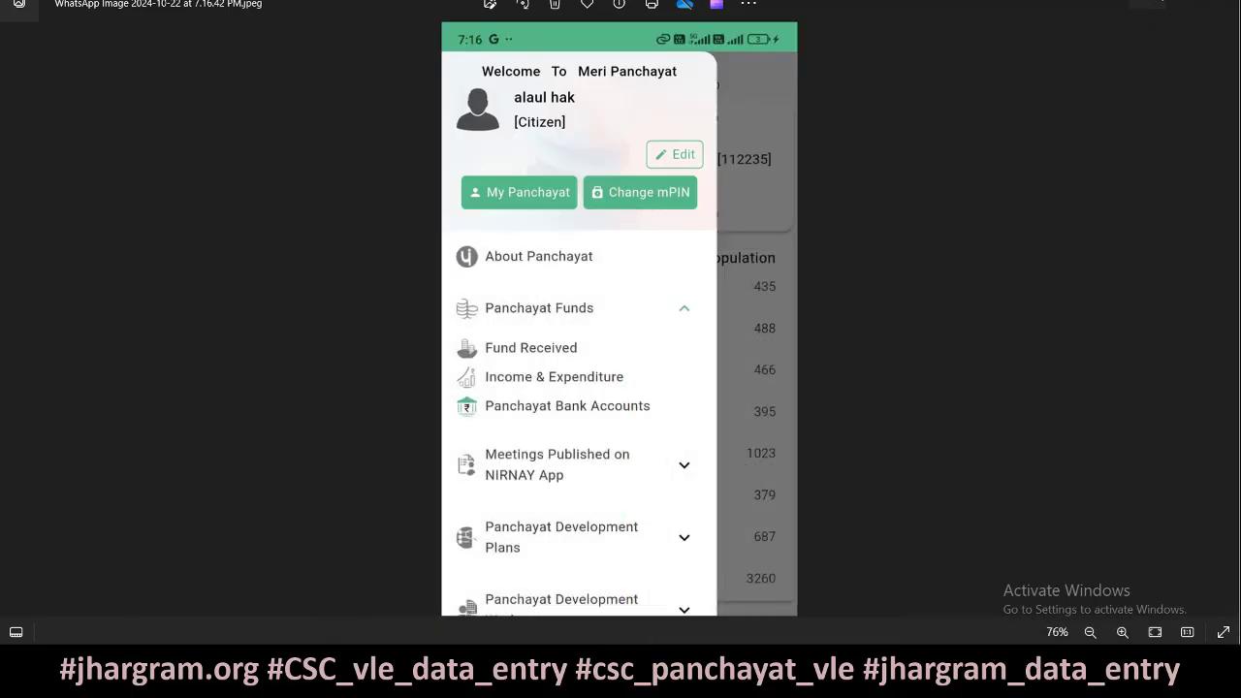
click(1133, 4)
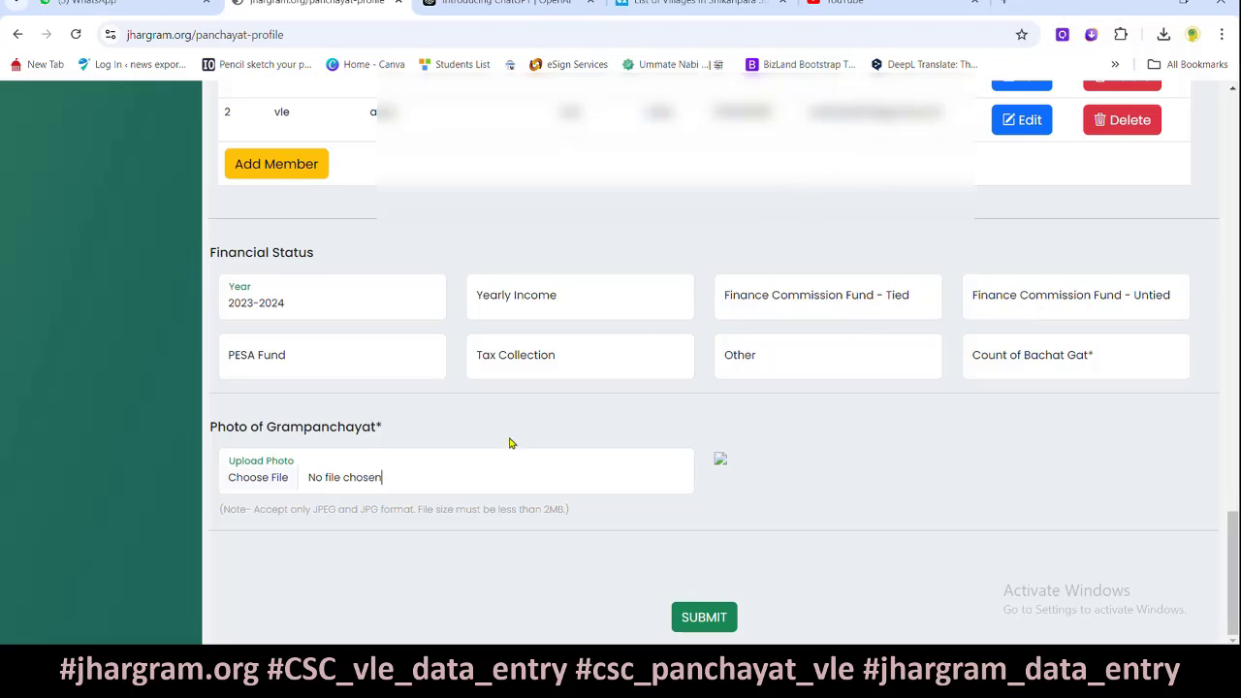
- Open ChatGPT from the OpenAI page and ask it to split Rs. 1815118 into separate 60% and 40% amounts
click(512, 2)
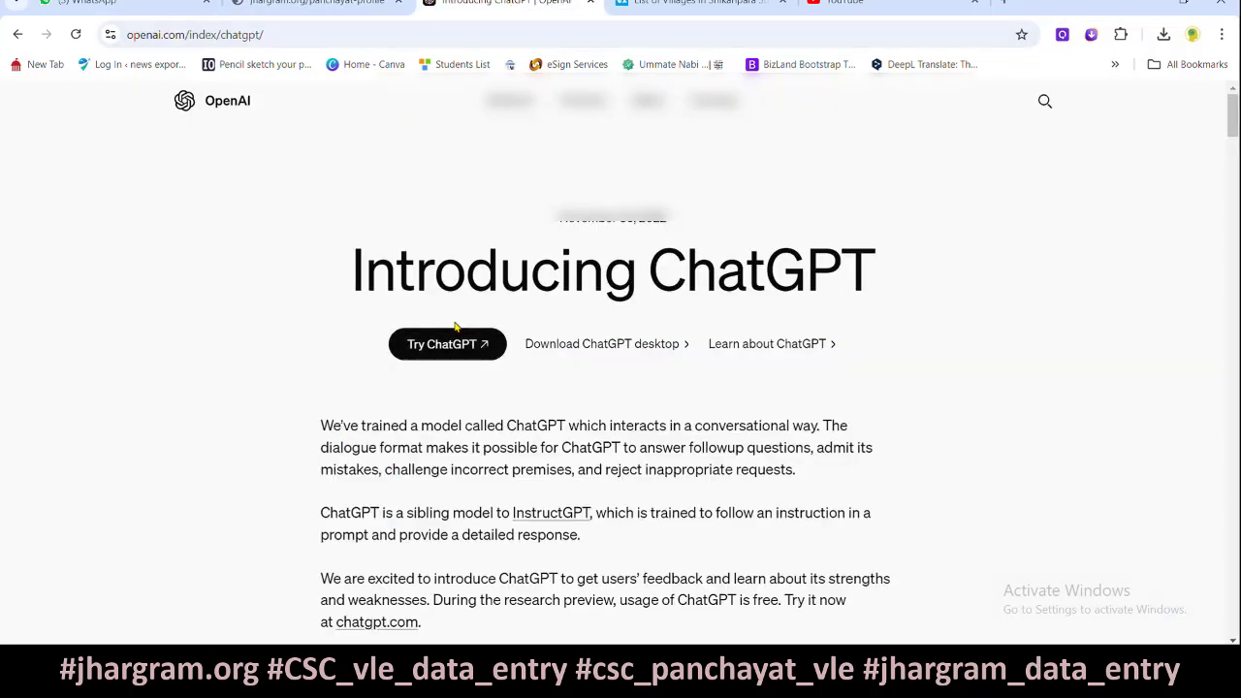
click(435, 351)
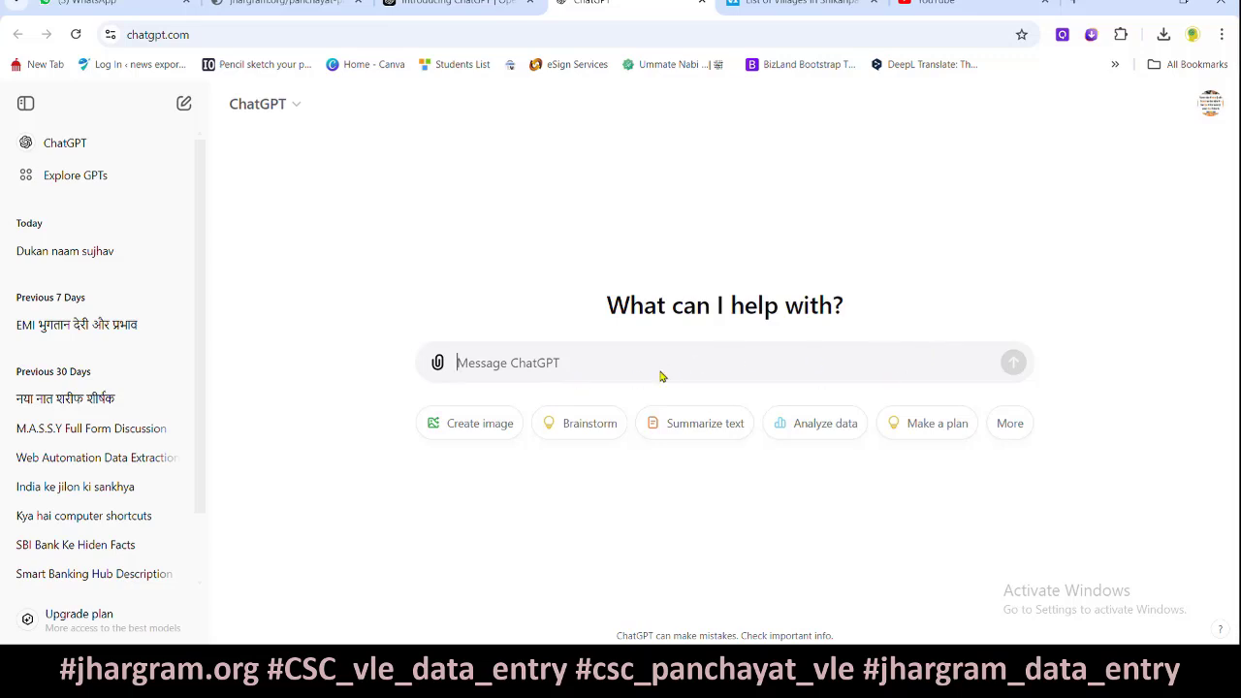
text(Rs. 1815118 iska 60% aur 40% me alag alag kare amount)
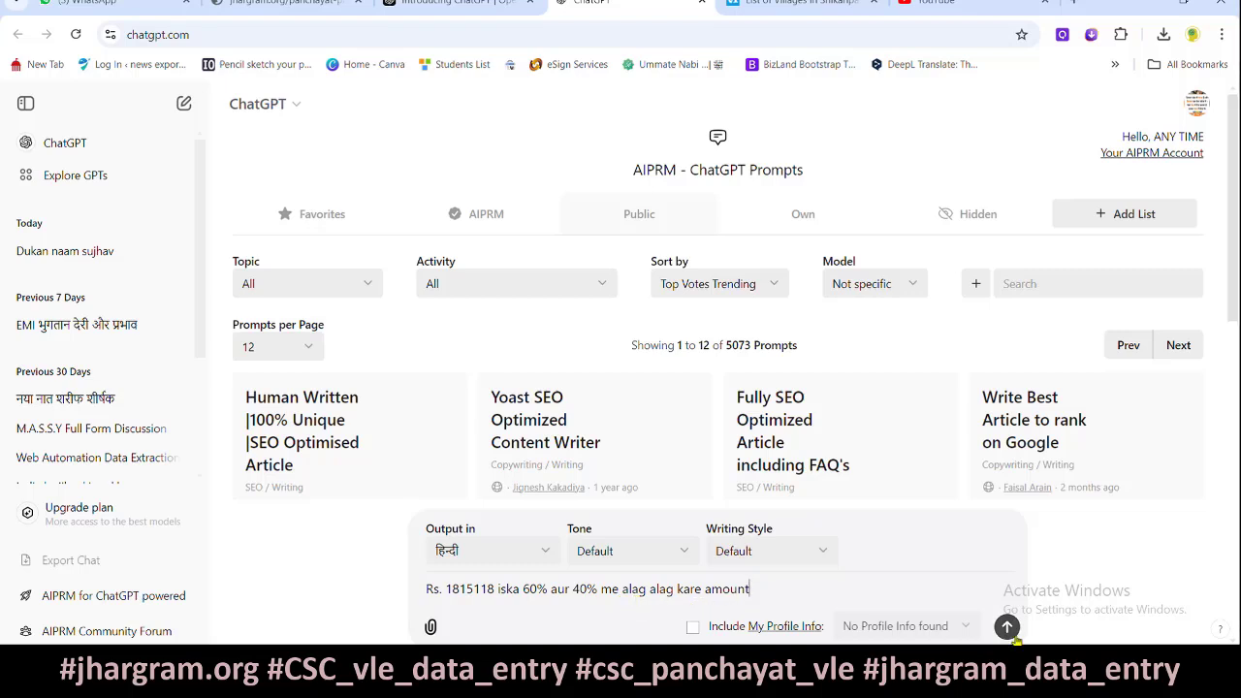
click(1007, 627)
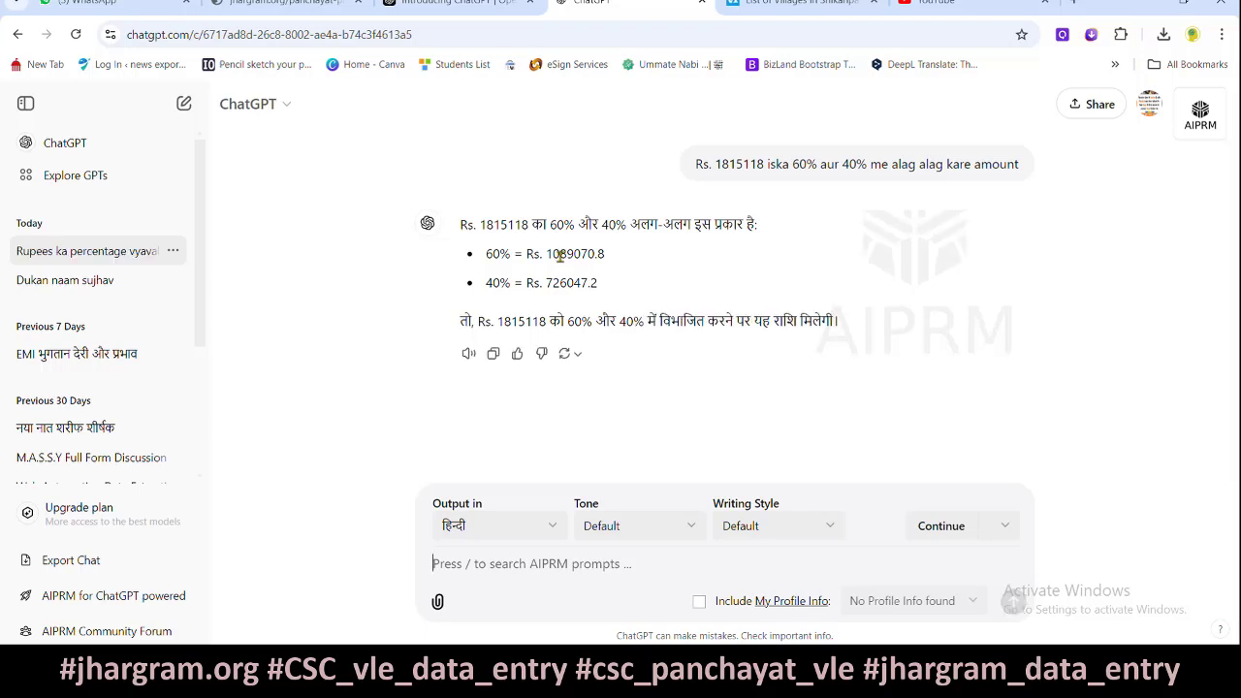
- Copy the 60% amount 1089070 from the ChatGPT answer and return to the panchayat profile form
mouse_move(560, 254)
mouse_down()
mouse_move(577, 255)
mouse_move(565, 283)
mouse_move(549, 285)
mouse_move(586, 290)
mouse_move(589, 258)
mouse_move(548, 283)
mouse_move(549, 257)
mouse_up()
click(622, 278)
right_click(562, 253)
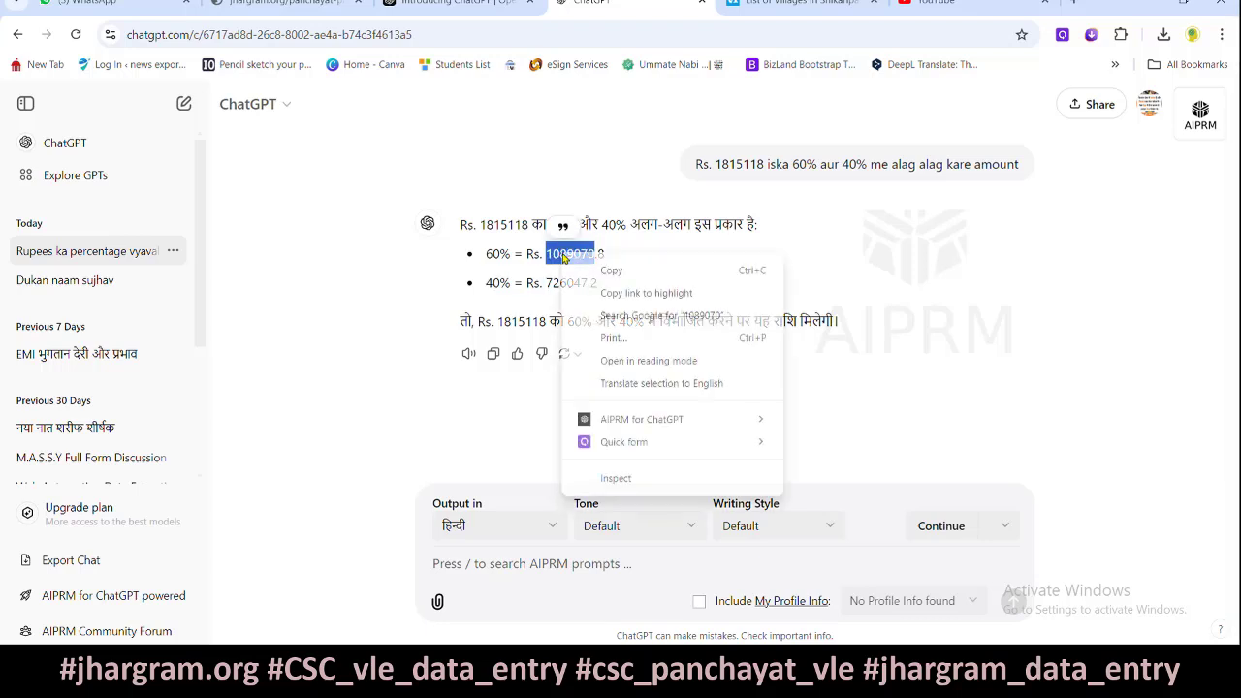
click(609, 268)
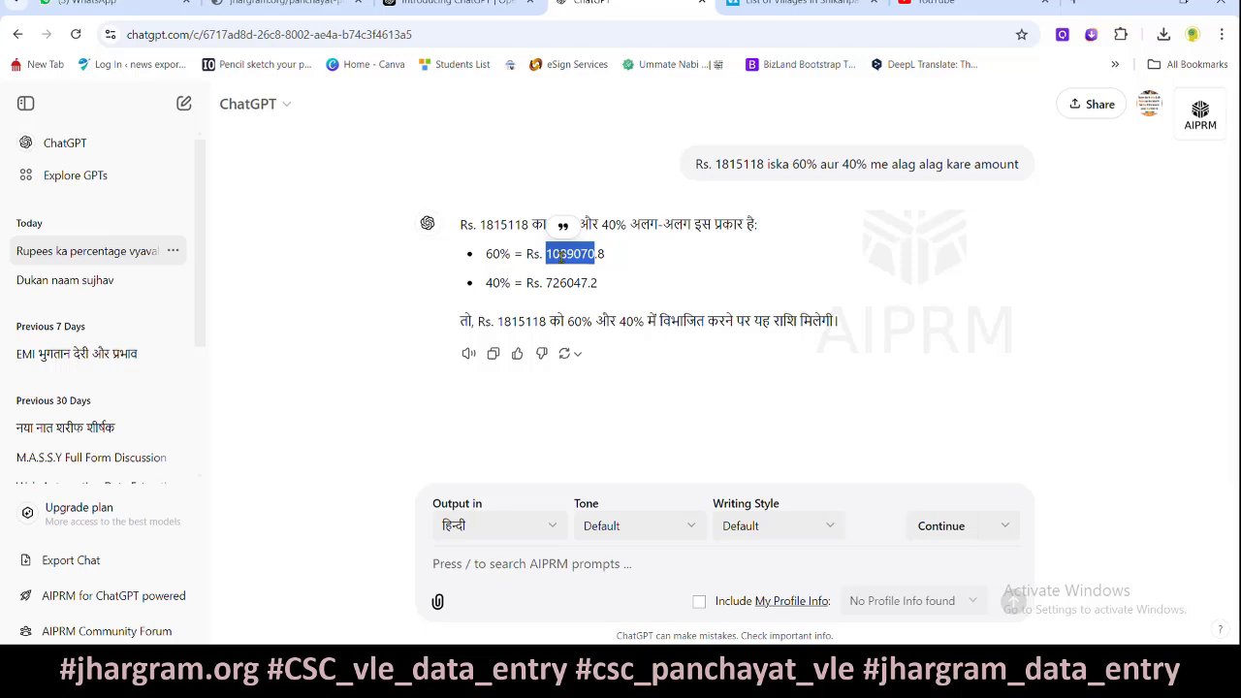
click(466, 4)
click(325, 6)
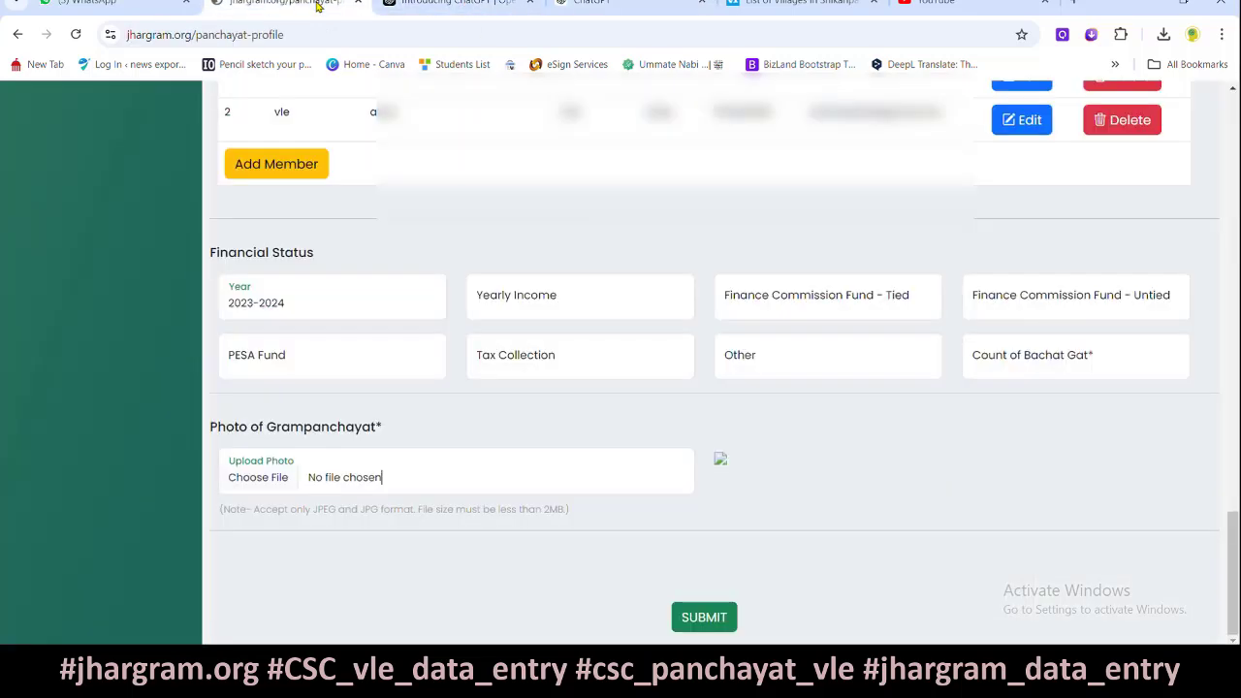
click(863, 306)
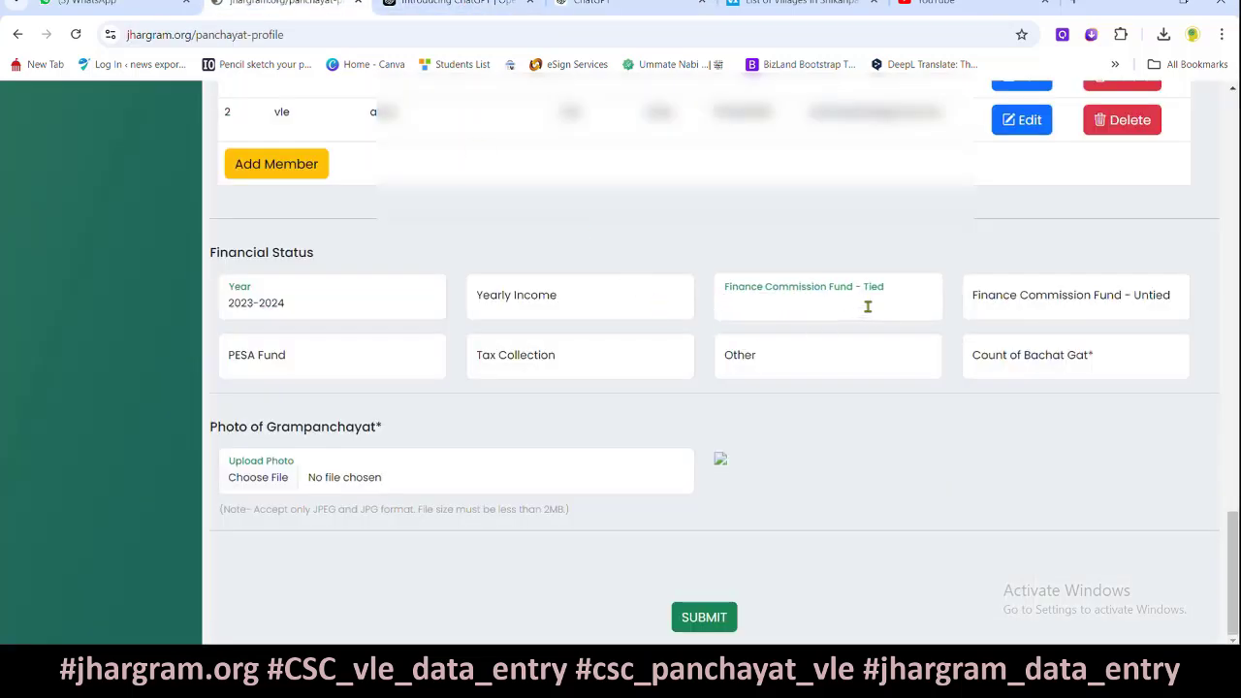
click(1049, 303)
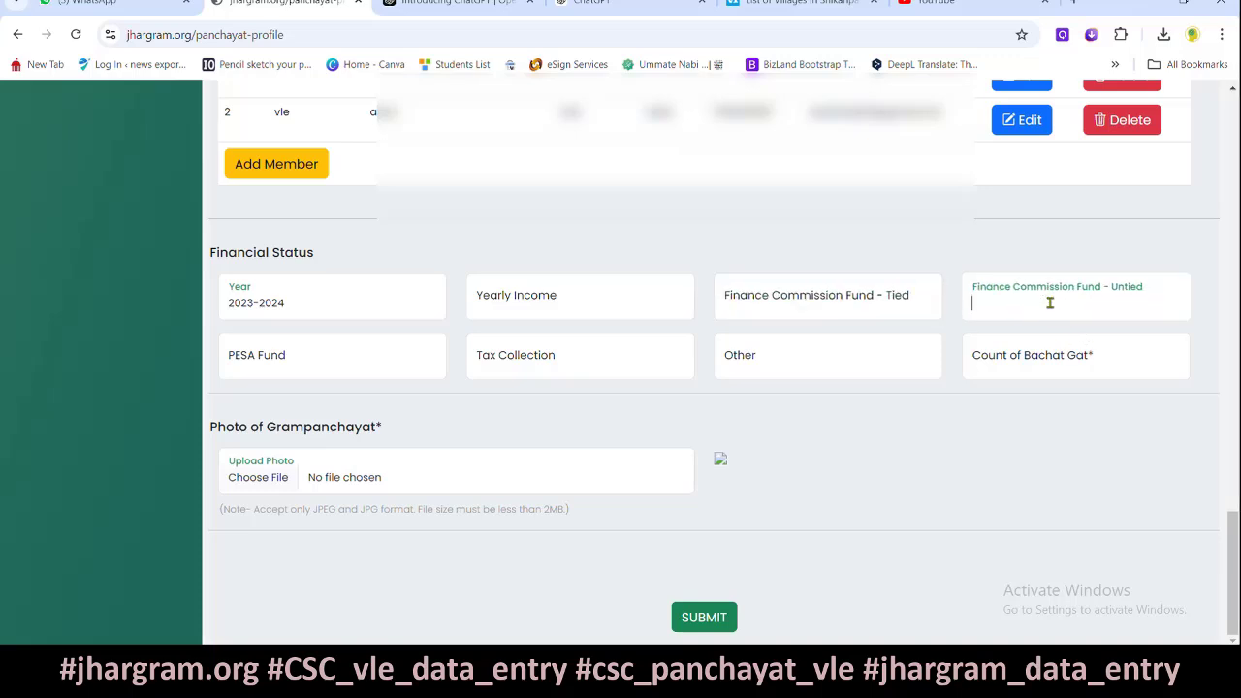
click(307, 365)
click(503, 366)
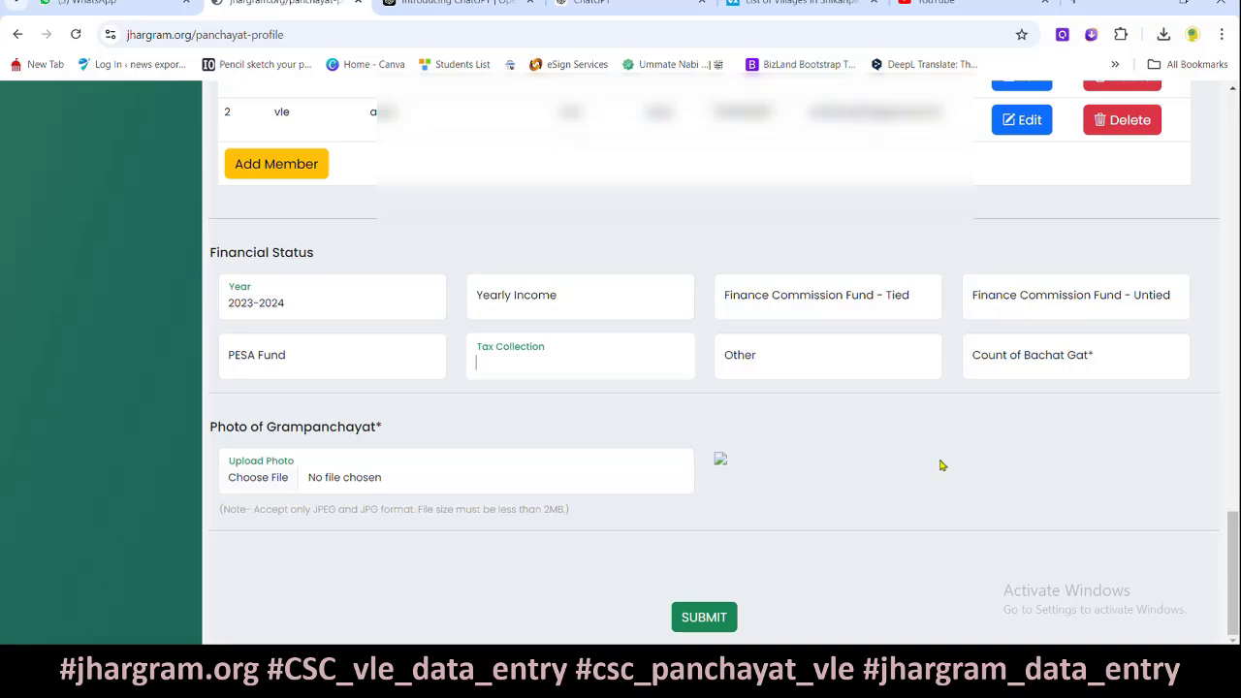
drag(213, 429, 568, 443)
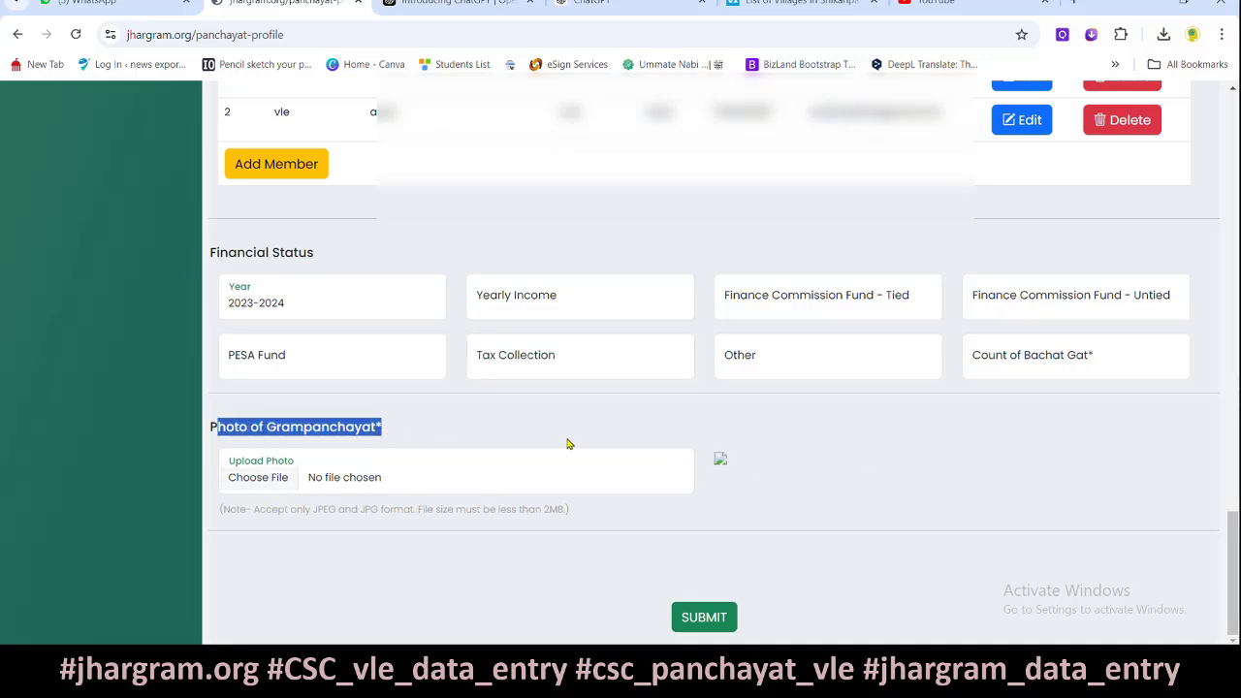
click(568, 443)
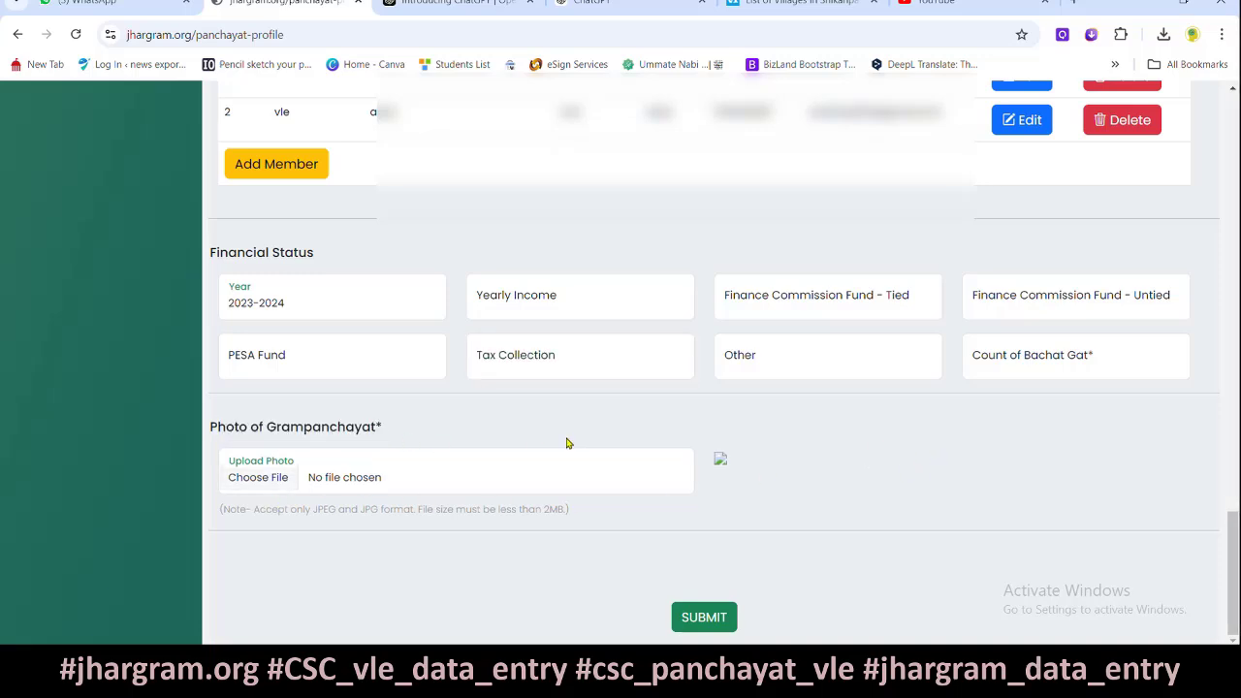
- Choose WhatsApp Image 2024-10-22 at 5.20.44 PM from the Bank folder in Downloads as the Grampanchayat photo
click(262, 491)
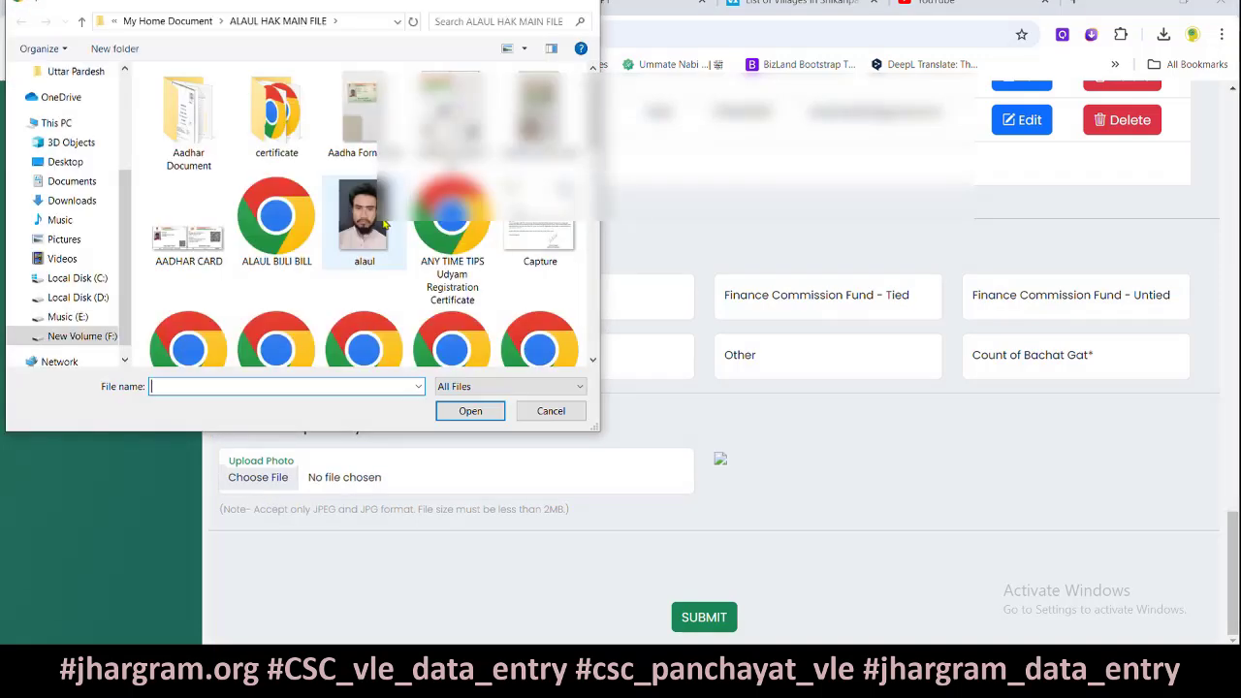
click(78, 202)
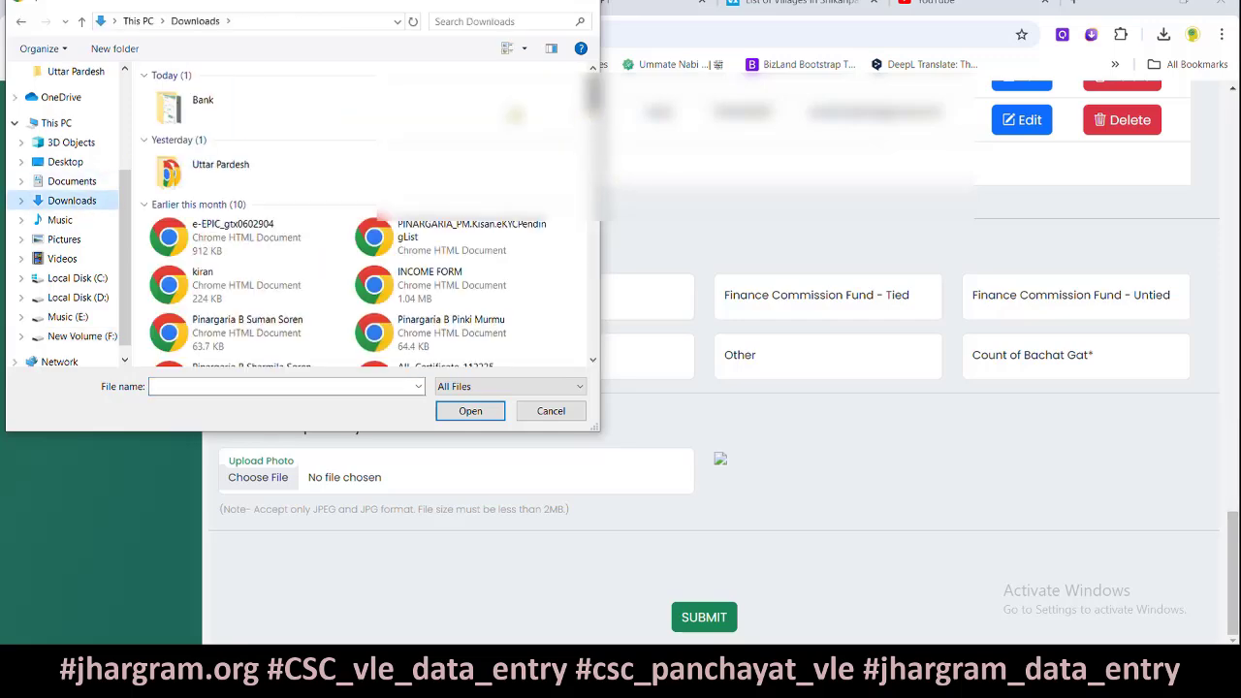
double_click(258, 115)
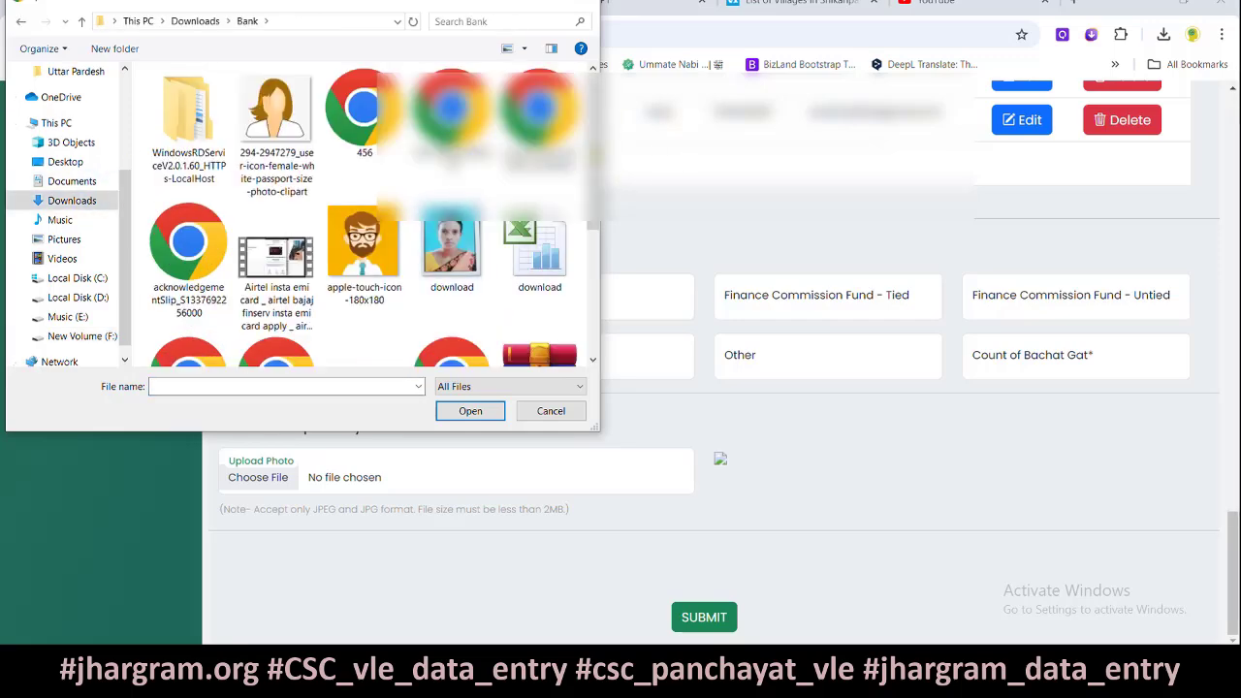
scroll(600, 314, down, 3)
click(275, 291)
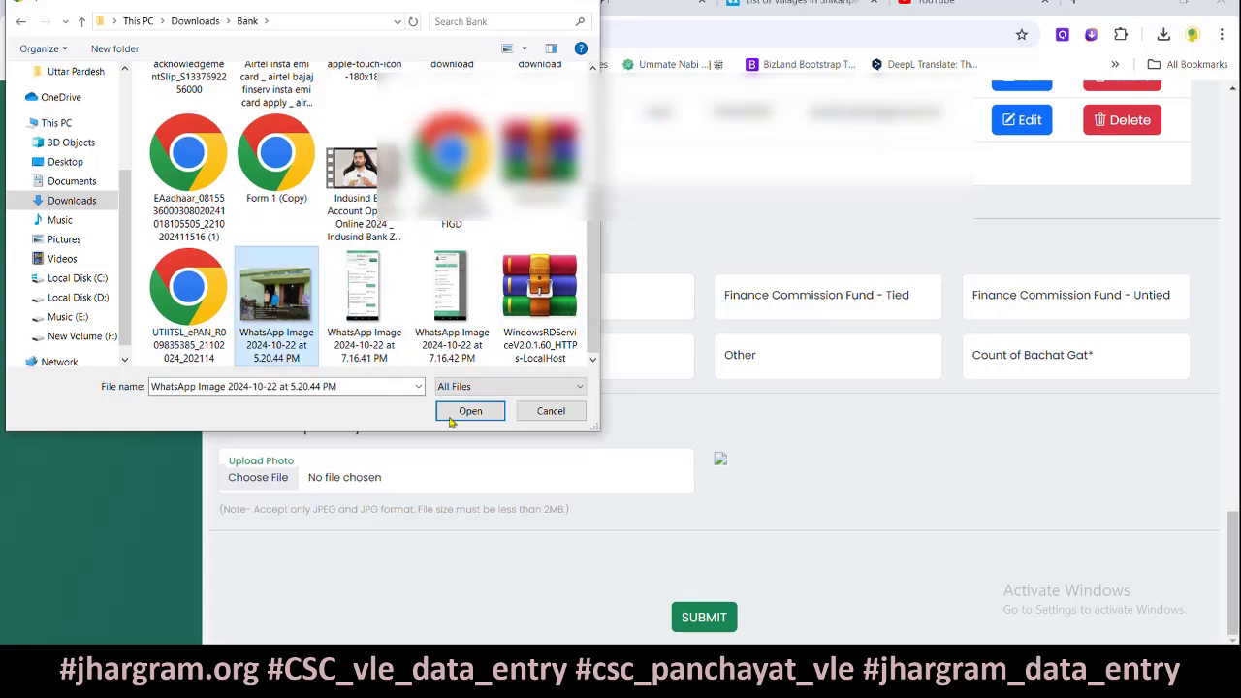
click(465, 411)
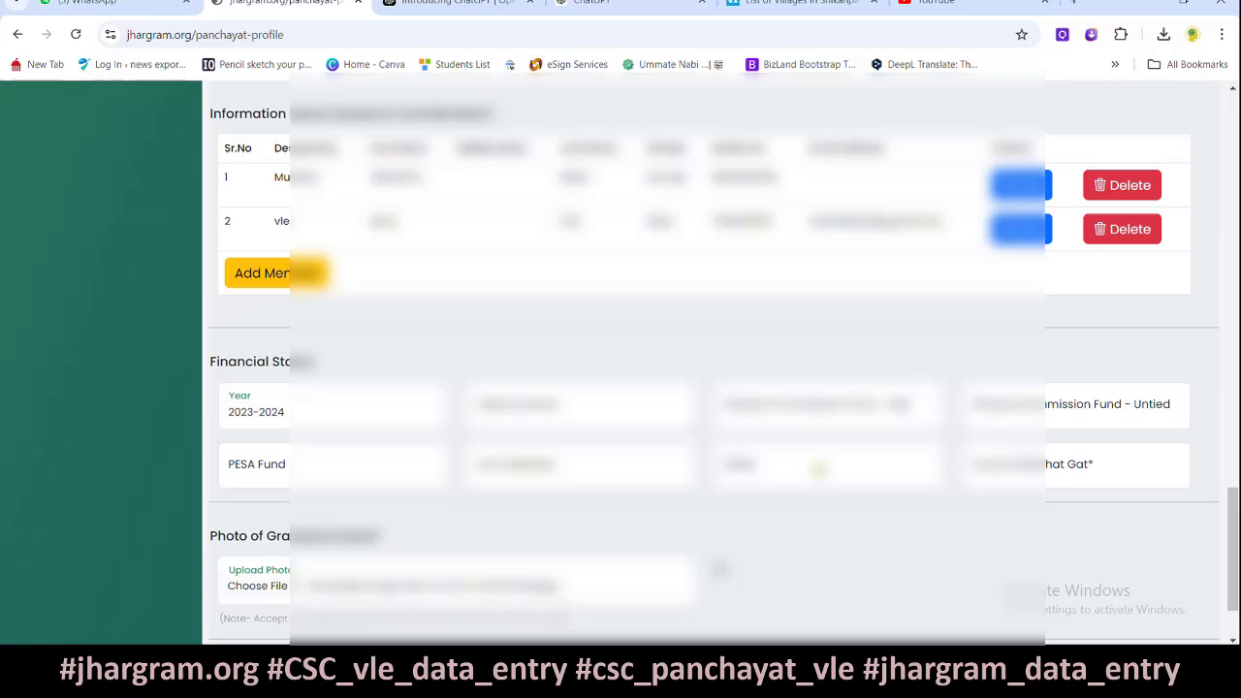
- Review the profile form from the district details down to the photo section for missing entries
scroll(820, 469, up, 20)
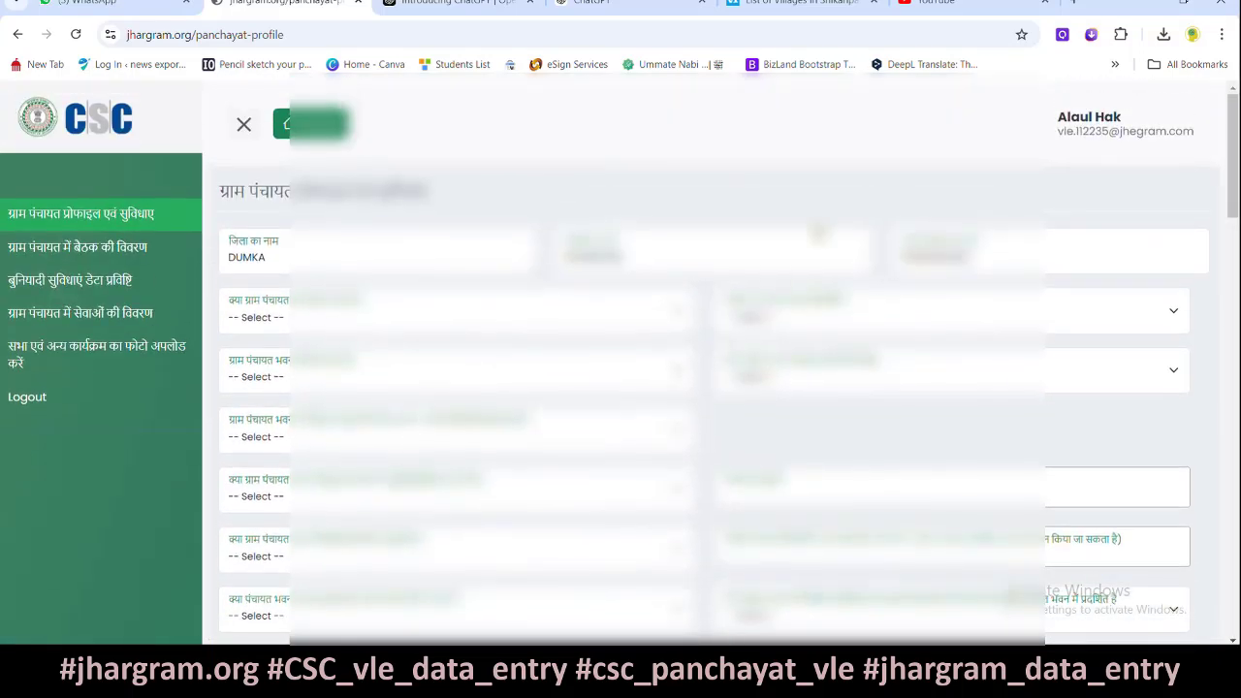
scroll(948, 148, down, 12)
scroll(718, 364, down, 4)
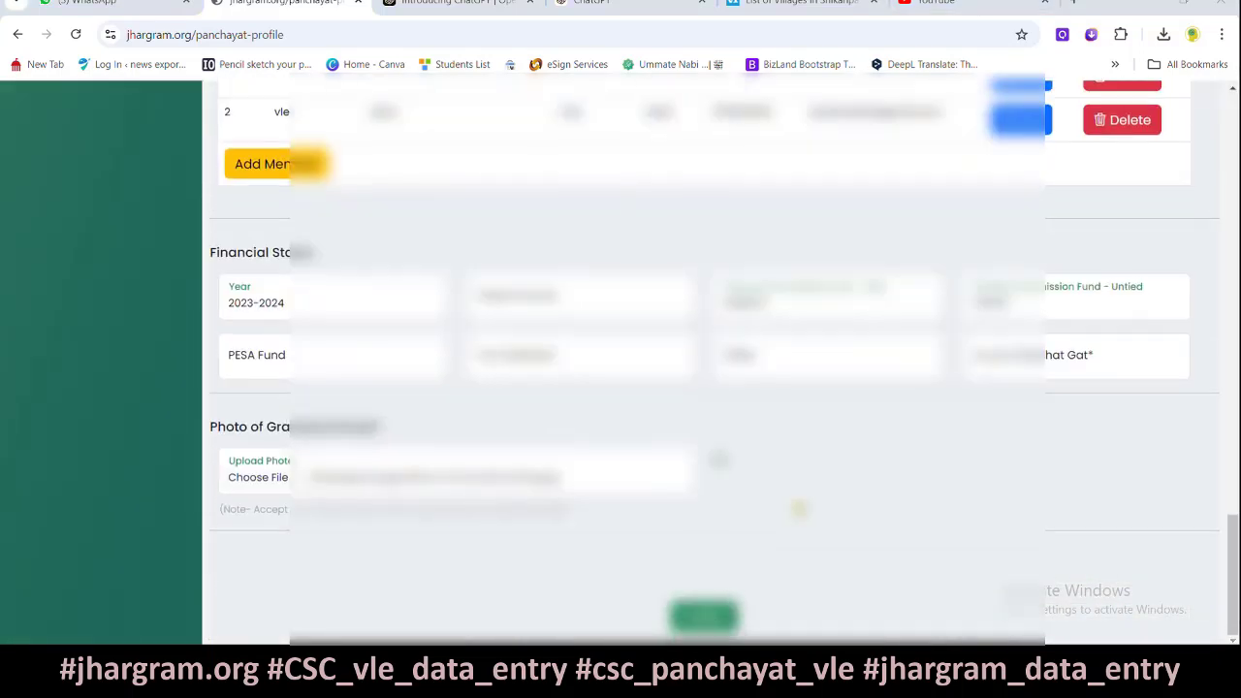
scroll(718, 364, up, 4)
scroll(717, 364, up, 4)
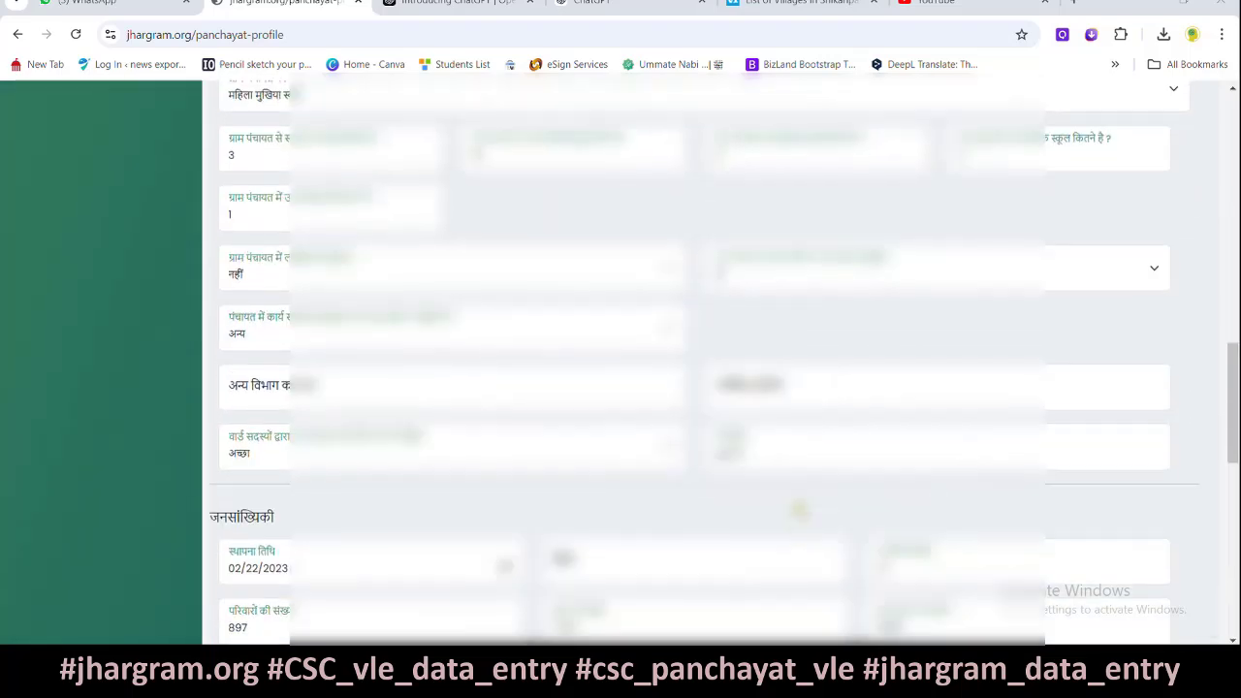
scroll(717, 364, down, 8)
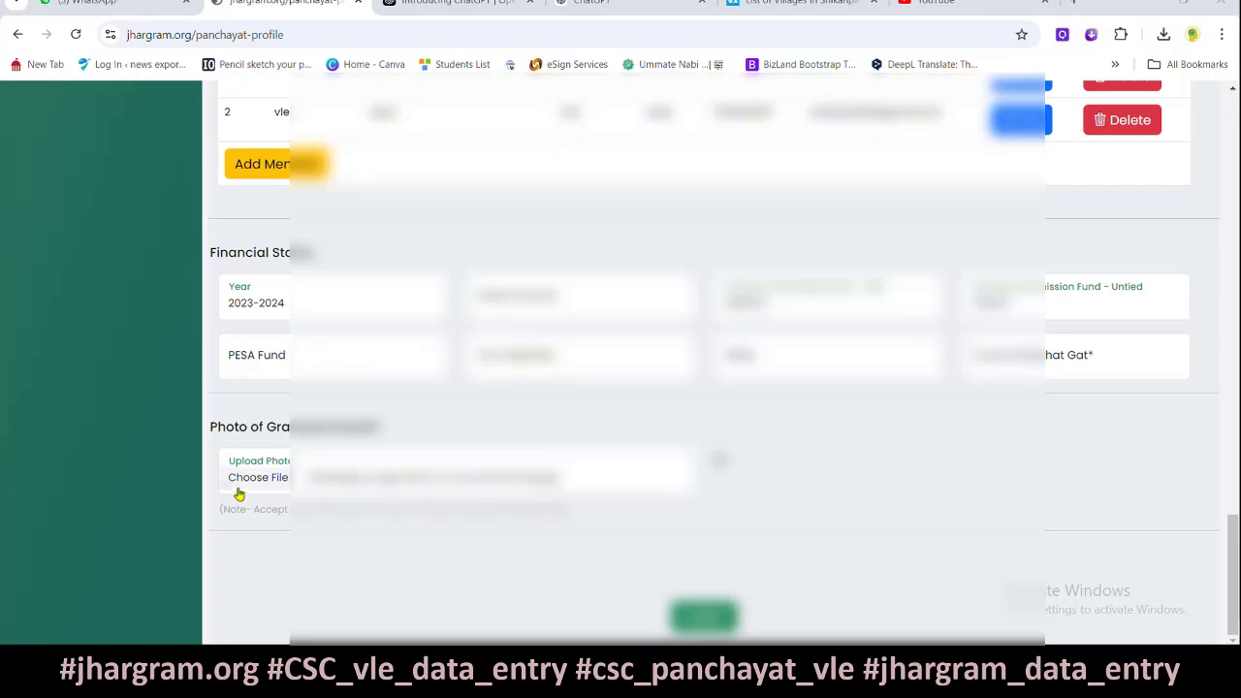
scroll(718, 459, up, 10)
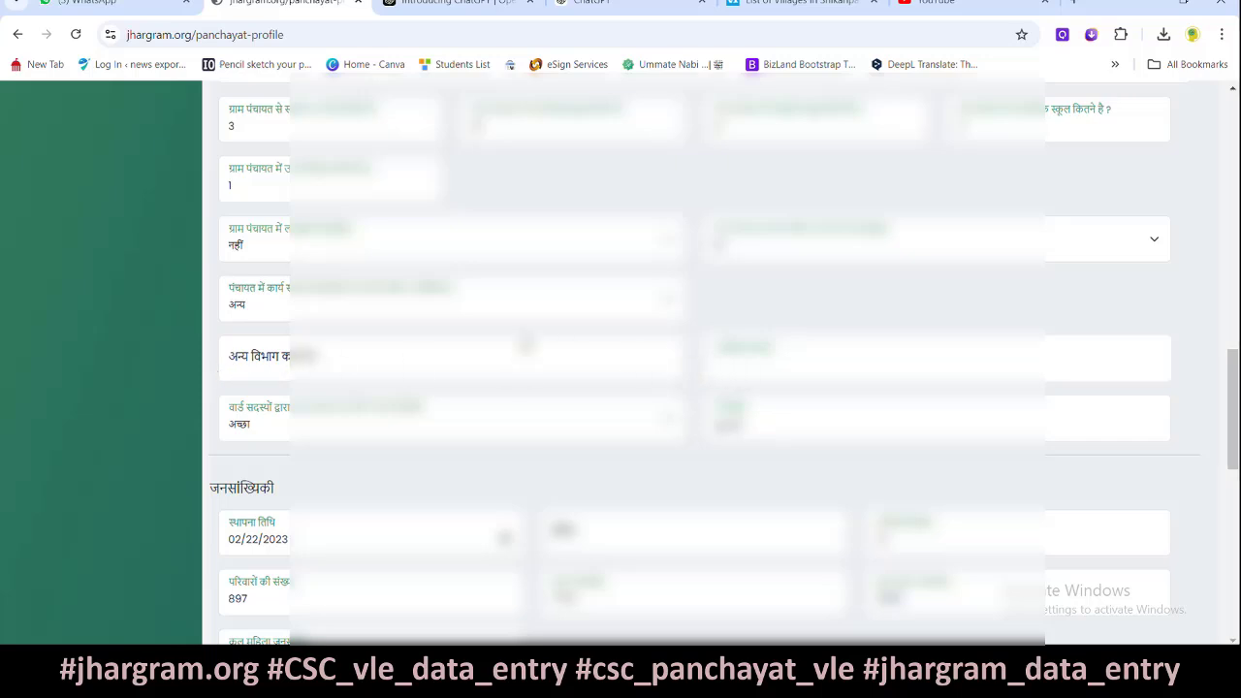
- Choose अन्य as the departmental support needed, enter chapa kal as the other department's name, and fill in the expected support
click(257, 312)
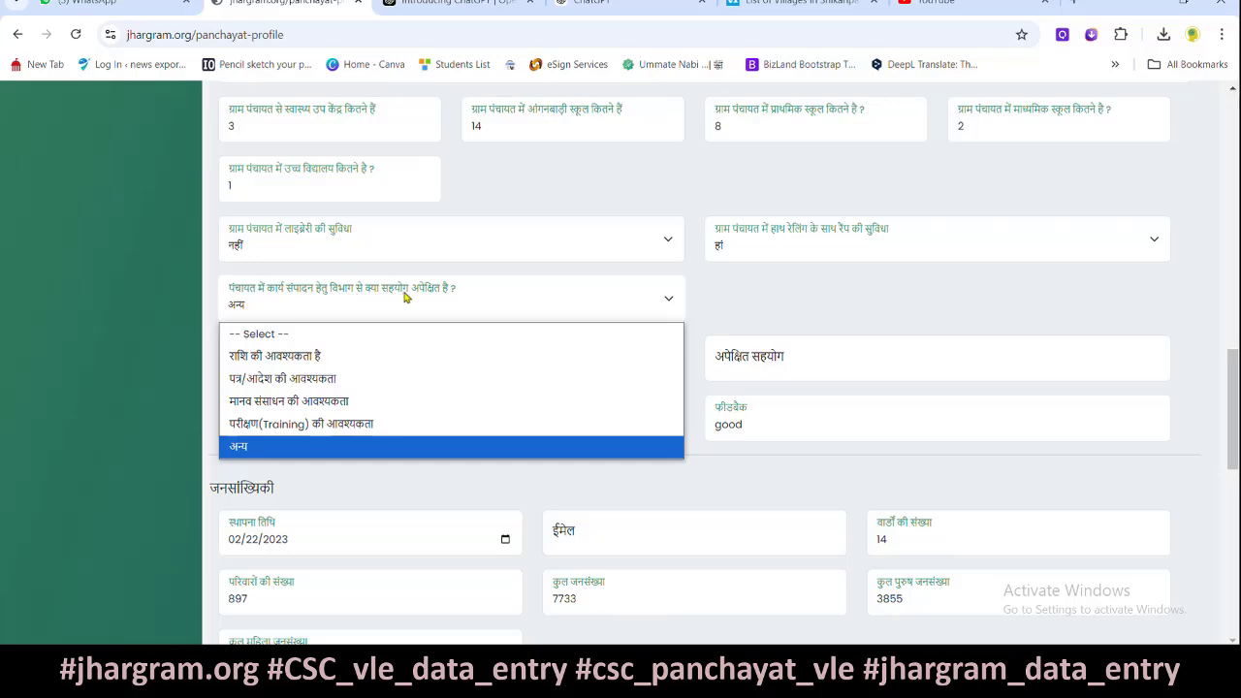
click(815, 327)
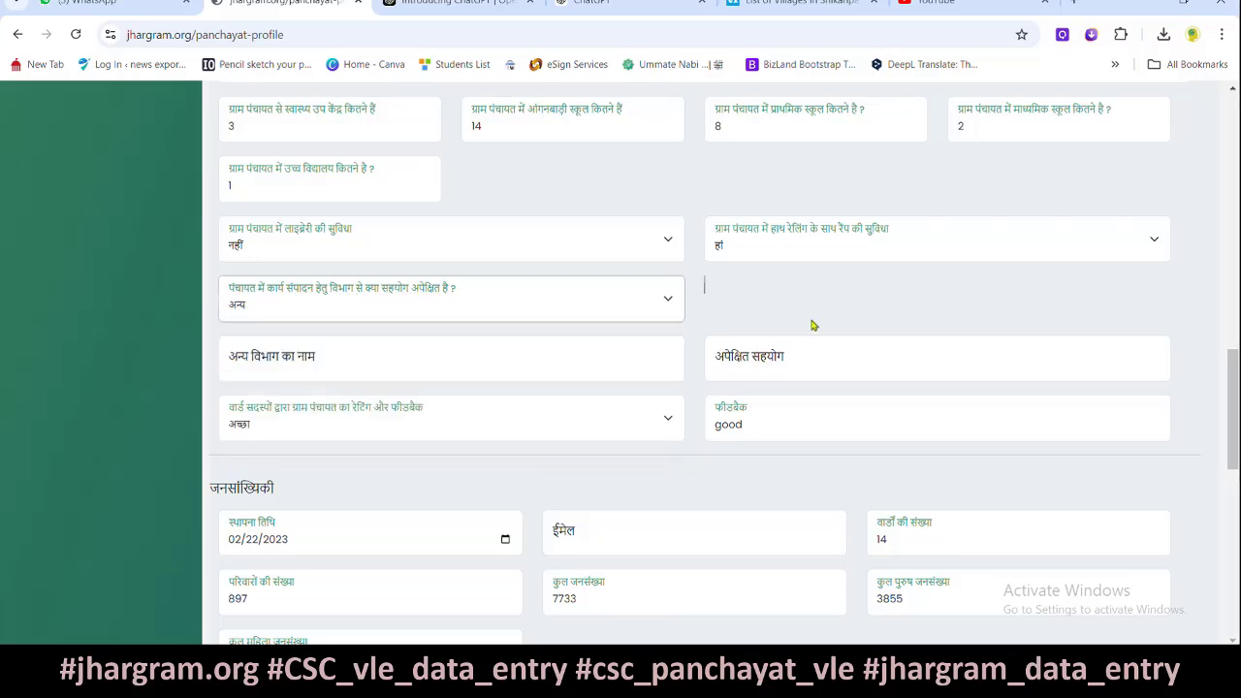
click(389, 307)
click(272, 449)
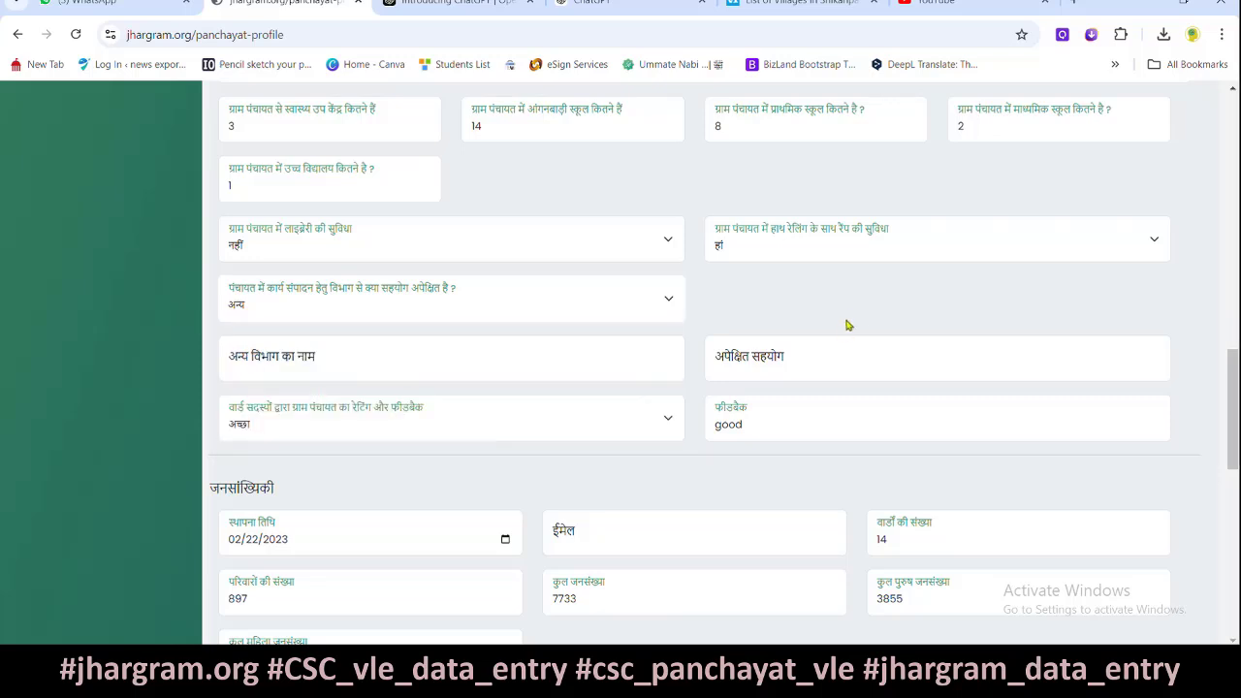
click(257, 365)
click(902, 306)
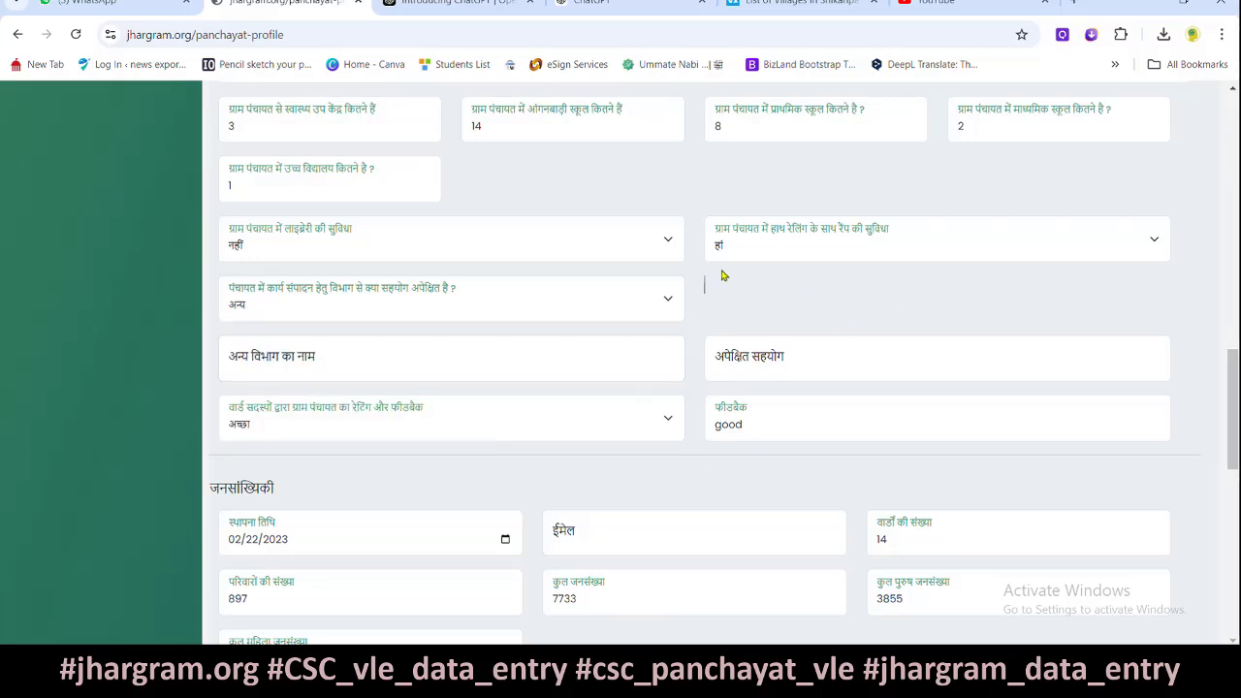
click(321, 352)
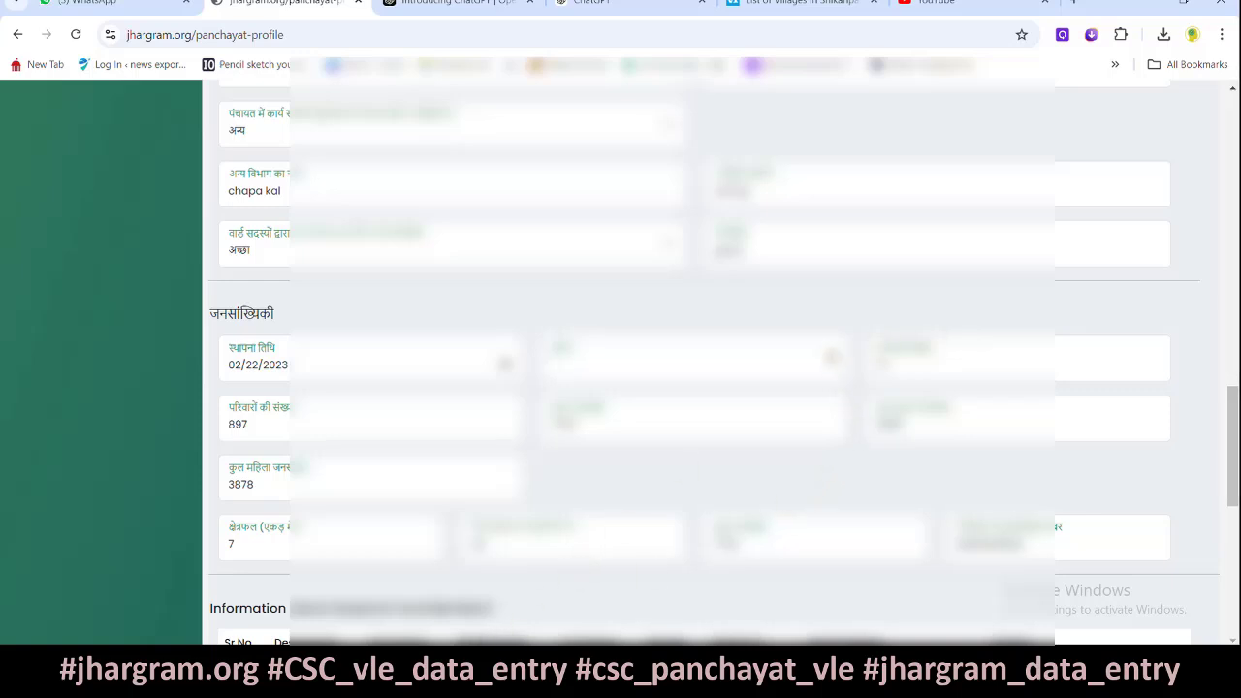
- Paste the panchayat's e-mail address into the demographics section and try to submit the profile
click(626, 359)
key(ctrl+v)
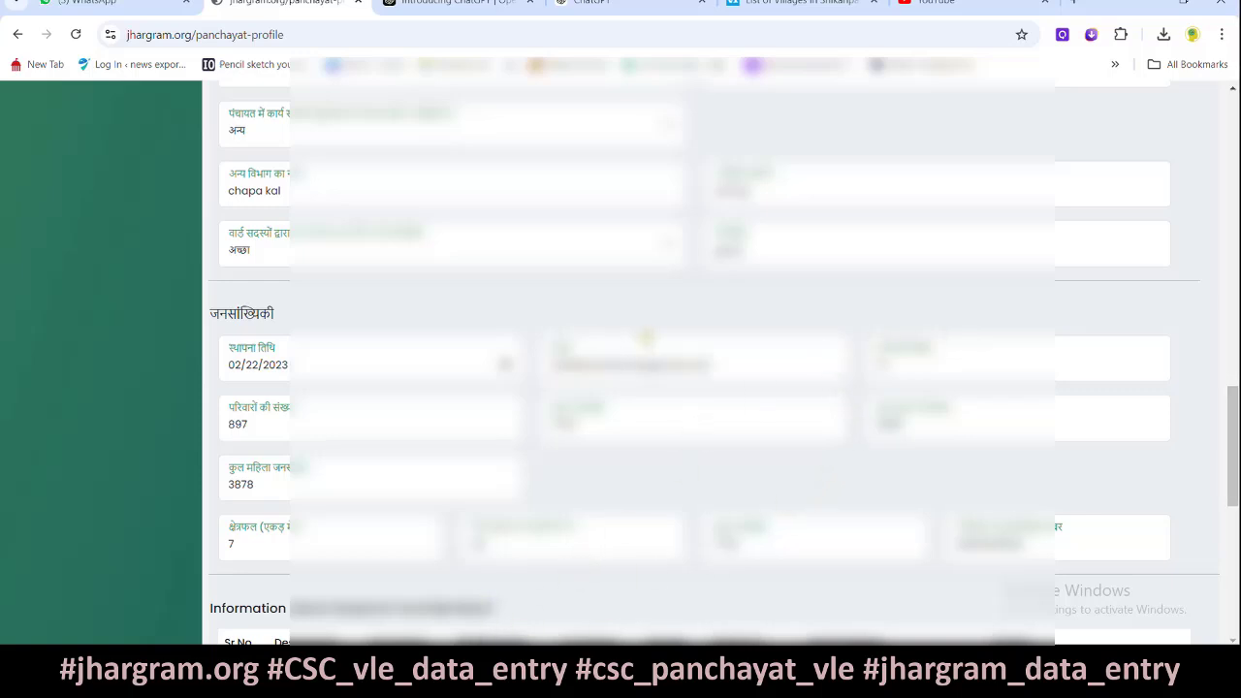
scroll(796, 431, down, 10)
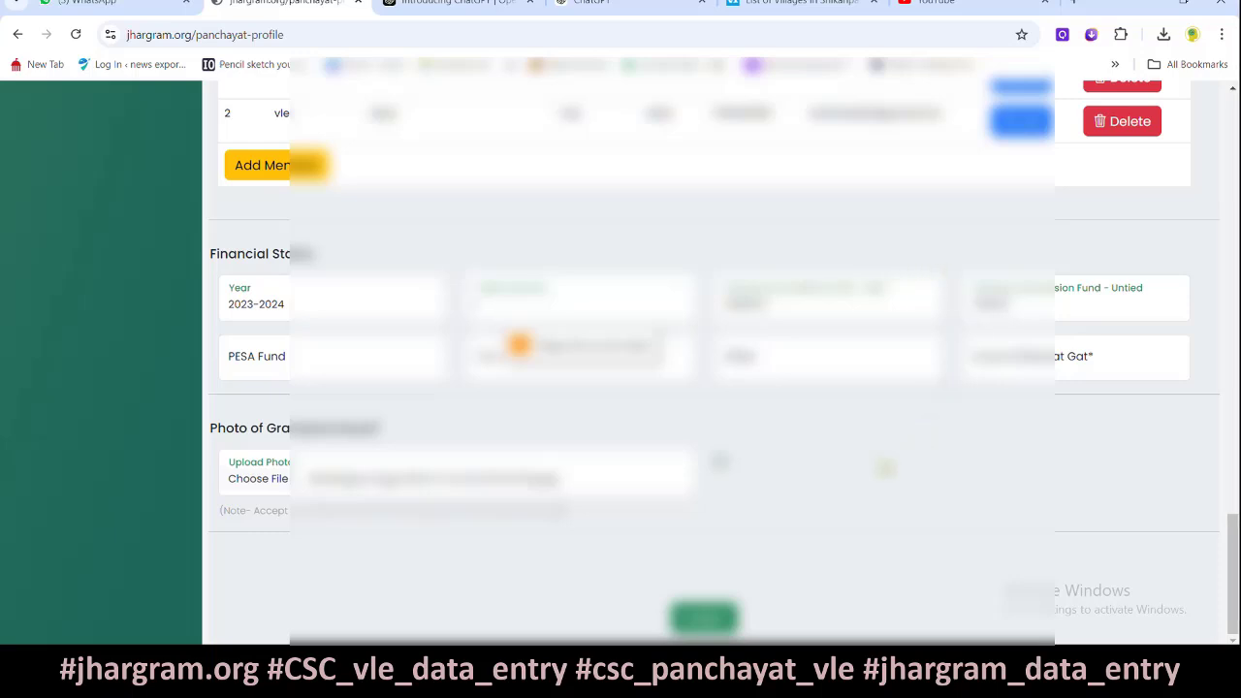
click(707, 623)
- Set the PESA Fund to 0, fill in the remaining empty Financial Status fields, and submit the profile
click(835, 463)
drag(794, 309, 687, 330)
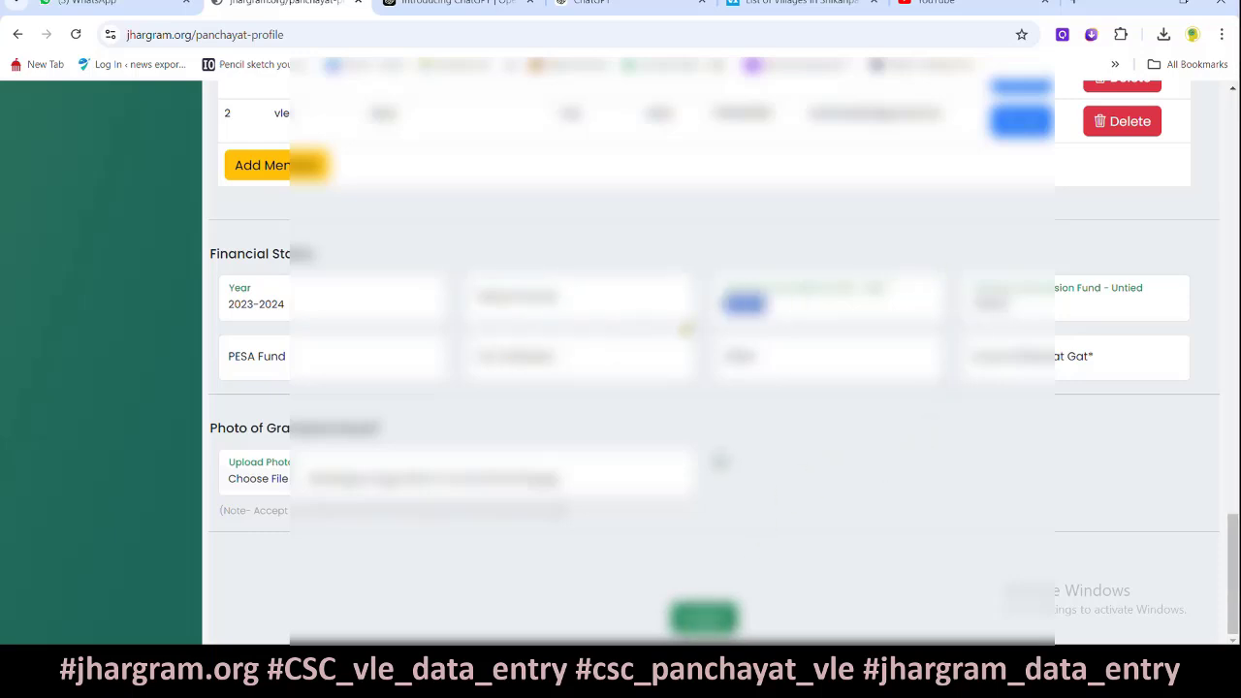
click(350, 307)
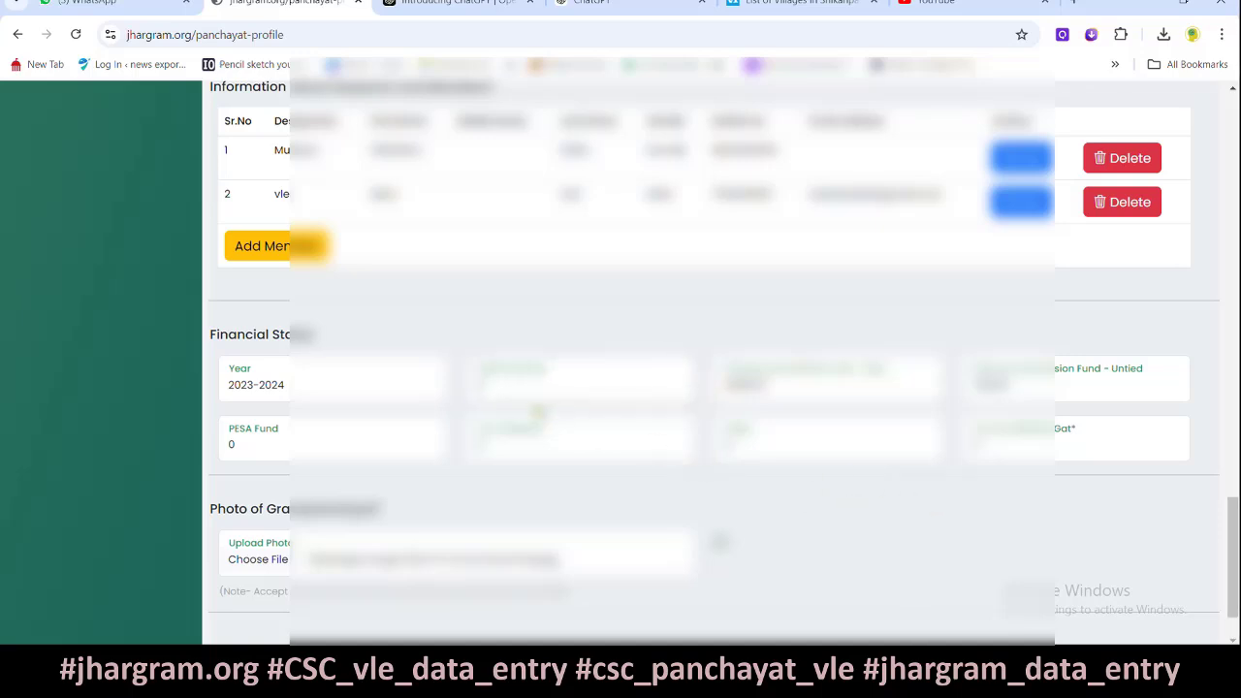
scroll(822, 520, down, 1)
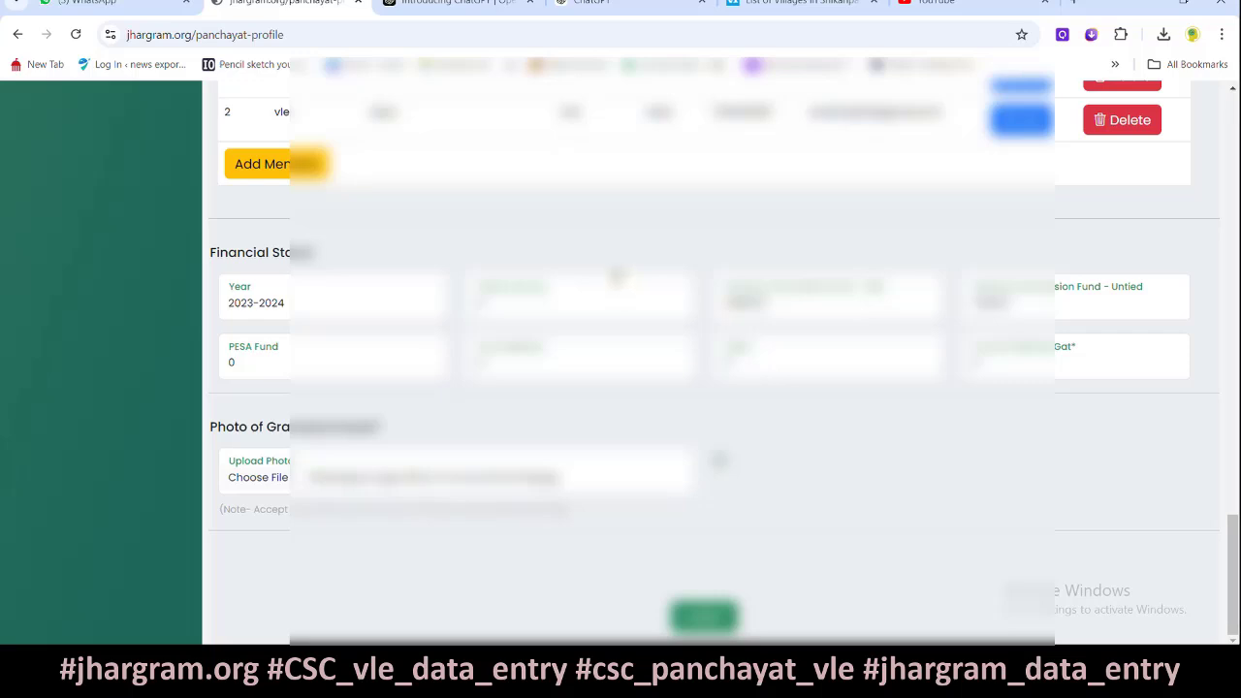
click(722, 615)
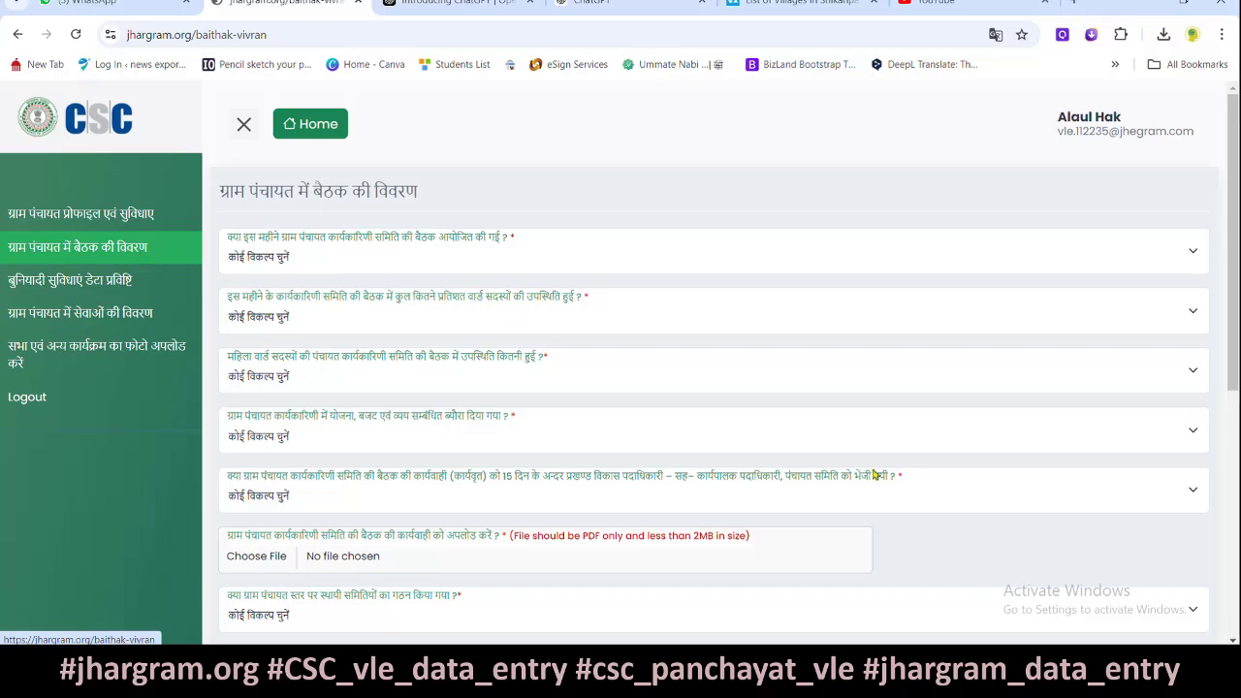
- Look over the Gram Panchayat meeting details form and return to the panchayat profile form
scroll(917, 473, down, 5)
scroll(918, 473, up, 10)
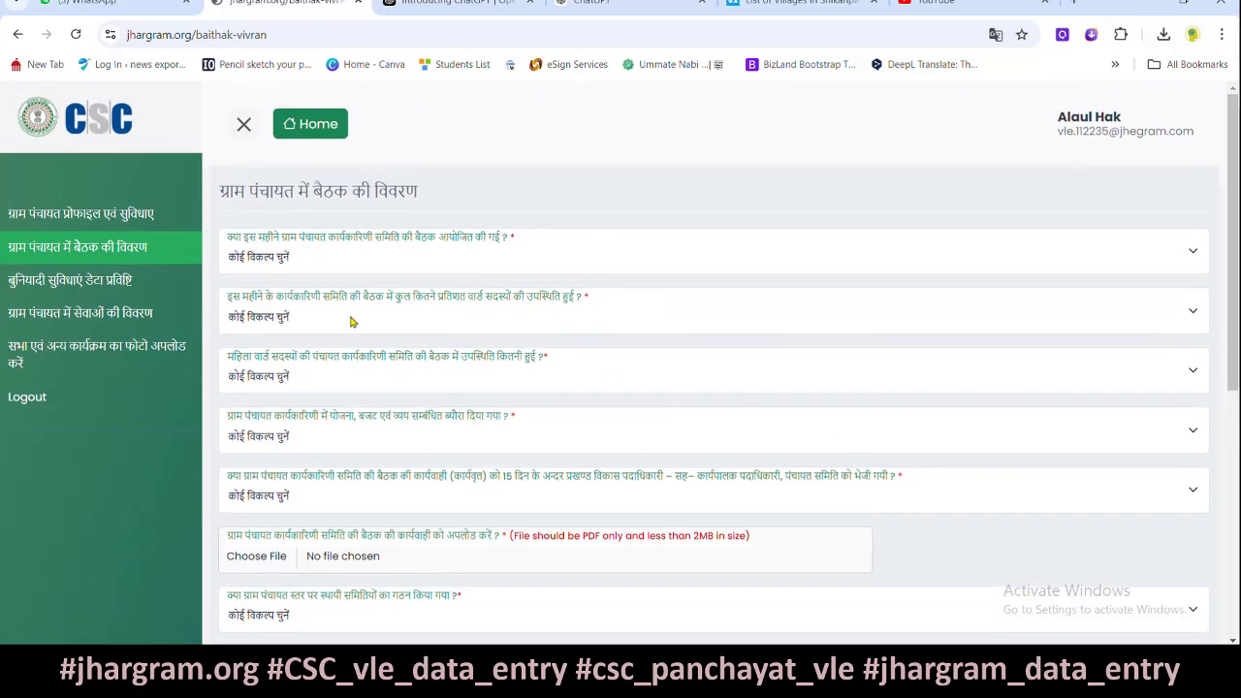
click(105, 222)
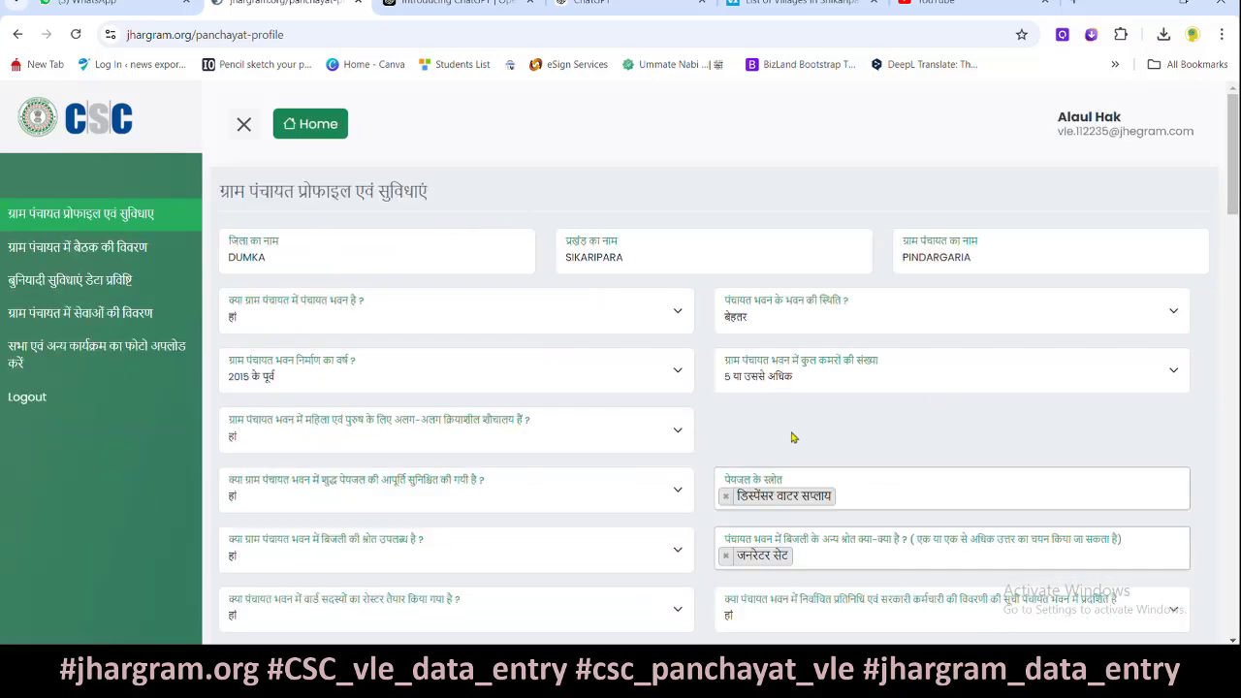
- Check the saved profile entries from the building details down to the Grampanchayat photo and submit the profile again
click(287, 388)
click(715, 389)
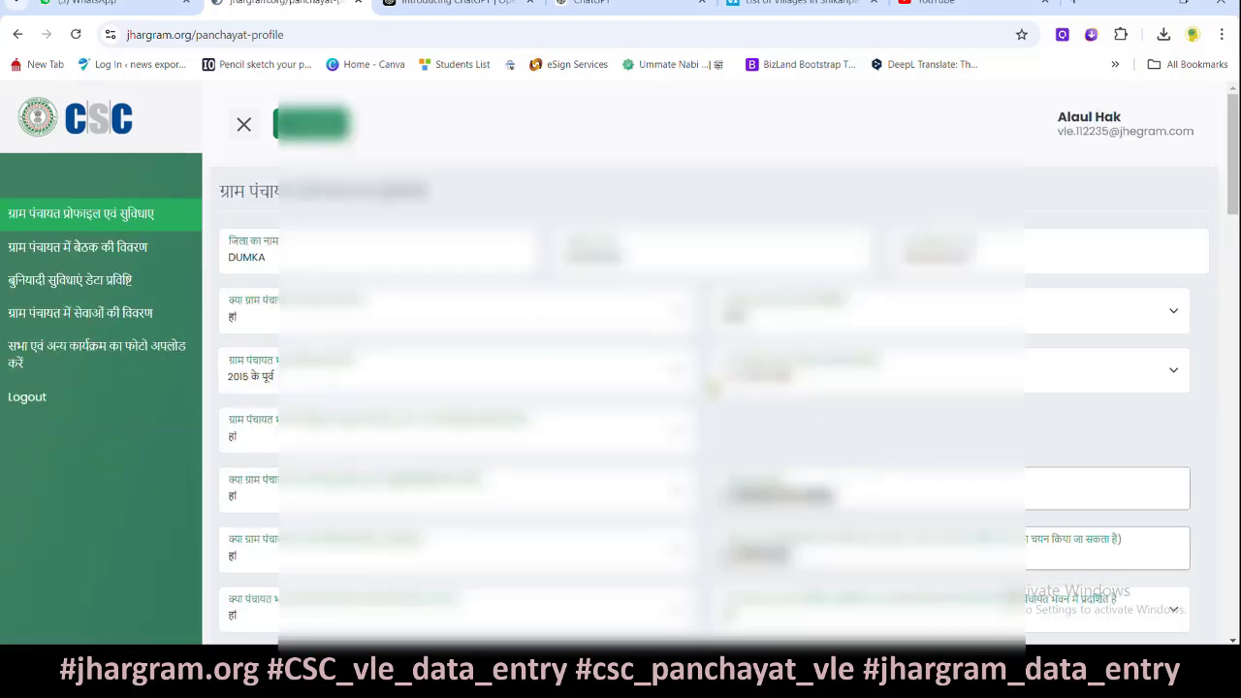
scroll(582, 456, down, 15)
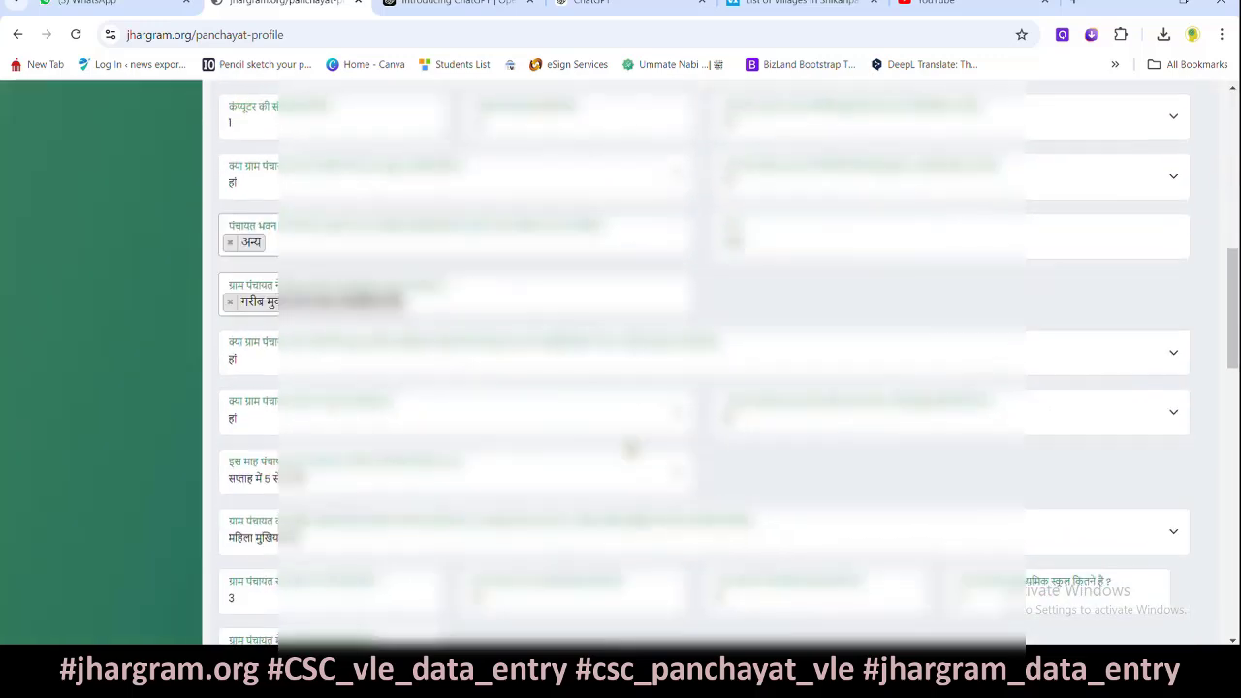
scroll(635, 456, down, 3)
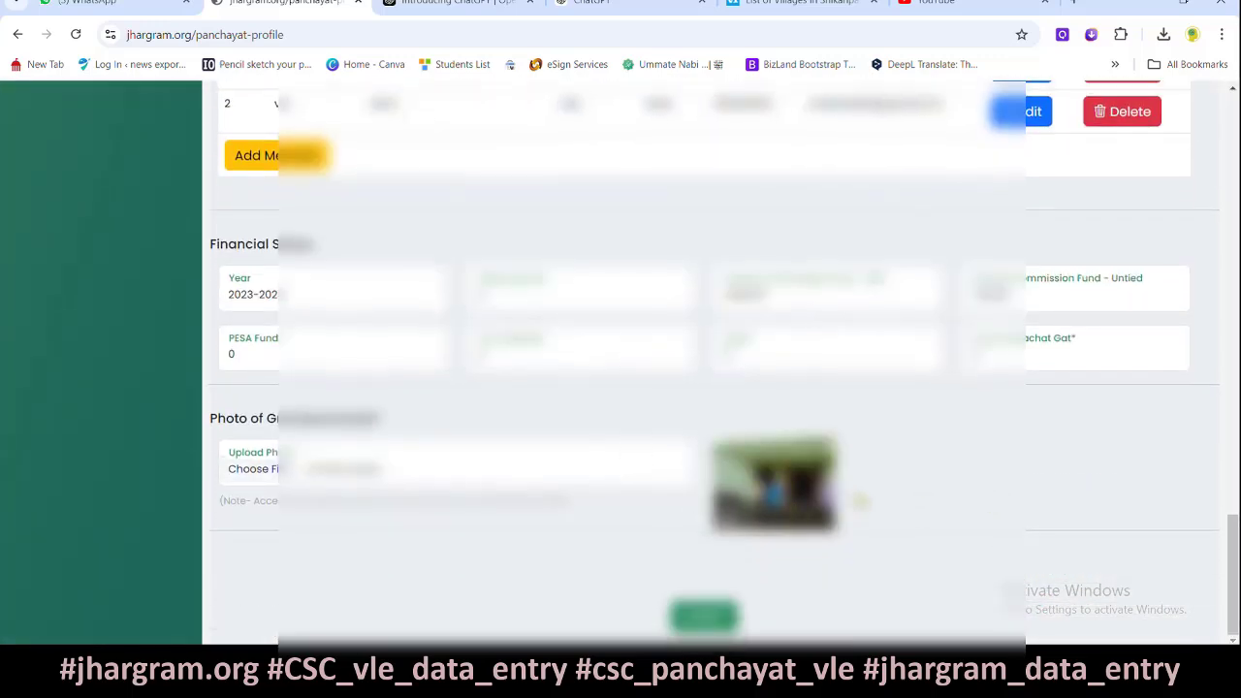
scroll(859, 502, up, 3)
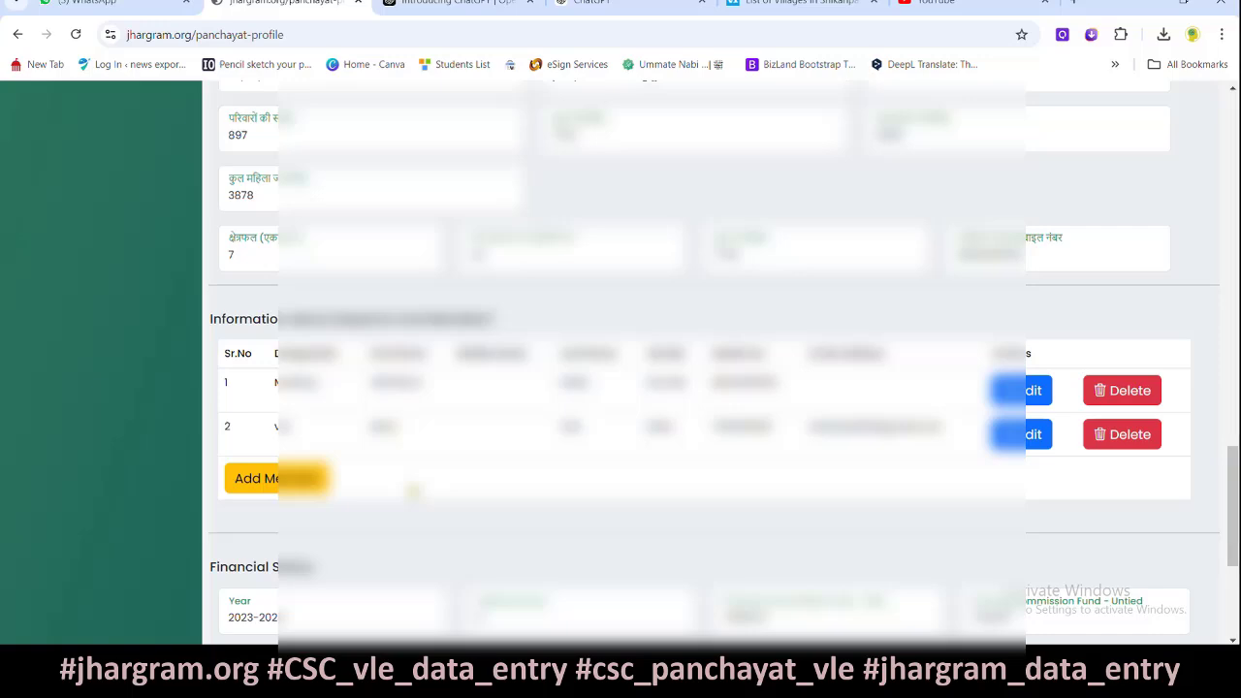
scroll(417, 492, down, 3)
click(704, 616)
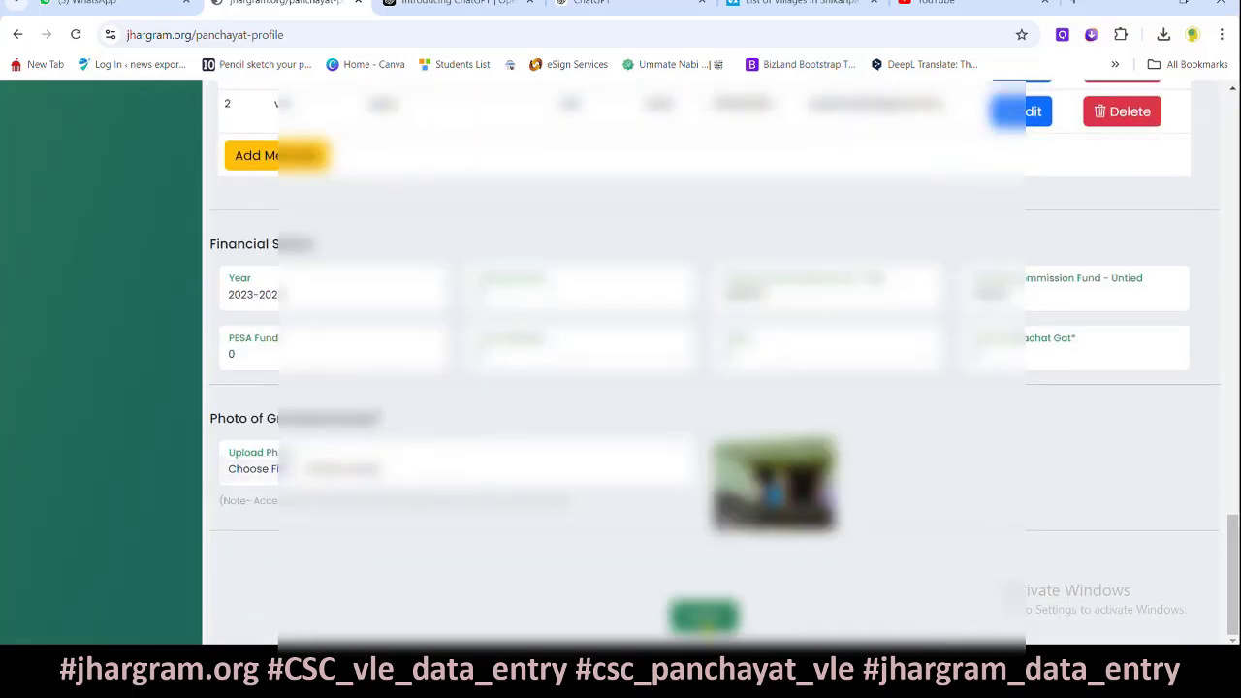